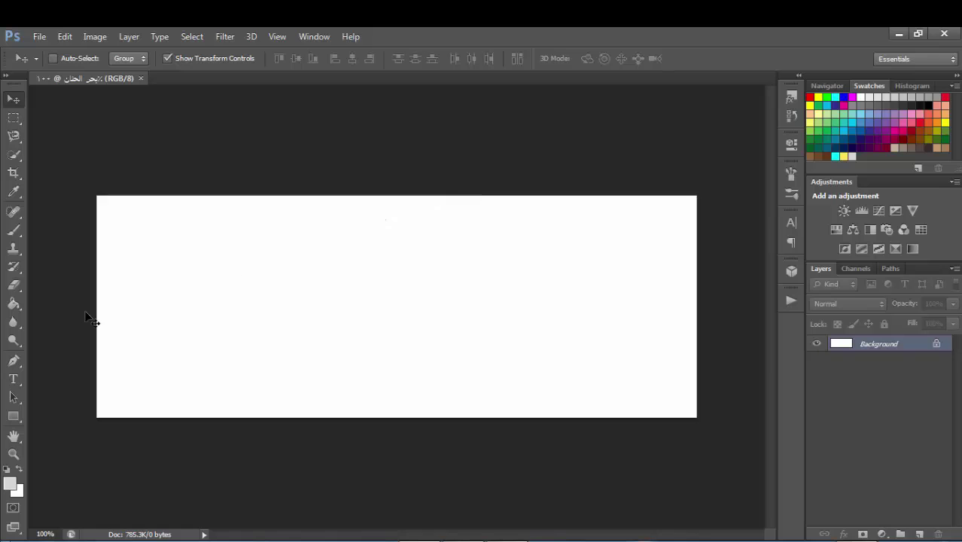
Fill the white Background layer with the light grey foreground colour and duplicate it as a new layer.
left_click(13, 304)
left_click(179, 290)
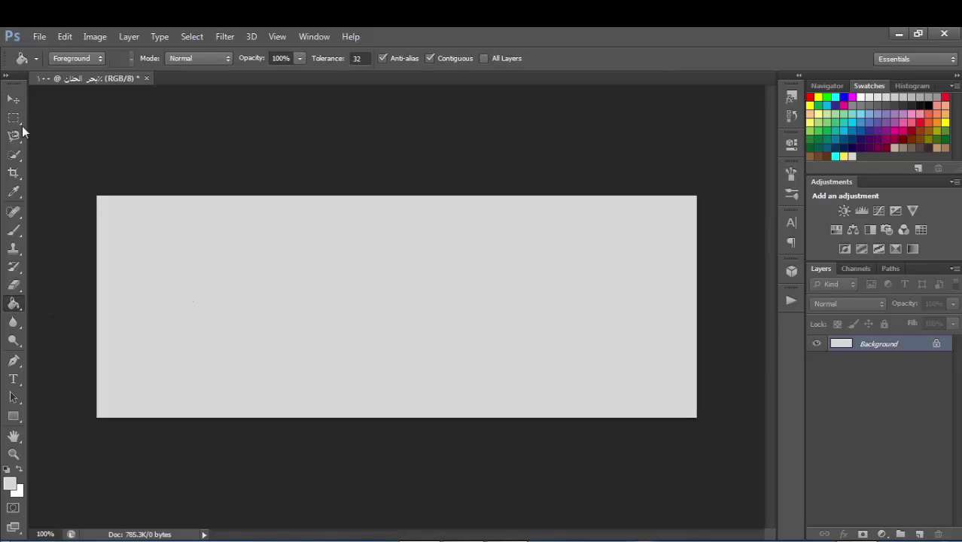
left_click(13, 98)
left_click_drag(895, 346, 919, 534)
left_click(39, 36)
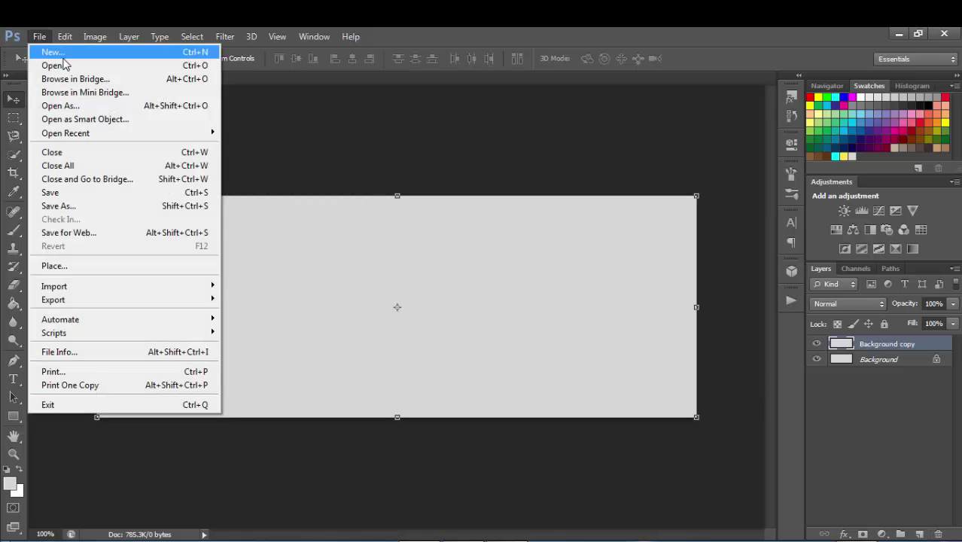
left_click(65, 65)
left_click(388, 278)
left_click(466, 293, "ctrl")
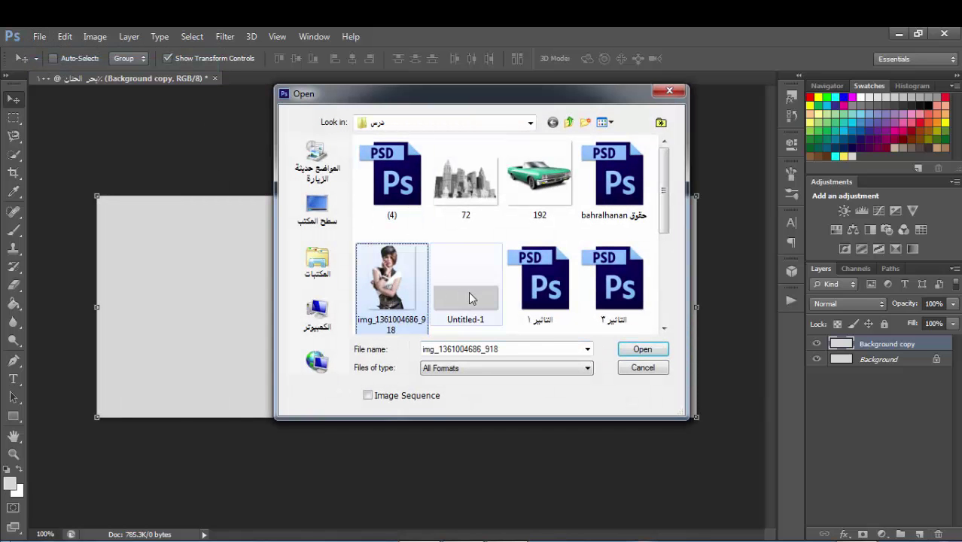
left_click(465, 181, "ctrl")
left_click(536, 197, "ctrl")
left_click(640, 350)
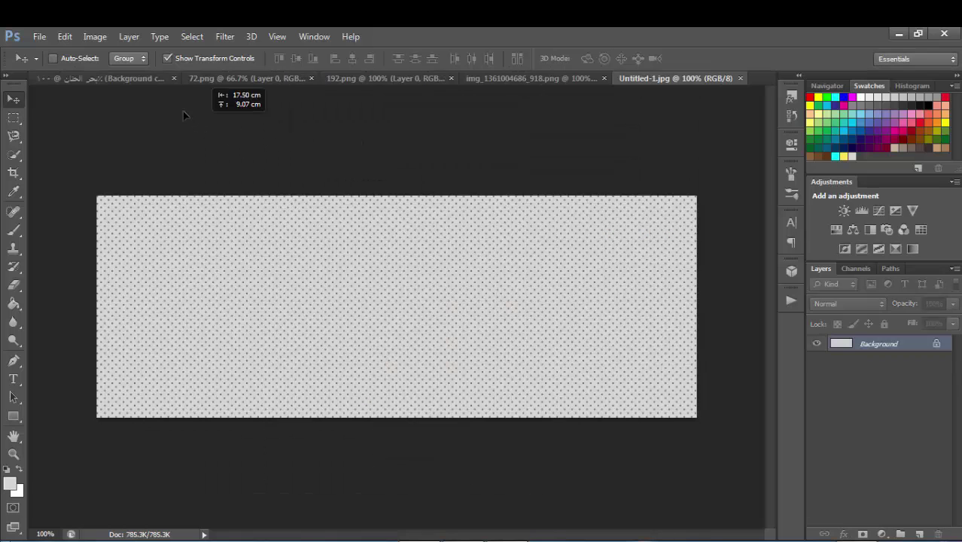
Add the dotted Untitled-1 pattern to the banner, align it over the canvas and place its layer beneath Background copy.
left_click(132, 84)
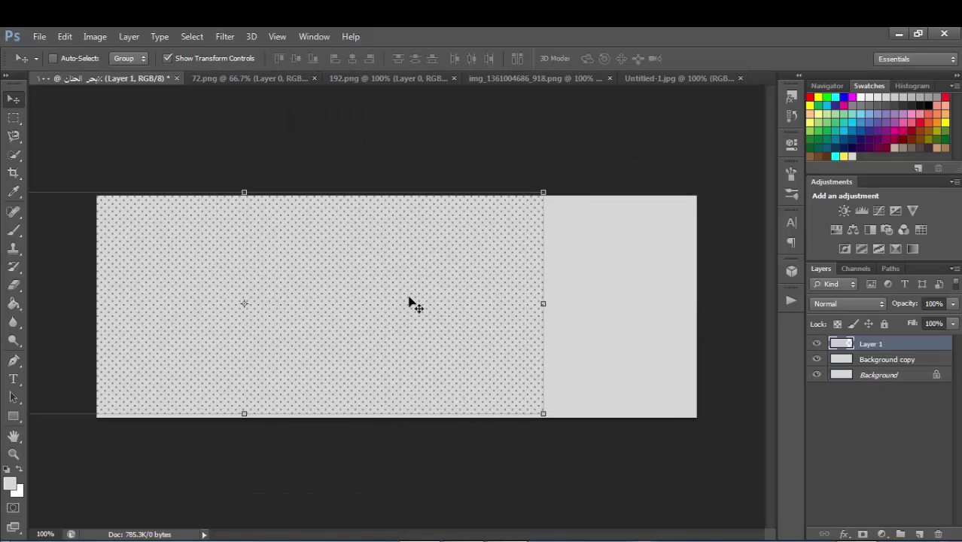
left_click_drag(411, 303, 559, 305)
left_click_drag(881, 351, 877, 358)
left_click(866, 344)
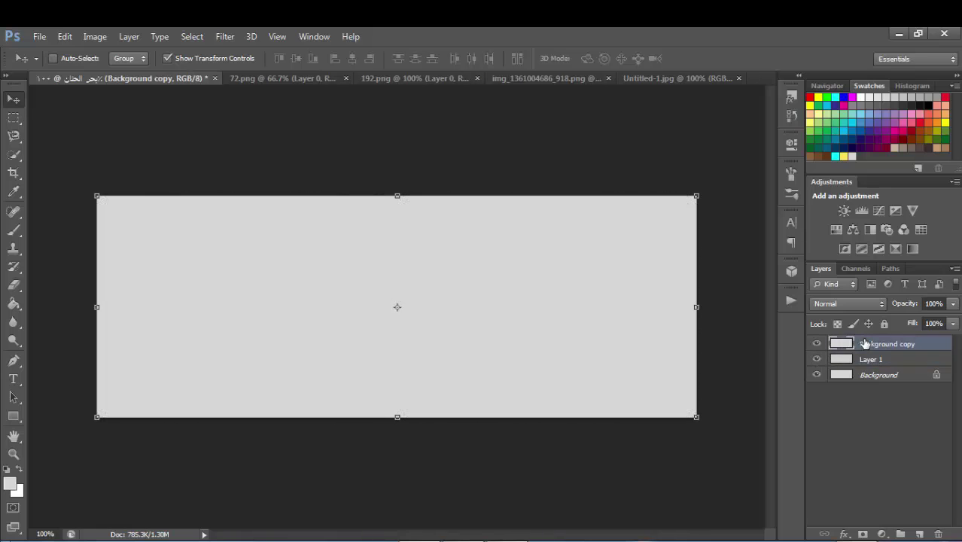
Add the 72.png city skyline to the banner above Background copy, scaled to about 50% and centred on the lower edge.
left_click(297, 81)
left_click_drag(354, 224, 358, 269)
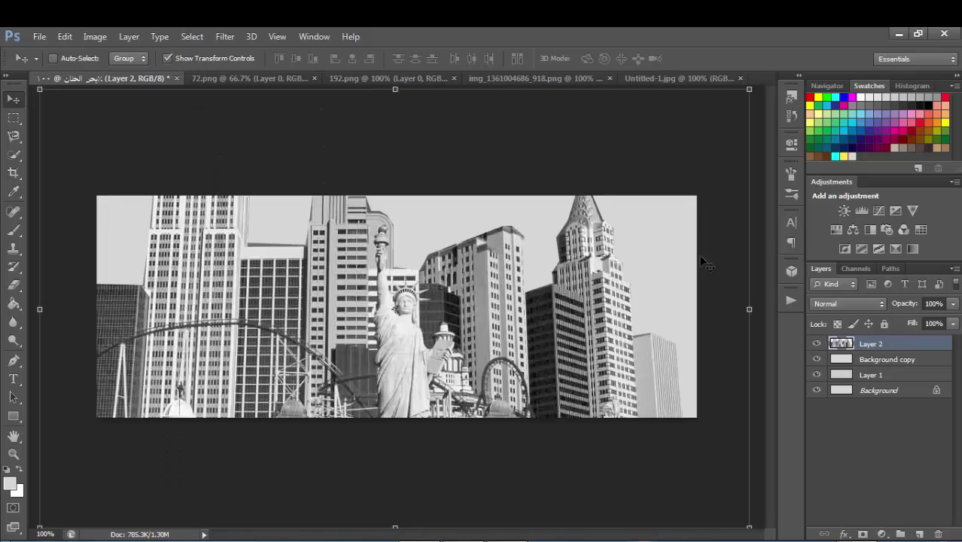
left_click_drag(749, 89, 468, 303)
left_click_drag(278, 351, 434, 256)
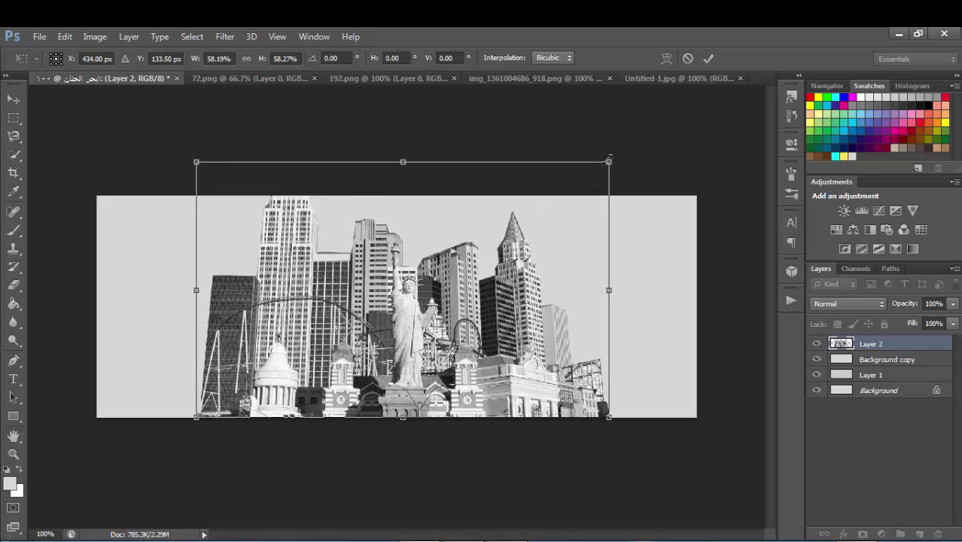
left_click_drag(609, 160, 560, 221)
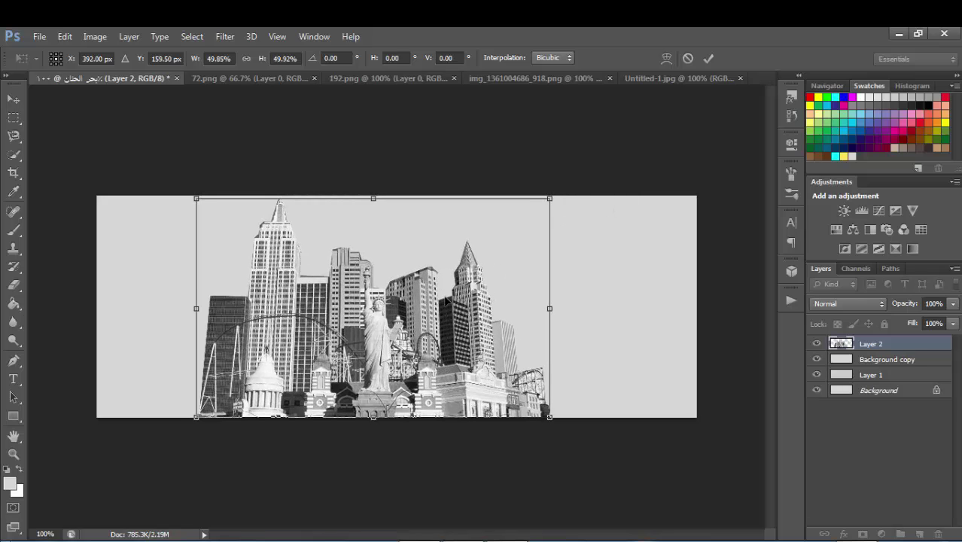
left_click_drag(447, 301, 475, 301)
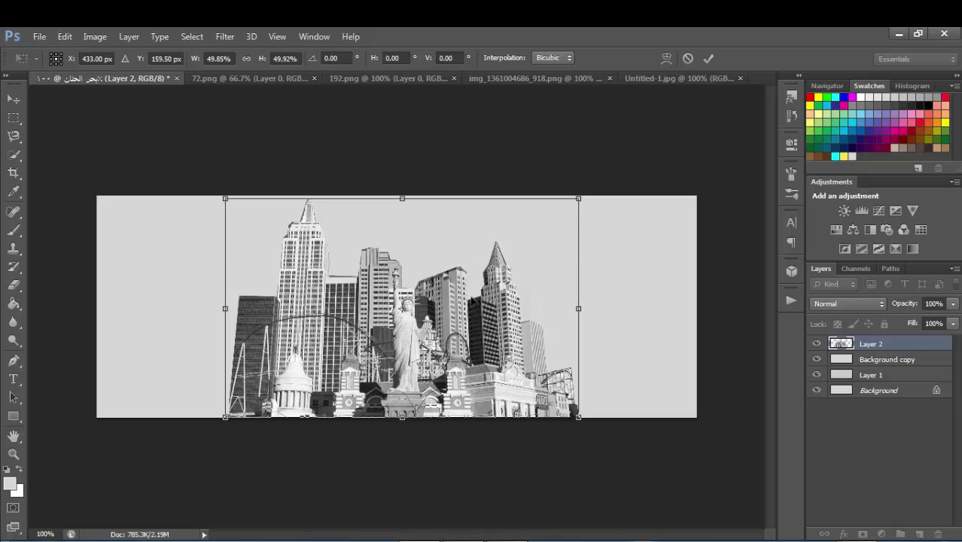
left_click(10, 101)
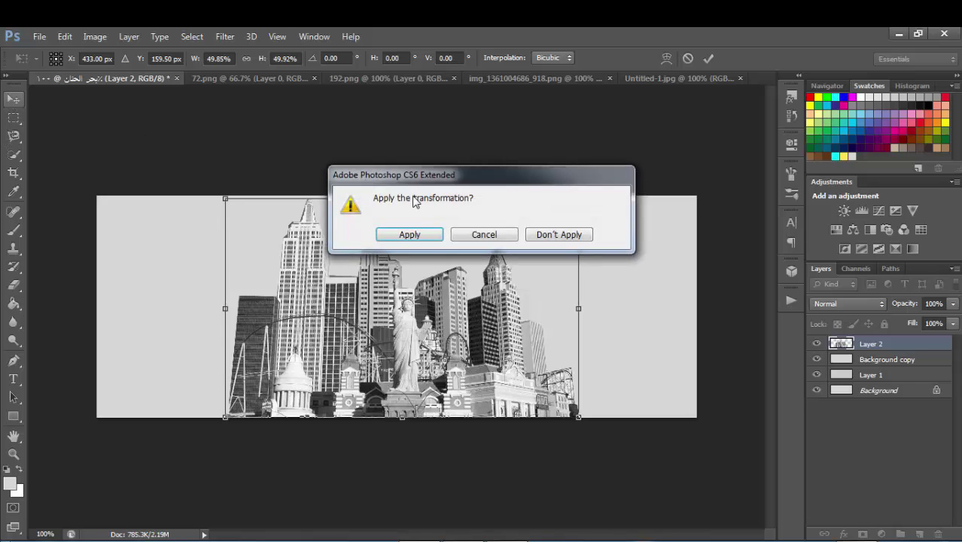
left_click(410, 235)
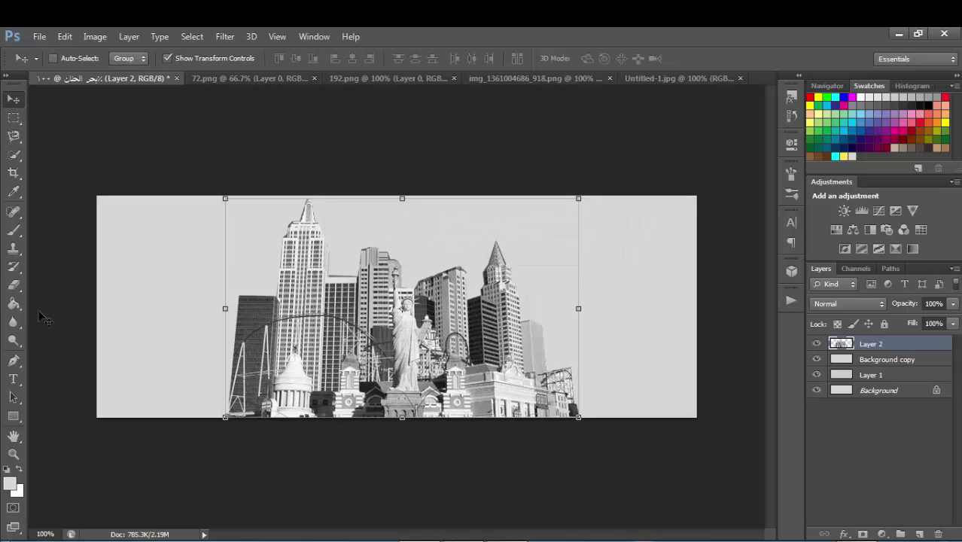
Fade the skyline's outer edges with a soft 114 px eraser at 33% hardness, and lower its layer opacity to 89%.
left_click(13, 284)
right_click(342, 226)
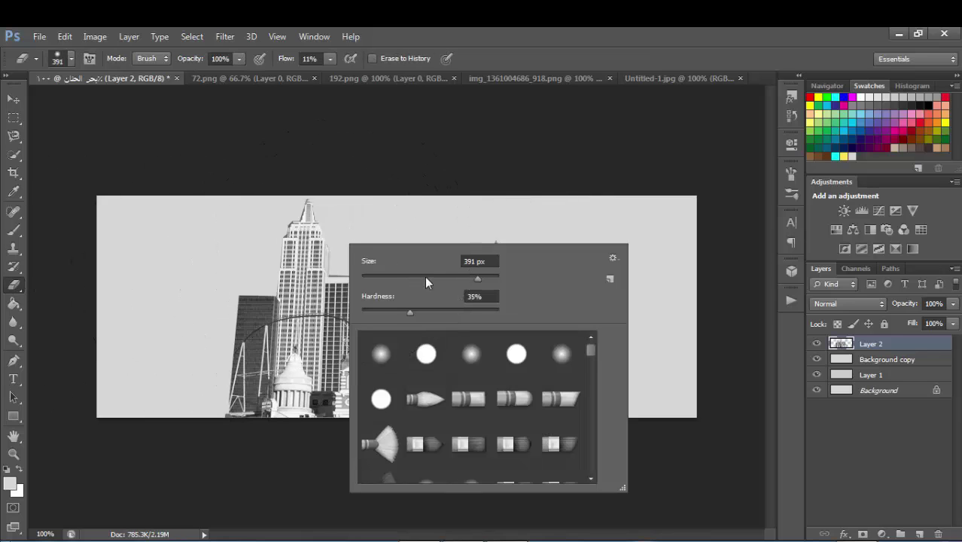
left_click(559, 351)
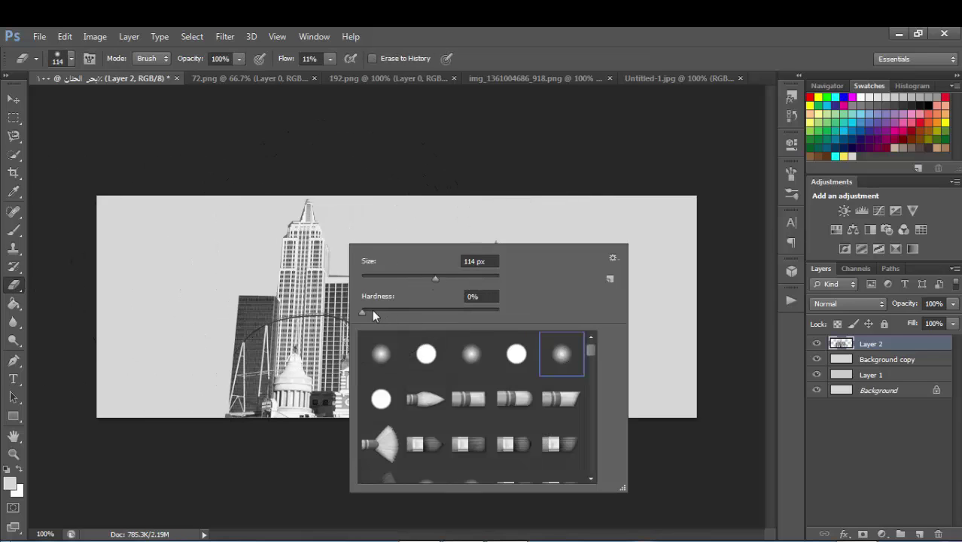
left_click_drag(389, 310, 407, 311)
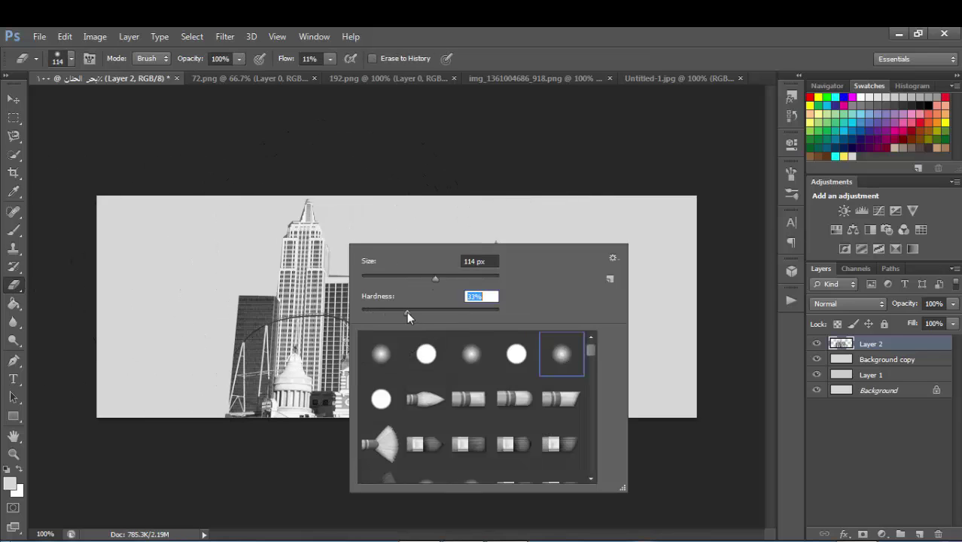
left_click(308, 59)
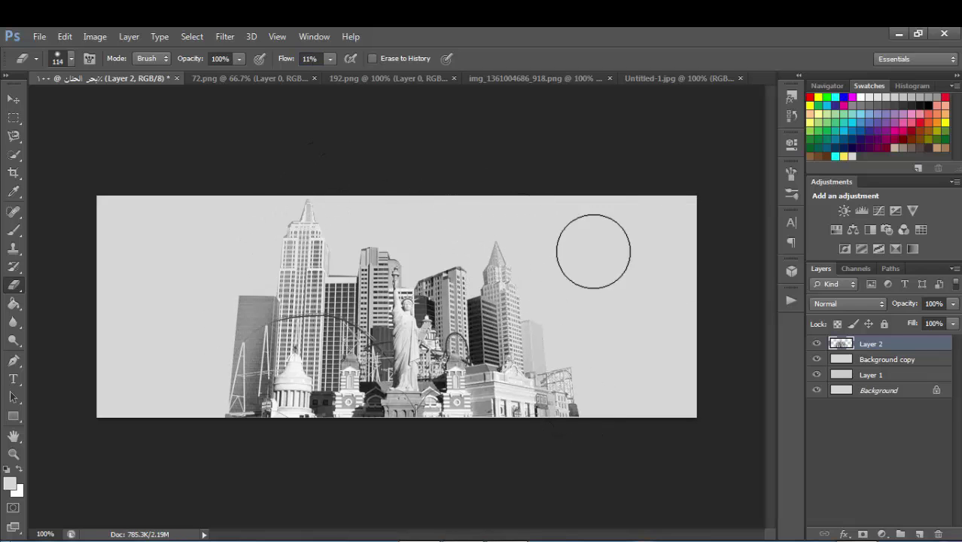
left_click(953, 304)
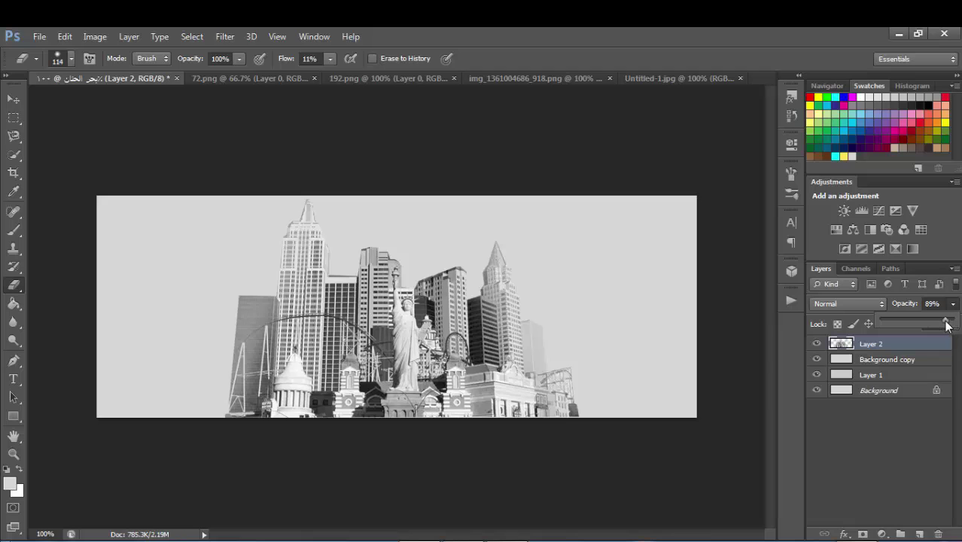
left_click(12, 100)
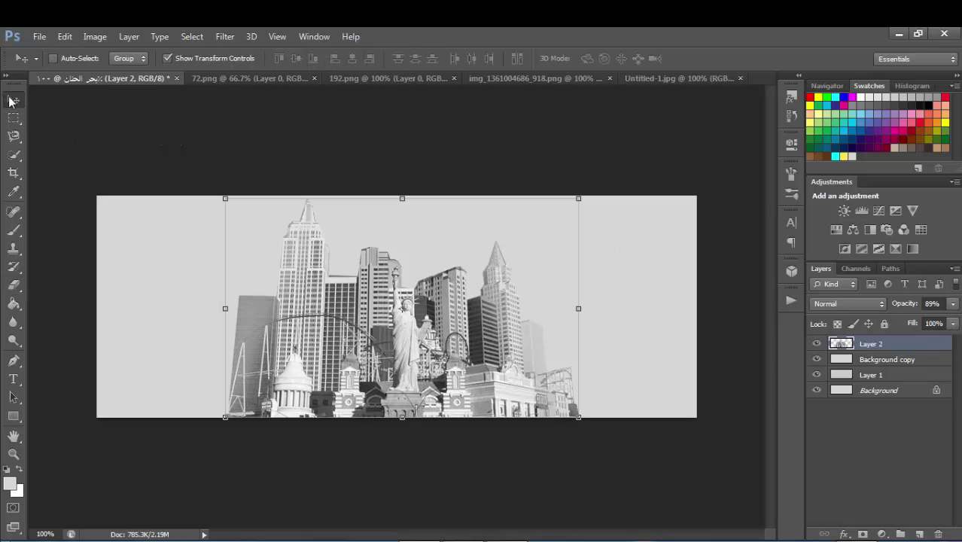
left_click(503, 79)
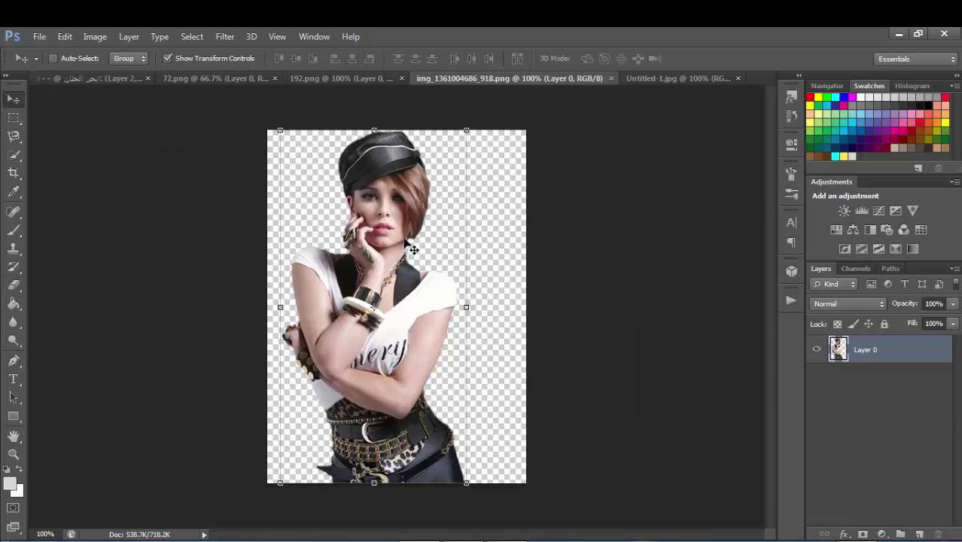
left_click_drag(456, 222, 449, 290)
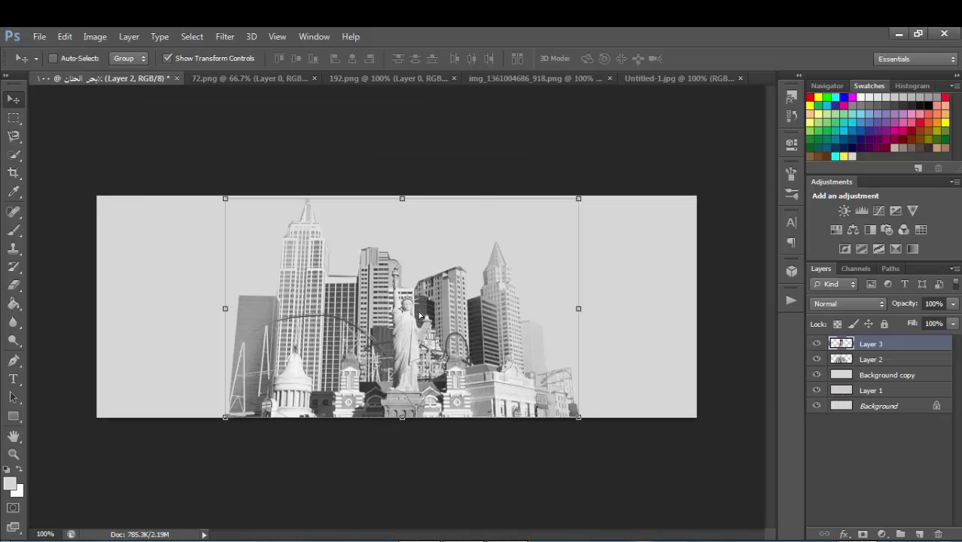
left_click_drag(481, 204, 409, 323)
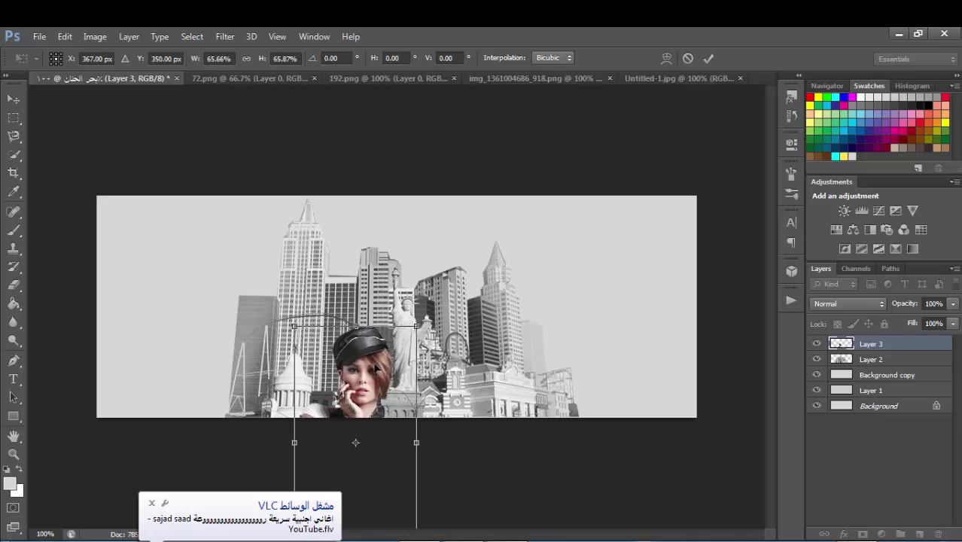
left_click_drag(376, 369, 411, 228)
left_click_drag(456, 186, 446, 205)
left_click(11, 103)
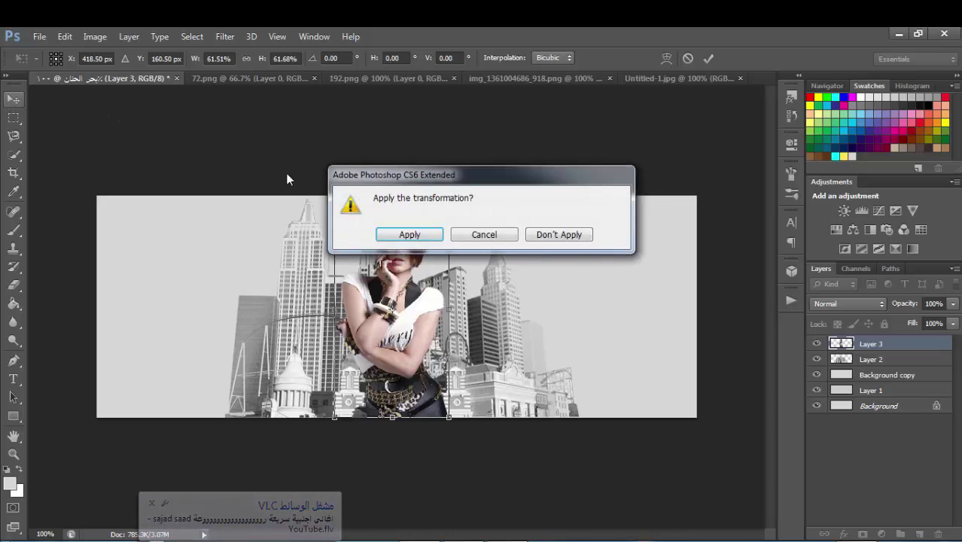
left_click(377, 231)
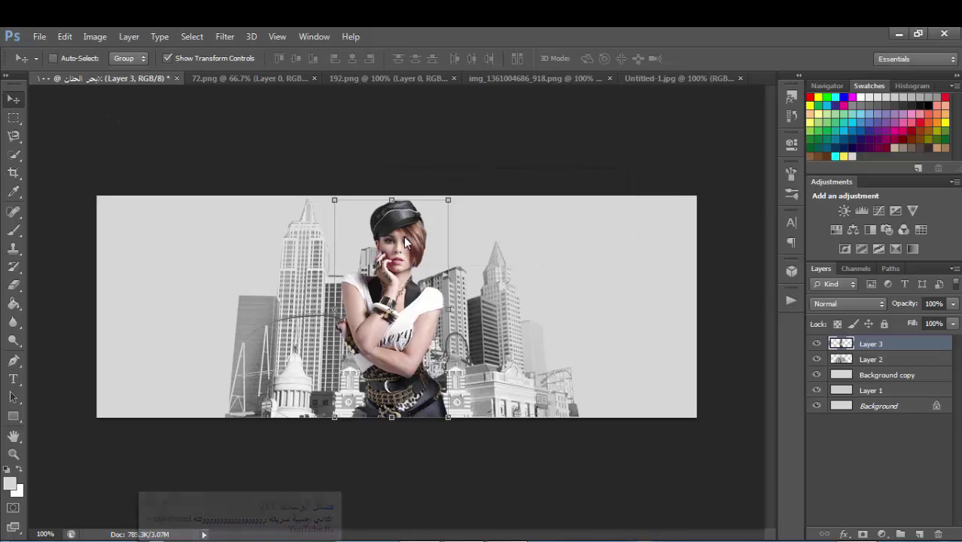
Add the green car from 192.png to the banner and place its layer directly beneath the woman's layer.
left_click(380, 82)
left_click_drag(413, 299, 454, 305)
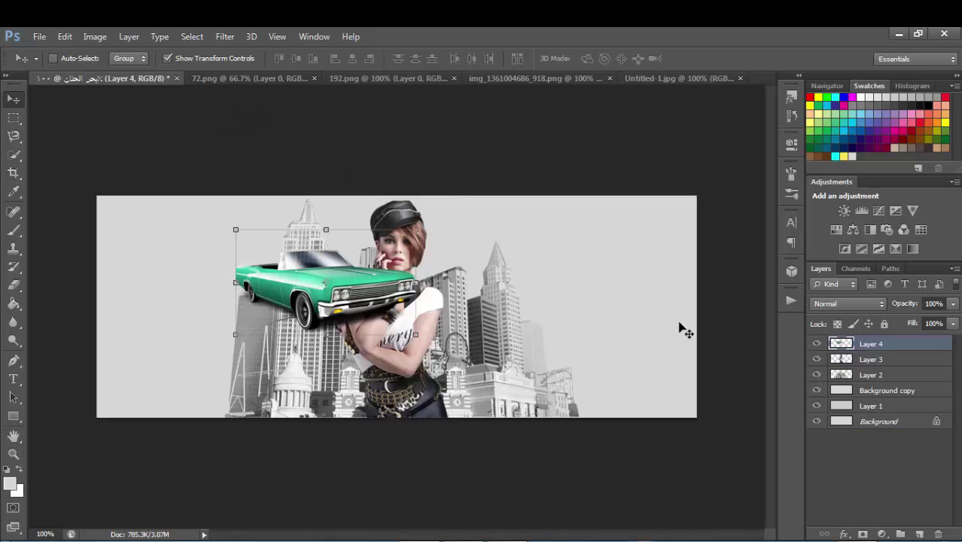
left_click_drag(887, 345, 879, 366)
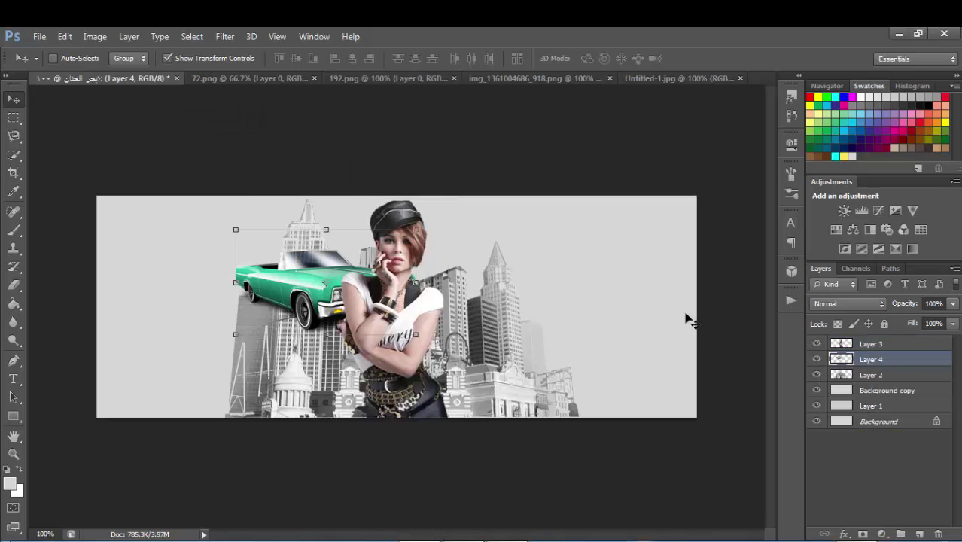
Flip the car horizontally, move it down beside the woman's left edge in the picture and scale it to about 113%.
left_click(327, 228)
right_click(336, 252)
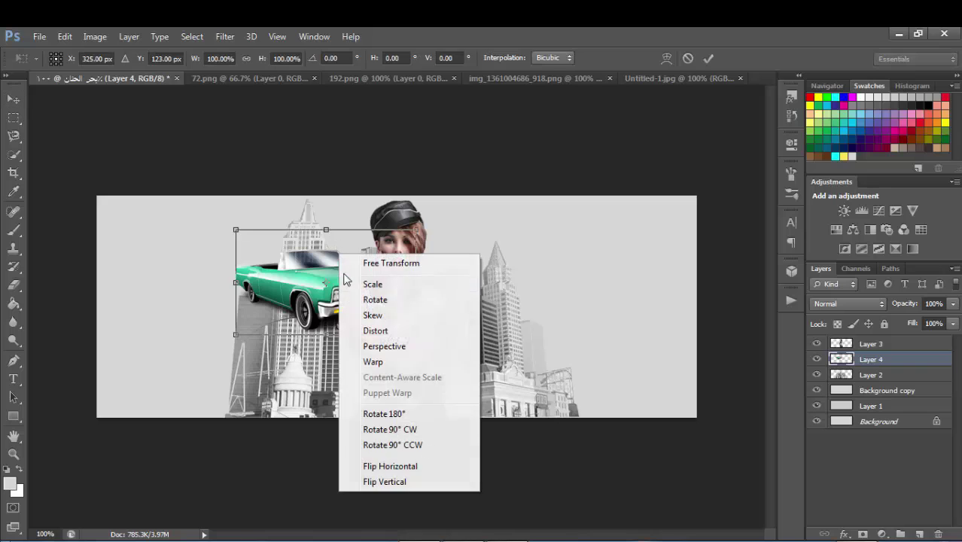
left_click(386, 461)
left_click_drag(299, 280, 252, 351)
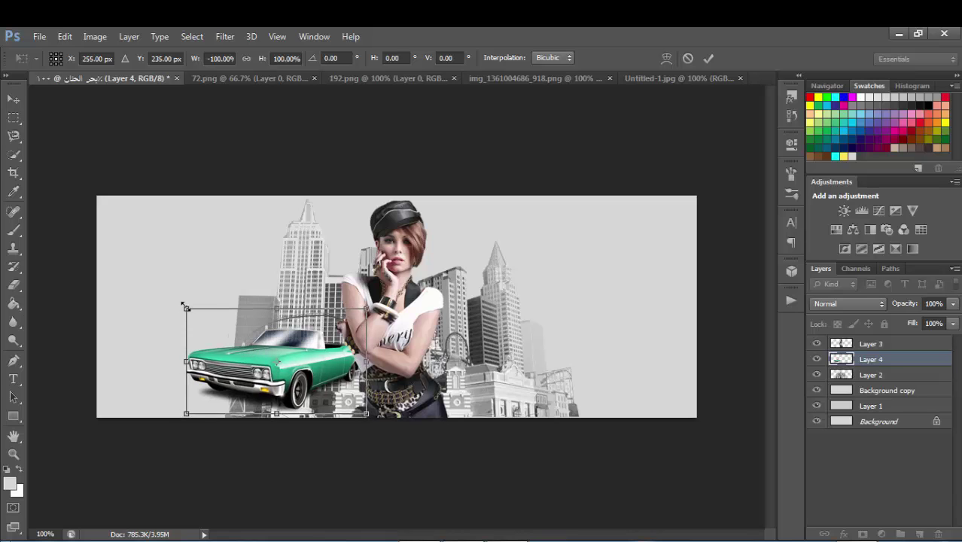
left_click_drag(183, 305, 160, 294)
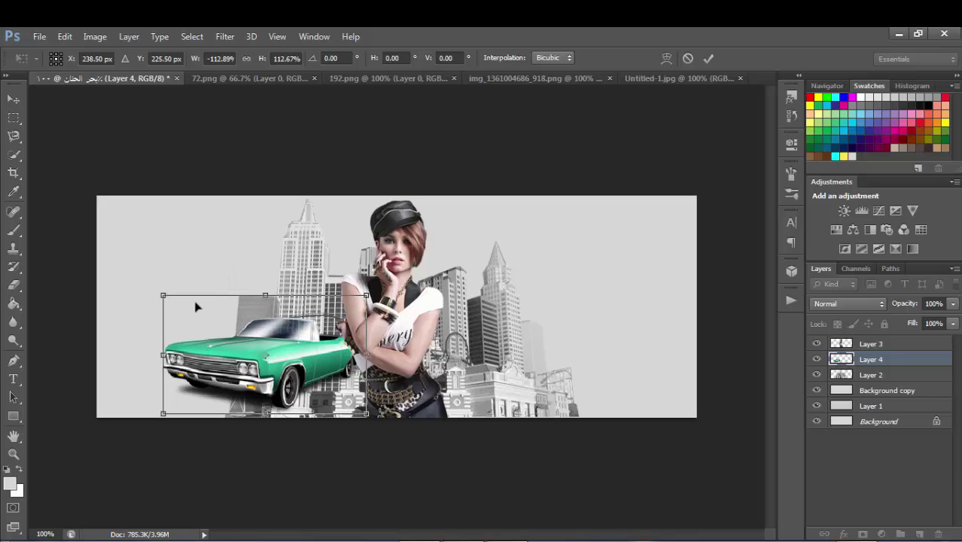
left_click(18, 103)
left_click(410, 235)
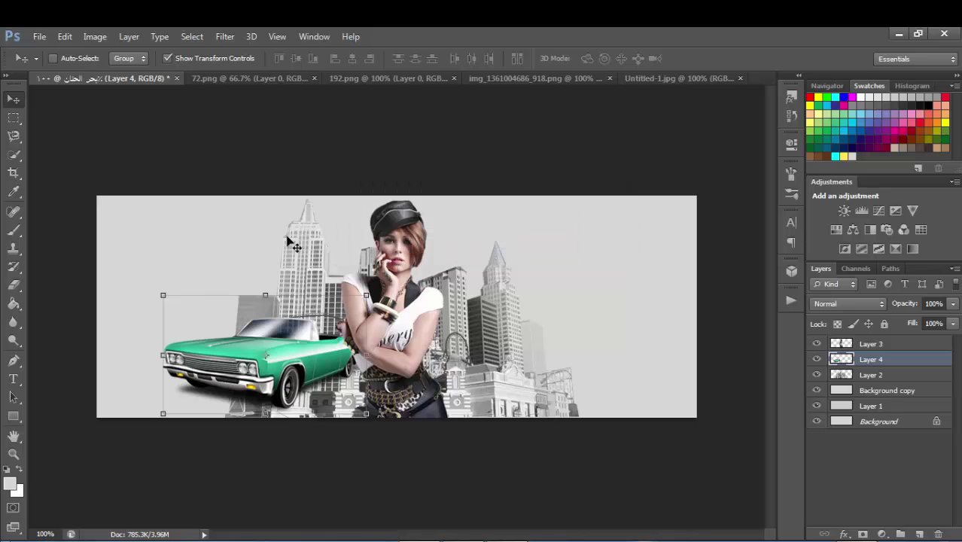
Erase the left end of Background copy with a soft 370 px eraser at 33% hardness to reveal the dotted pattern.
left_click(901, 393)
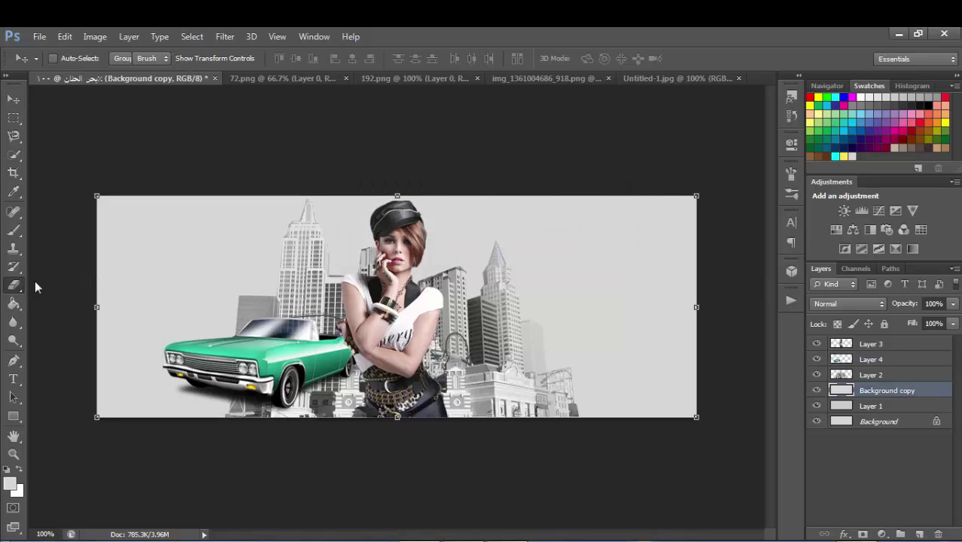
left_click(13, 285)
right_click(277, 275)
left_click(388, 299)
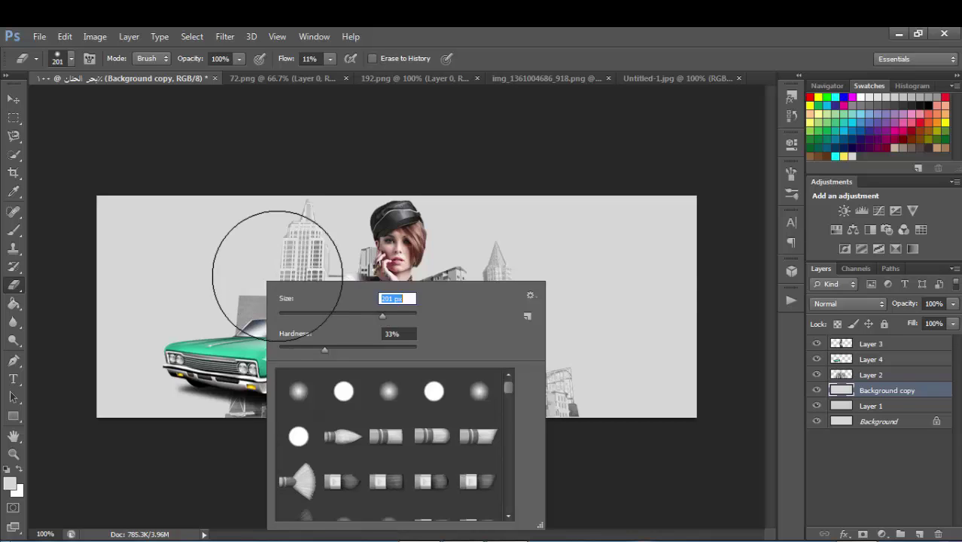
left_click(397, 313)
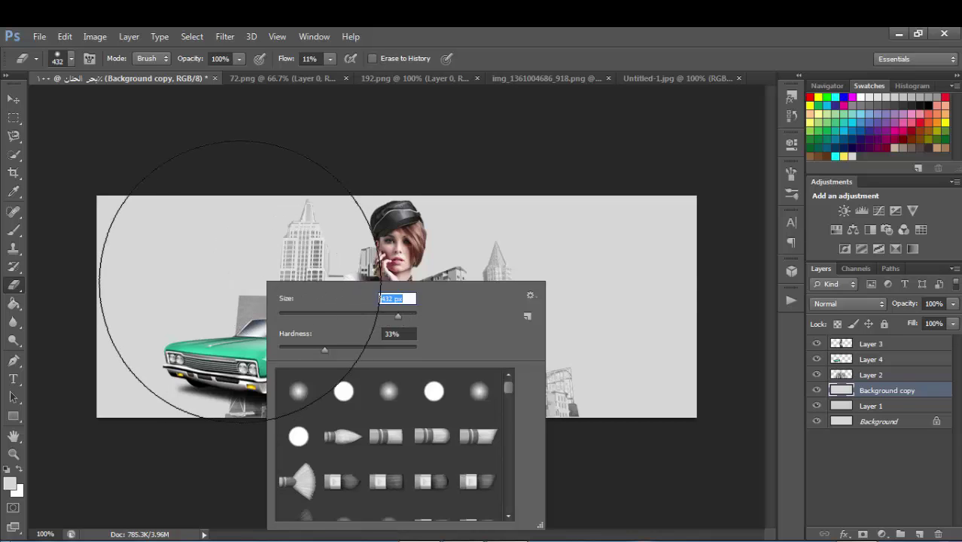
left_click_drag(393, 313, 393, 313)
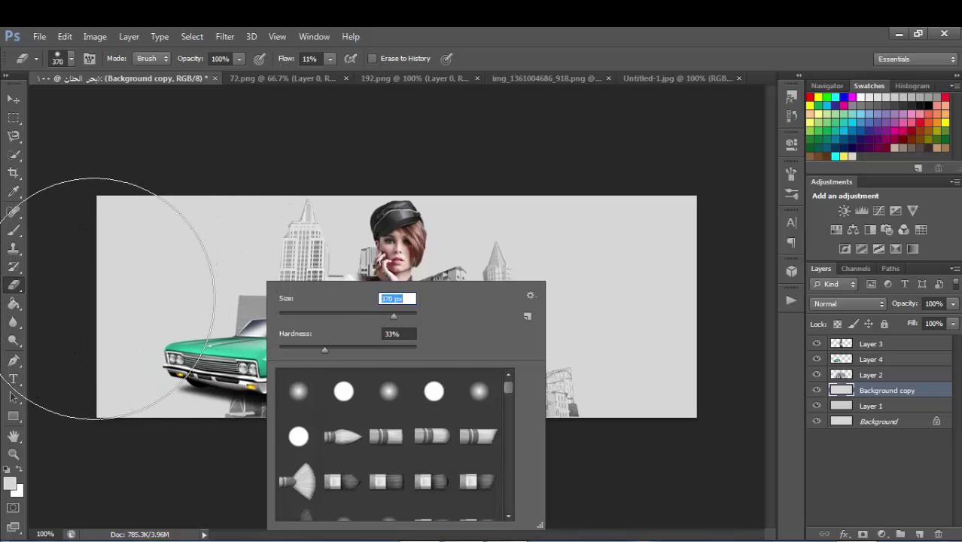
left_click(90, 302)
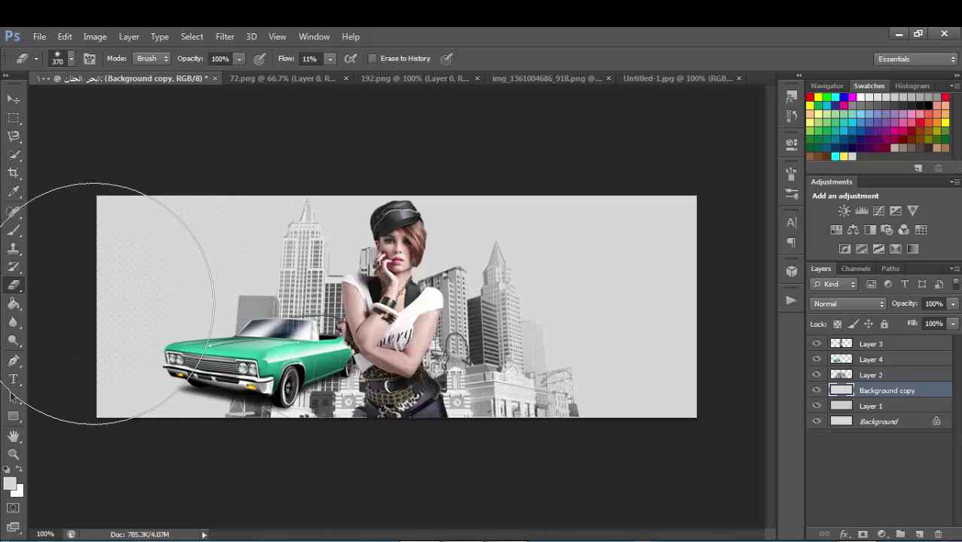
left_click_drag(91, 302, 115, 295)
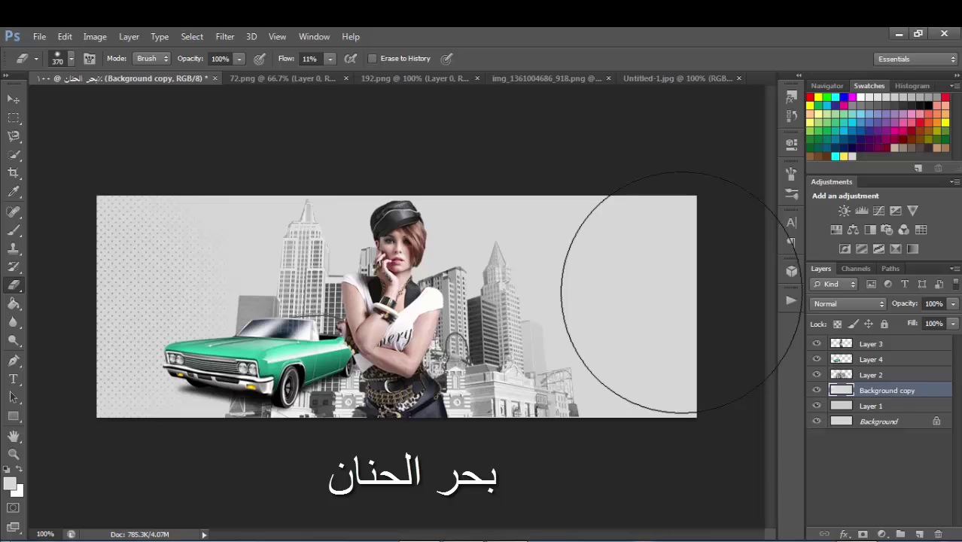
Erase the right end of Background copy with the same soft eraser to reveal the dotted pattern there.
left_click_drag(681, 292, 678, 300)
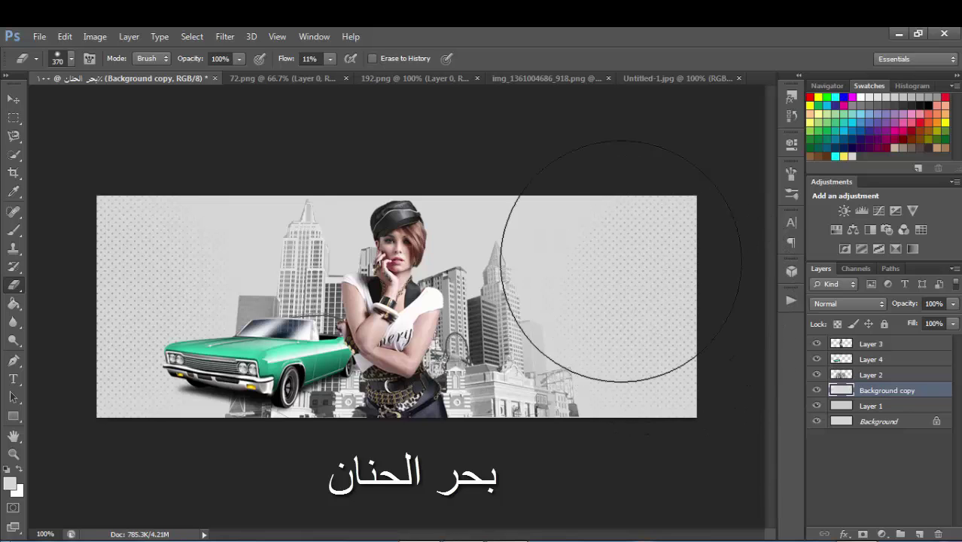
left_click(14, 99)
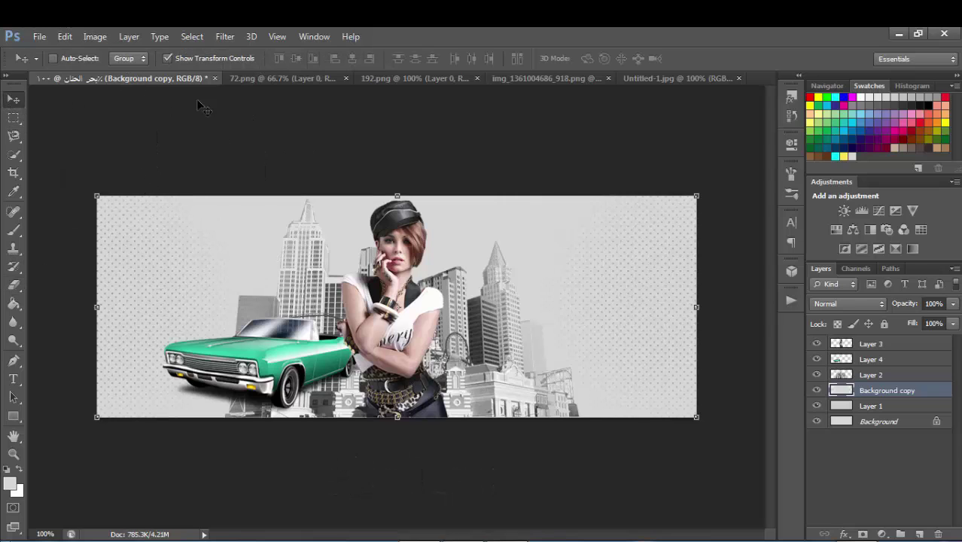
left_click(345, 78)
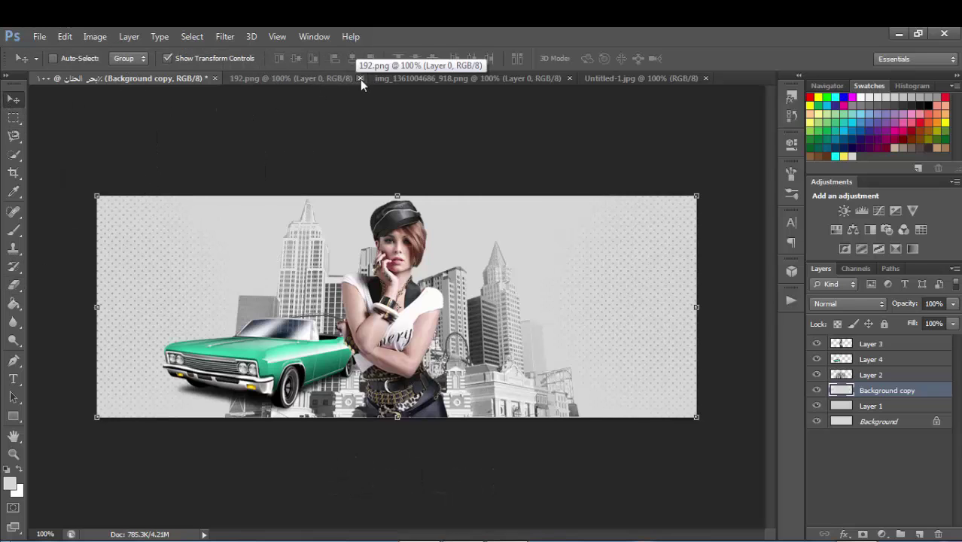
left_click(363, 78)
left_click(424, 78)
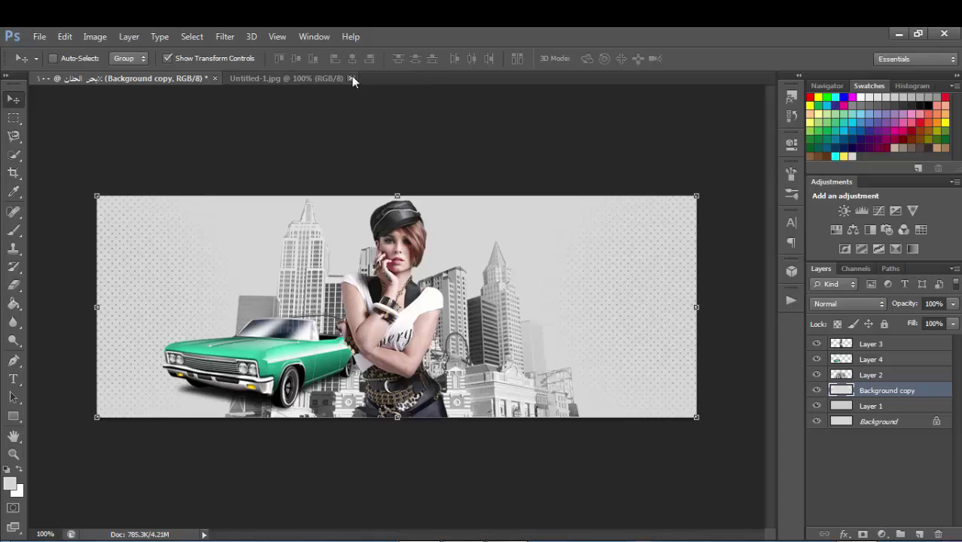
Open the cloud file غيوم.psd from the درس folder.
left_click(43, 36)
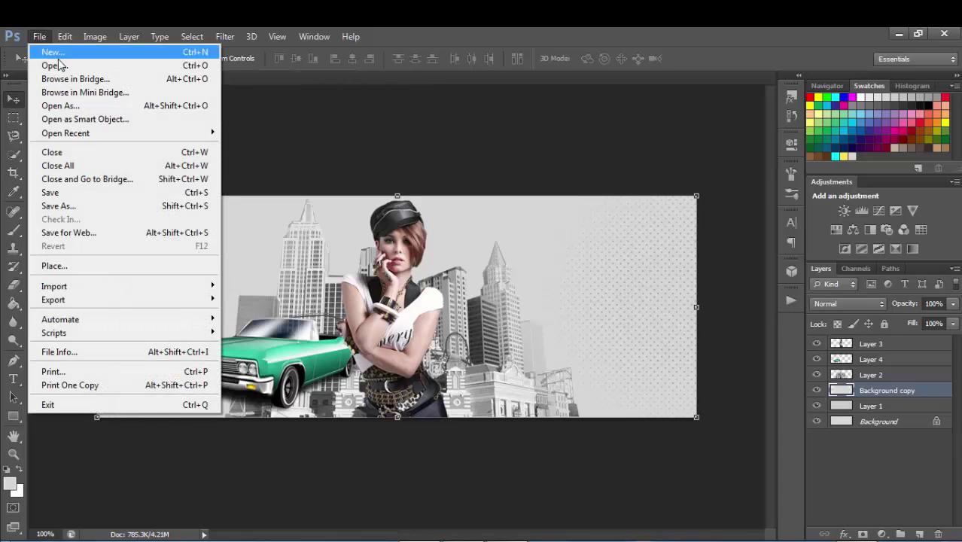
left_click(46, 65)
left_click(533, 277)
scroll(533, 278, "down", 3)
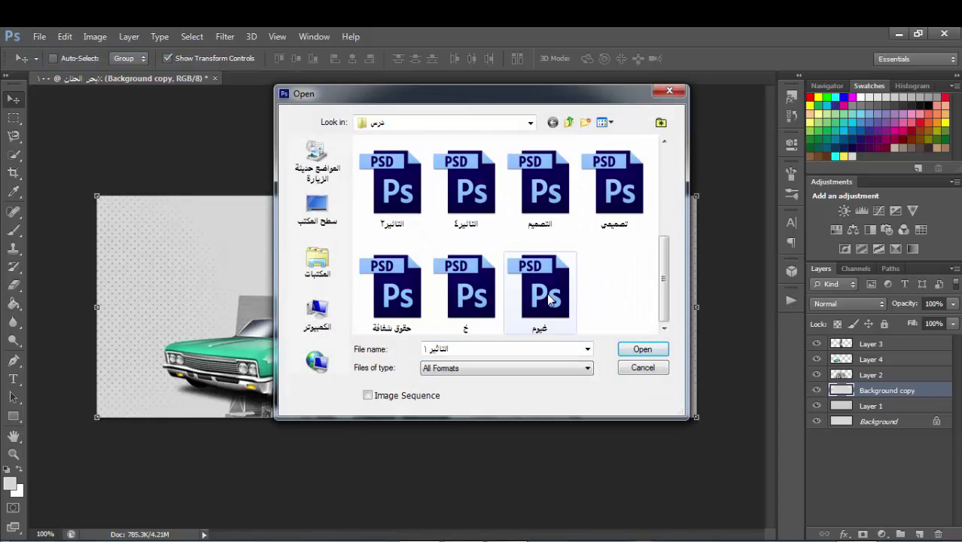
left_click(536, 278)
left_click(642, 348)
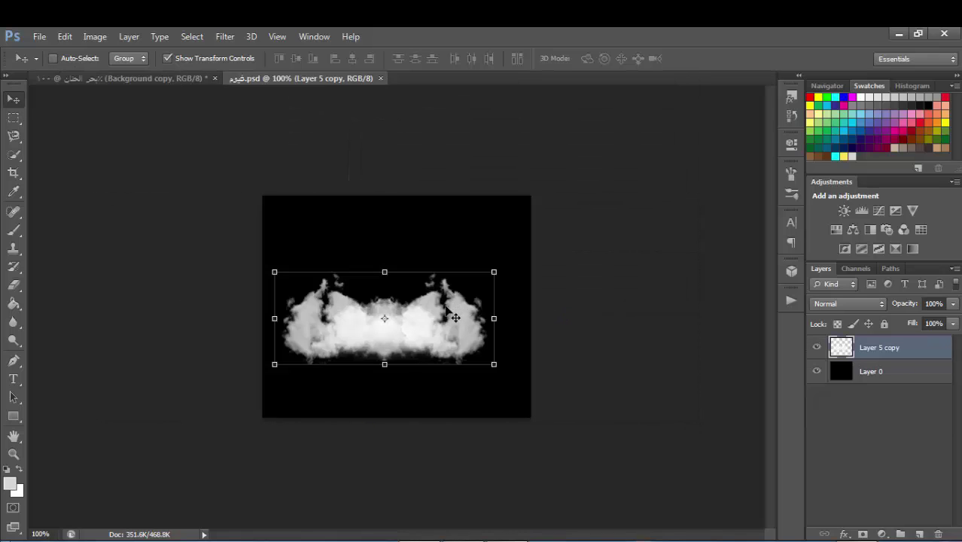
Copy the cloud layer into the banner above all other layers, place it across the woman's lower edge and close غيوم.psd.
left_click_drag(446, 307, 399, 369)
left_click_drag(876, 393, 859, 339)
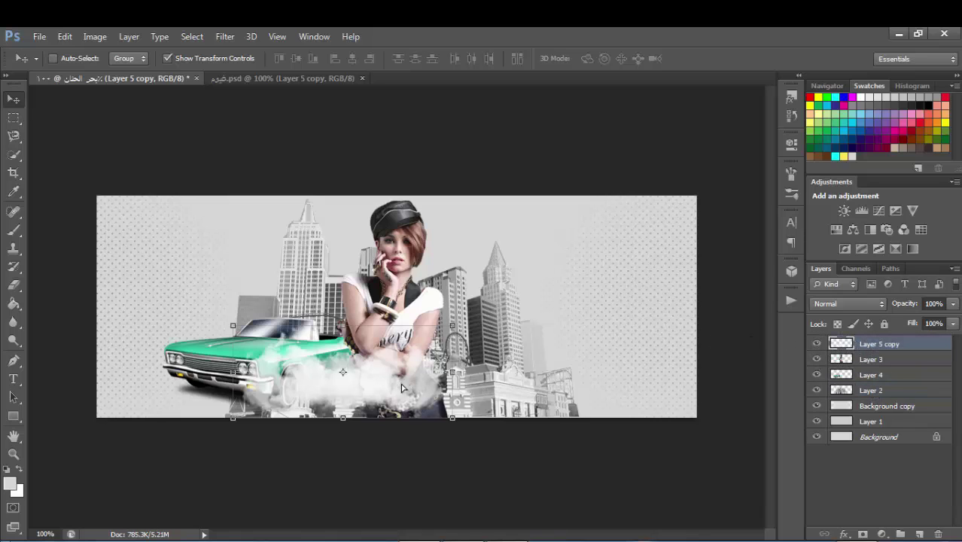
left_click_drag(401, 387, 430, 419)
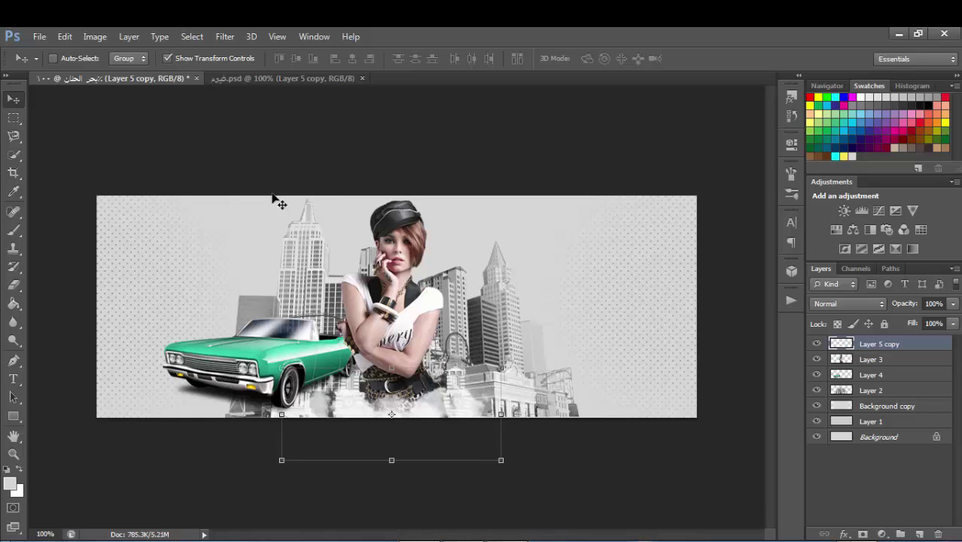
left_click(362, 78)
Open the effect files (4).psd, التاثير ١.psd, التاثير ٣.psd, التاثير٢.psd, التاثير٤.psd and خ.psd together.
left_click(38, 36)
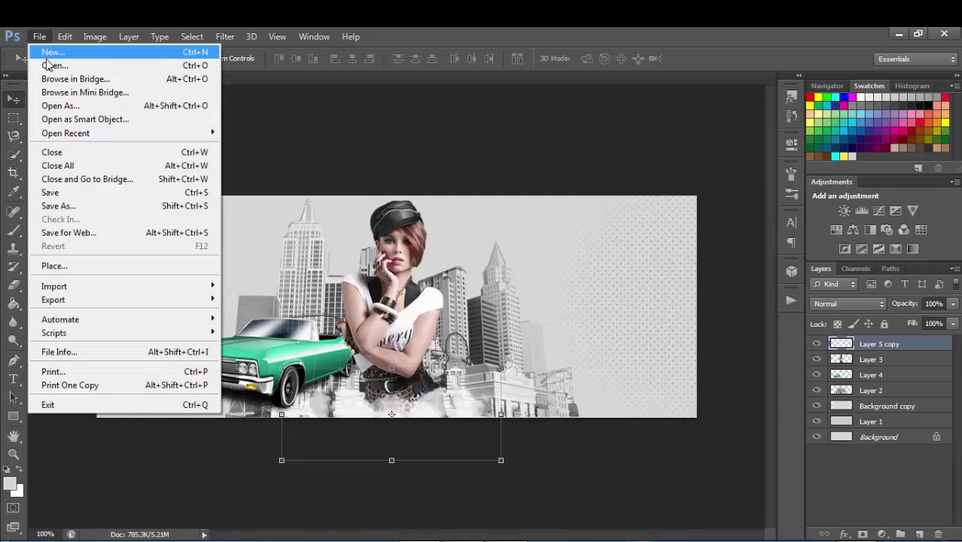
left_click(50, 64)
left_click(395, 176)
left_click(539, 278, "ctrl")
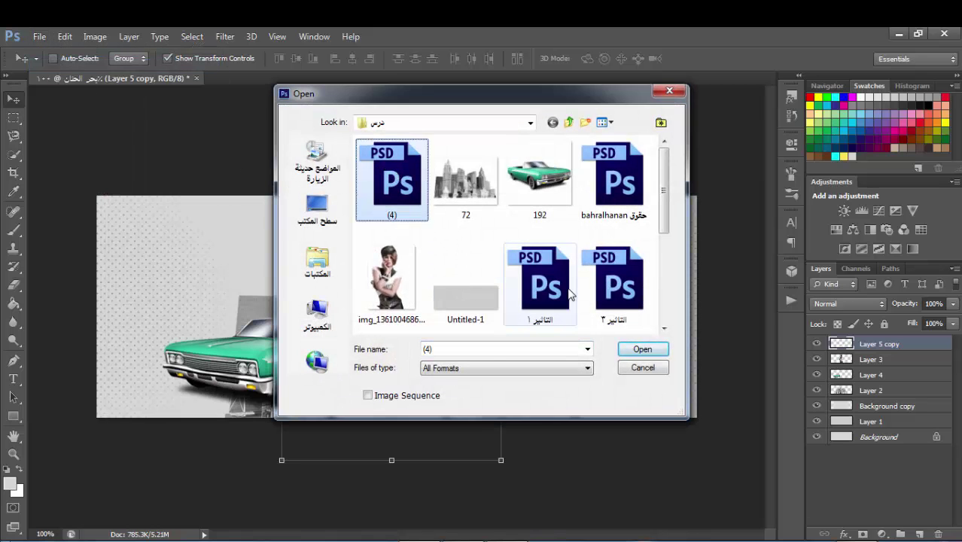
left_click(612, 290, "ctrl")
scroll(625, 297, "down", 3)
left_click(383, 197, "ctrl")
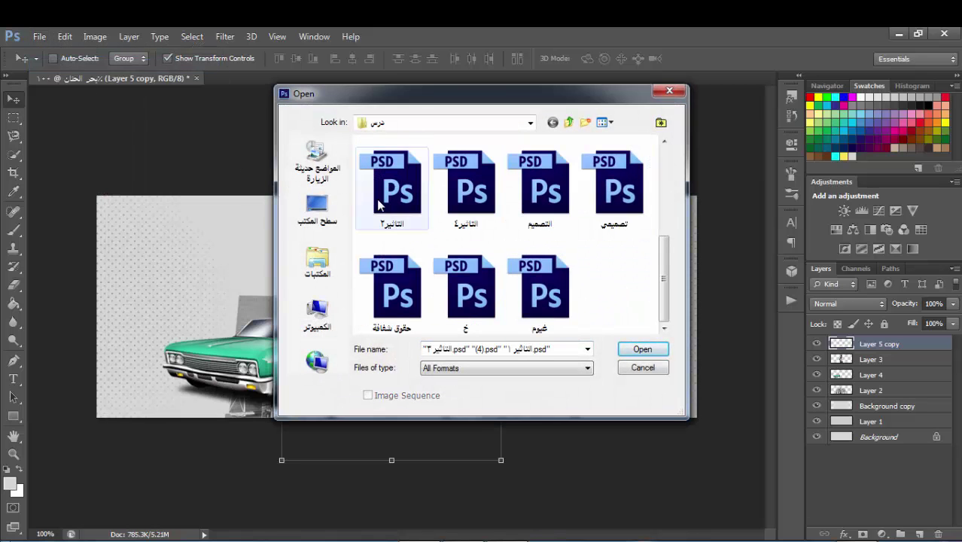
left_click(460, 197, "ctrl")
left_click(467, 301, "ctrl")
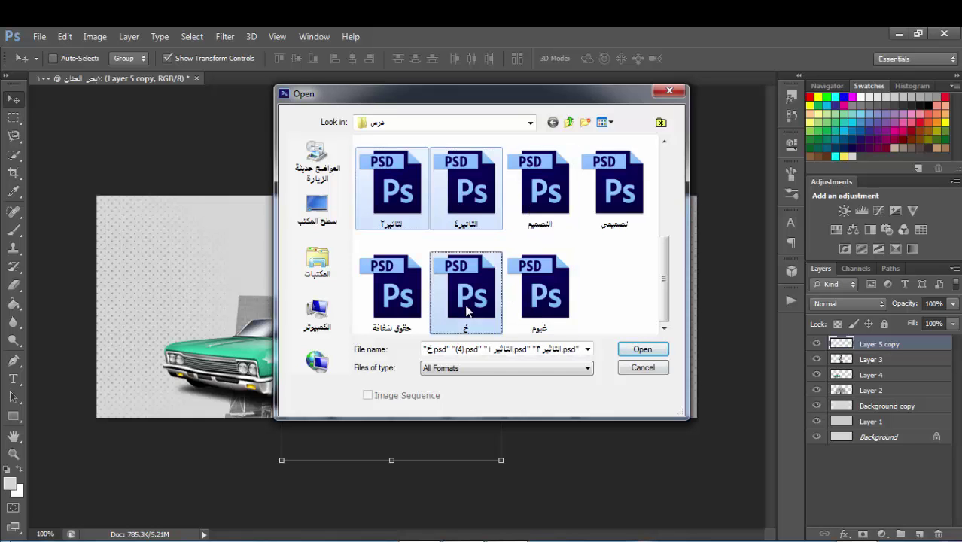
left_click(641, 349)
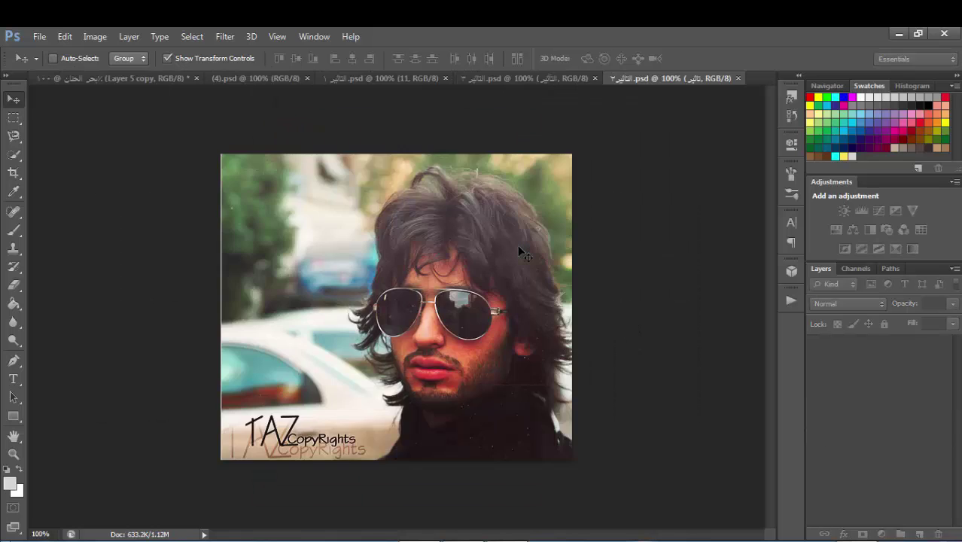
Copy the Levels 1 and Hue/Saturation 2 adjustment layers from (4).psd to the top of the banner and close (4).psd.
left_click(178, 78)
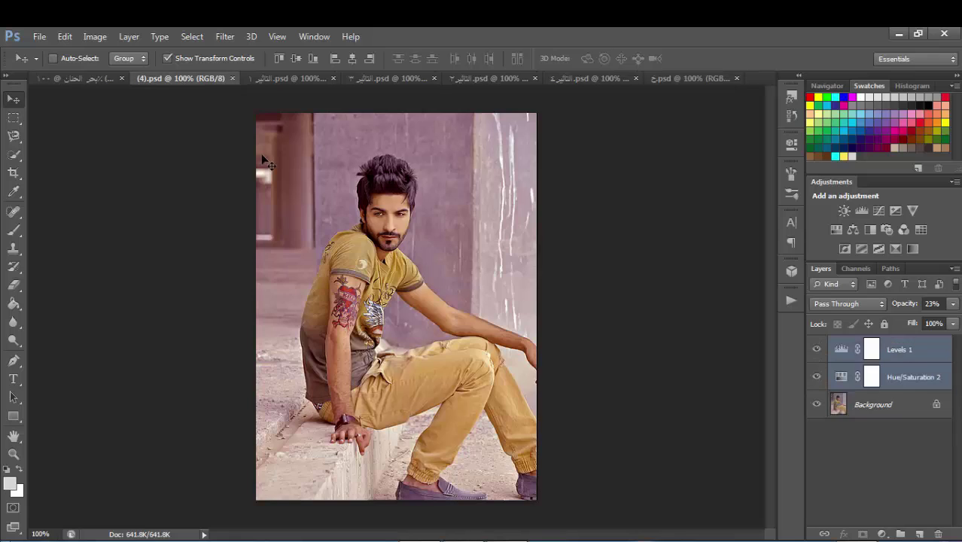
left_click(113, 79)
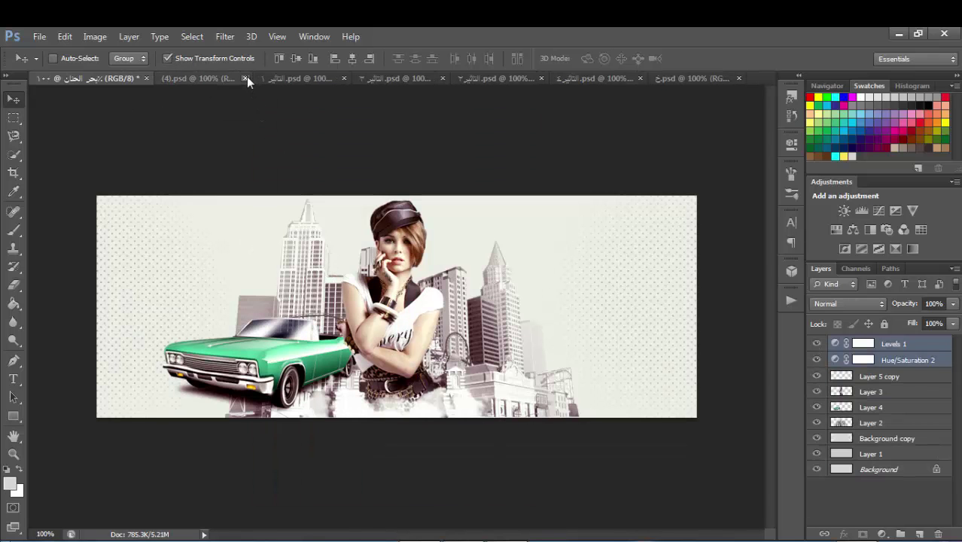
left_click(246, 77)
Copy the group 11 from التاثير ١.psd to the top of the banner's layers and close that file.
left_click(209, 78)
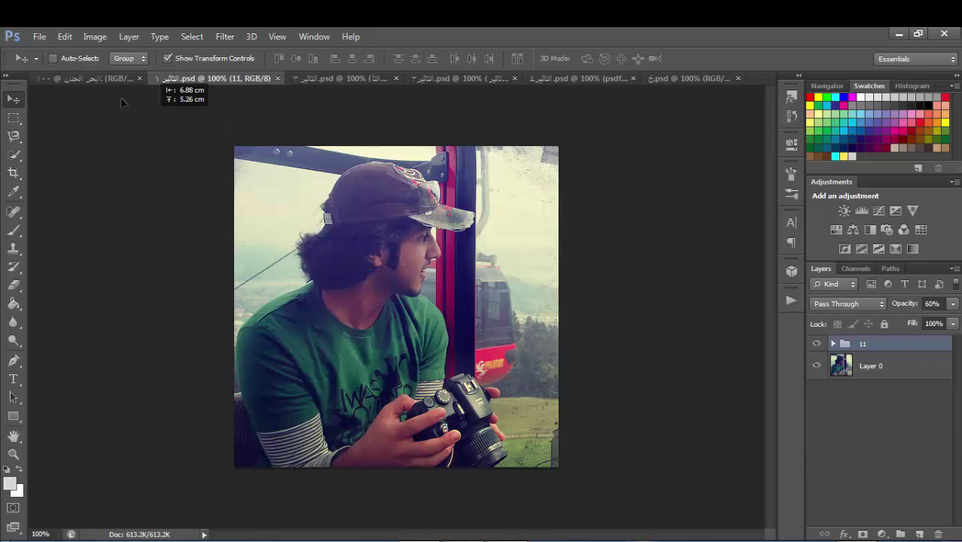
left_click(107, 79)
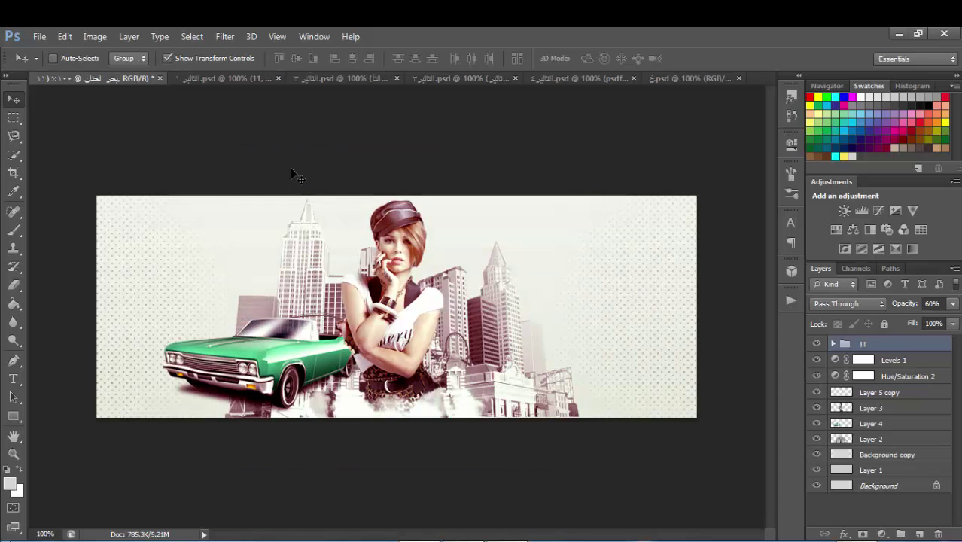
left_click(278, 77)
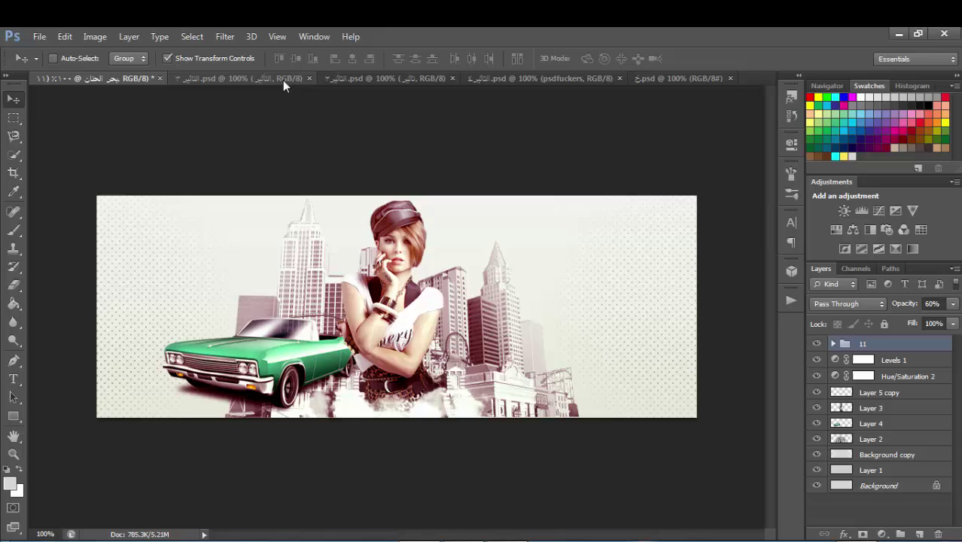
Copy the group تاثير from التاثير٢.psd to the top of the banner's layers and close that file.
left_click(361, 79)
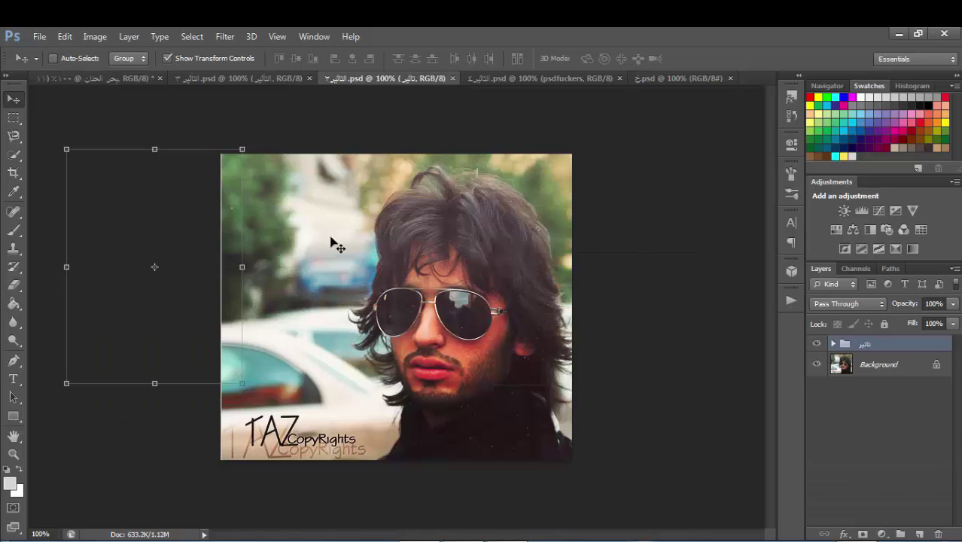
left_click(140, 78)
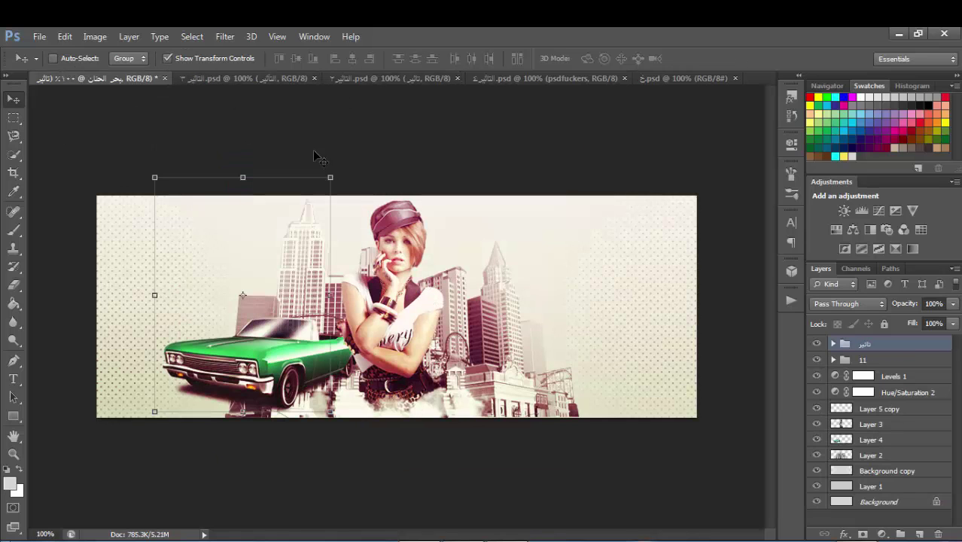
left_click(457, 79)
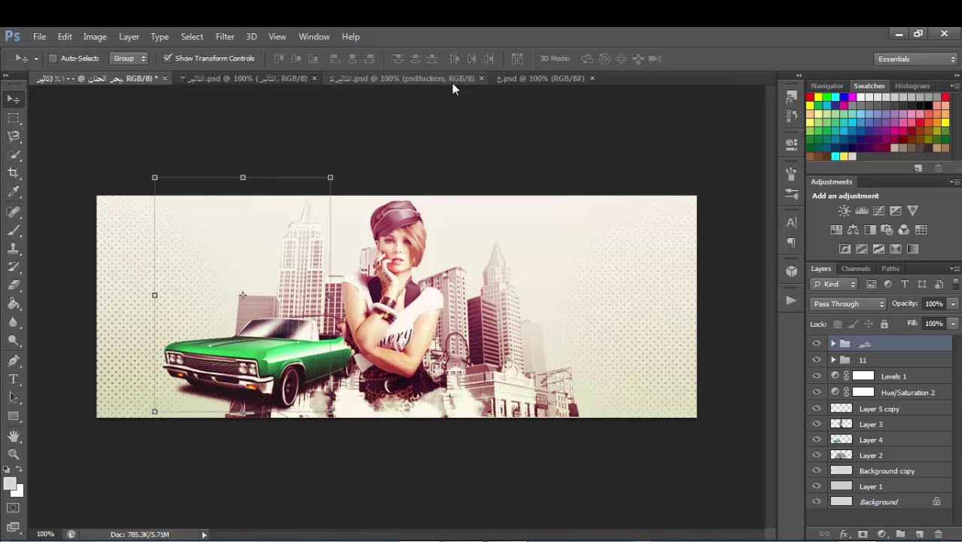
Copy the group التأثير from التاثير ٣.psd into the banner and shift it so its curling light line lies near the banner's right end.
left_click(276, 82)
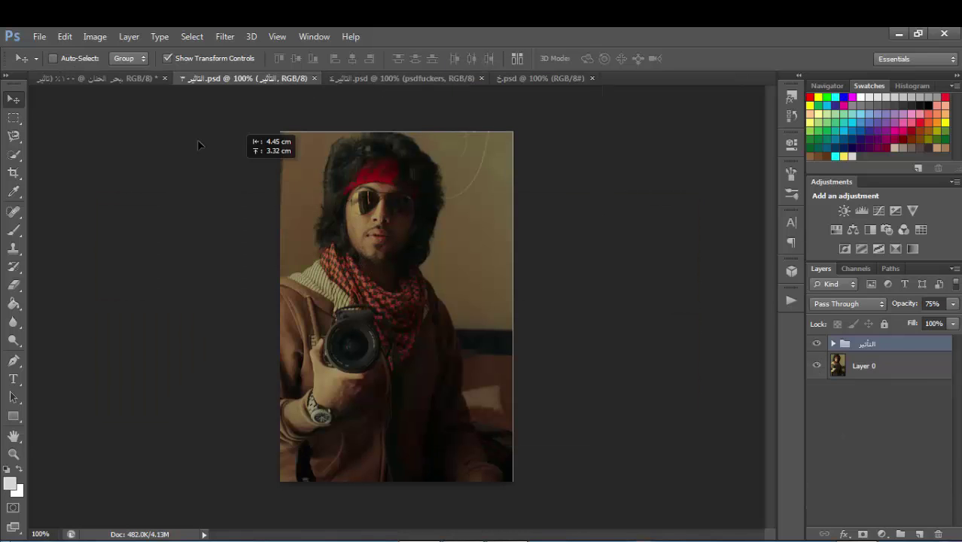
left_click(137, 78)
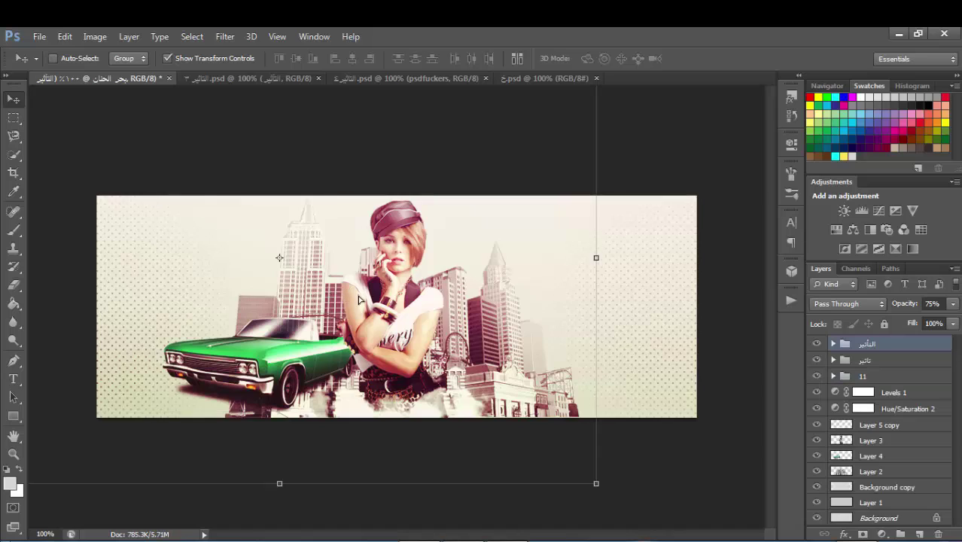
left_click_drag(437, 277, 524, 341)
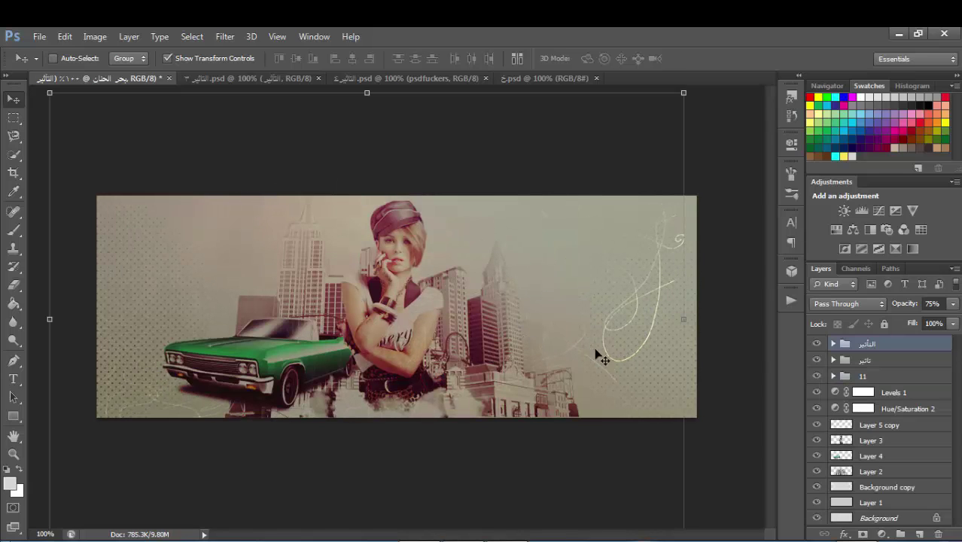
Set the opacity of Layer 3 inside the group التأثير to 72% and collapse the group.
left_click(833, 343)
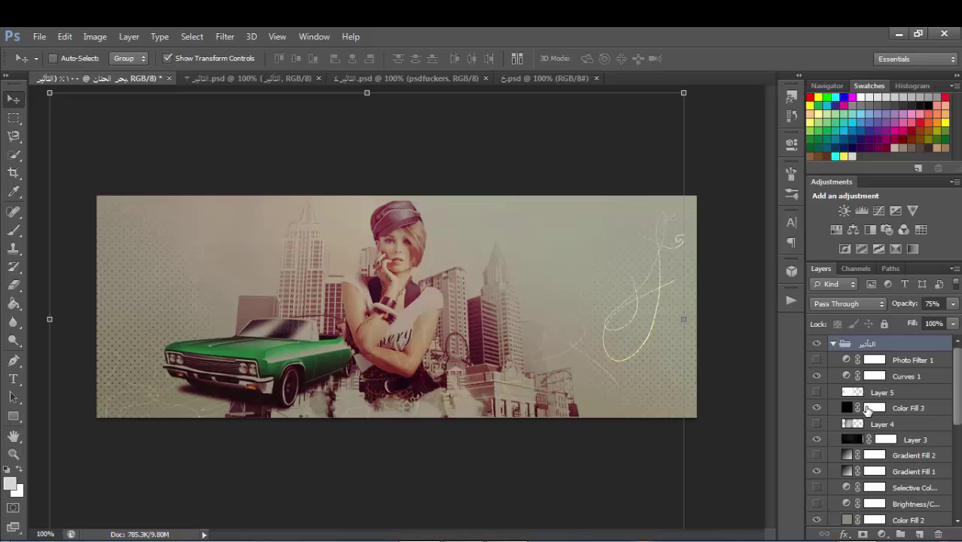
left_click(915, 439)
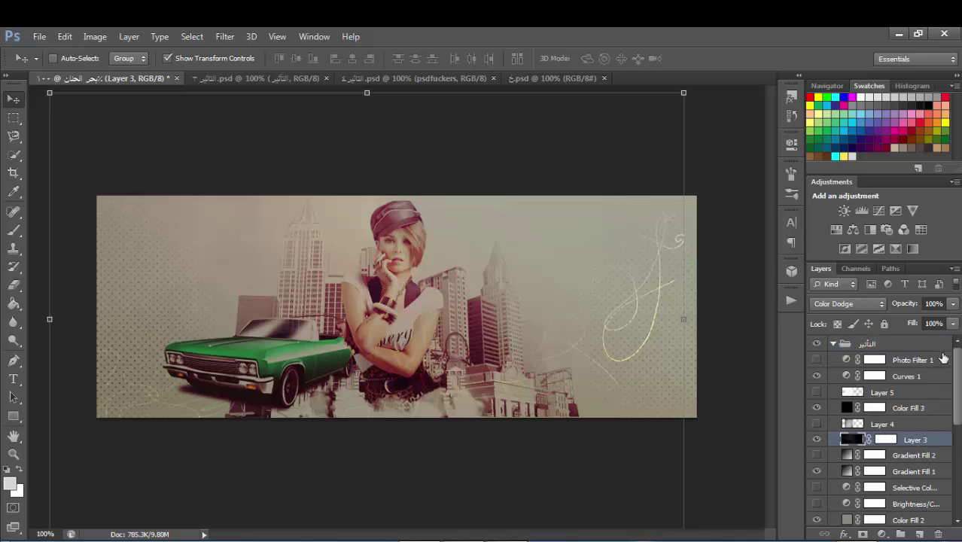
left_click(952, 305)
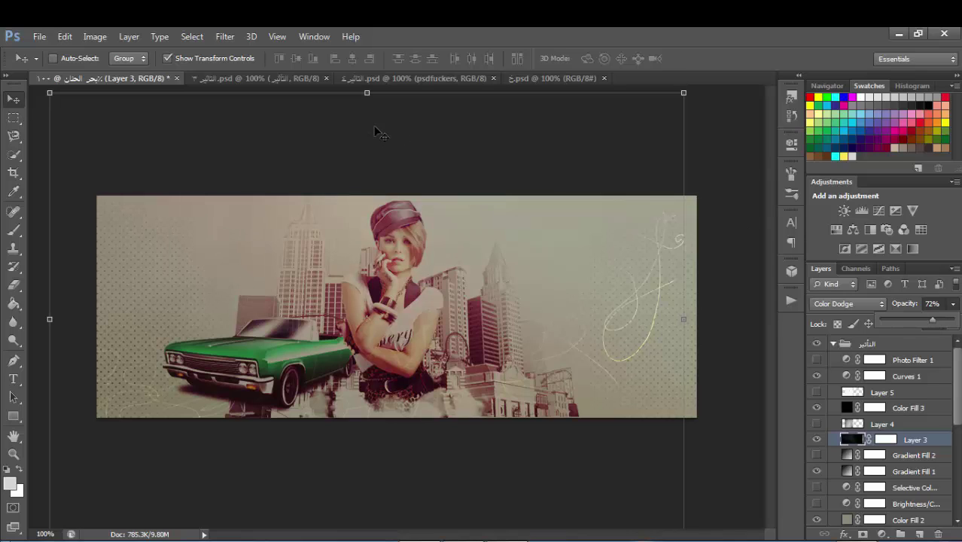
left_click(832, 343)
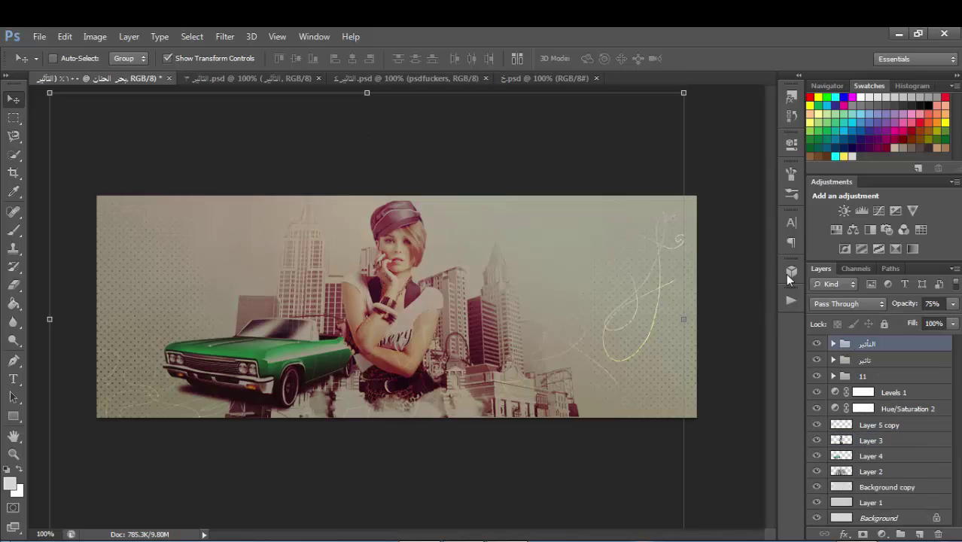
Copy the effect group from التاثير٤.psd into the banner above the group التأثير.
left_click(342, 78)
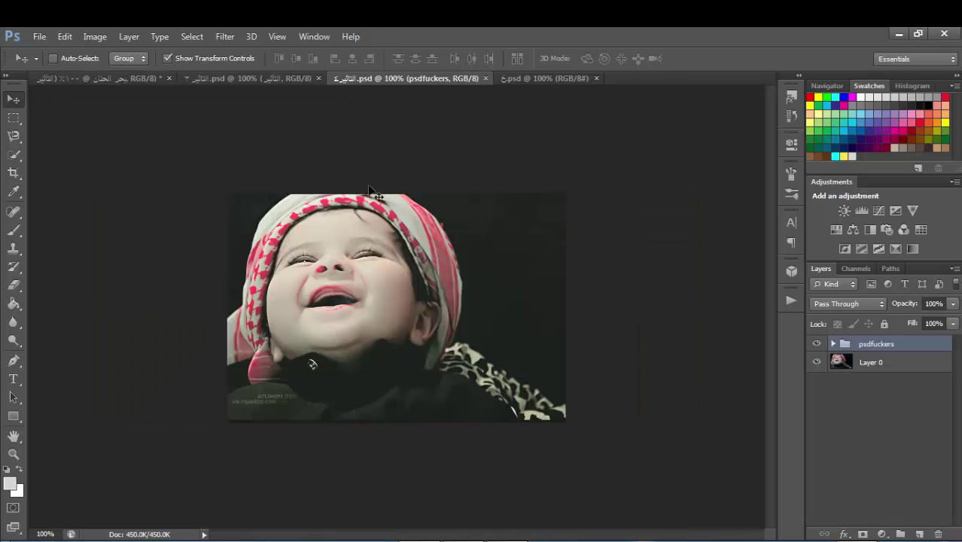
left_click_drag(371, 189, 174, 159)
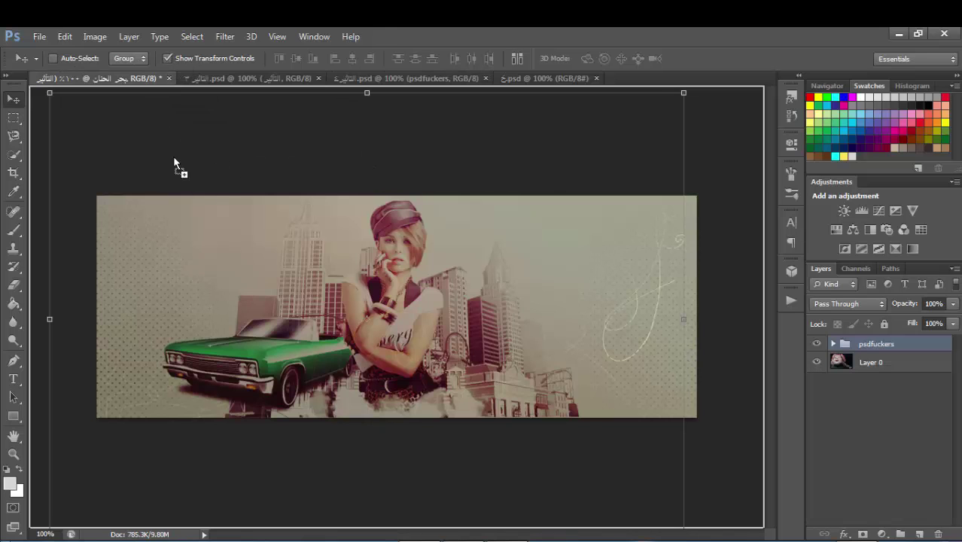
left_click_drag(289, 252, 289, 253)
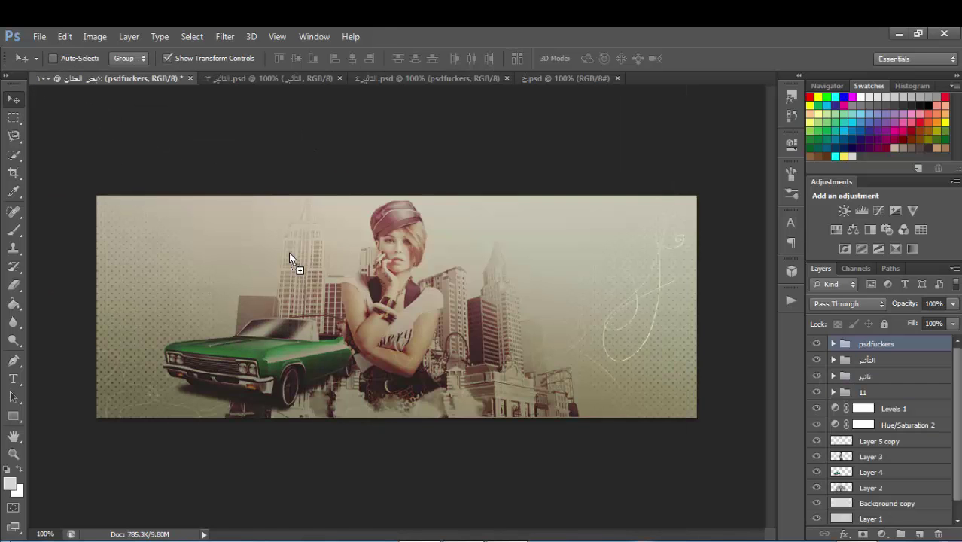
Copy both effect groups, including Blue night, from خ.psd to the top of the banner and close the remaining source files.
left_click(584, 80)
left_click(147, 77)
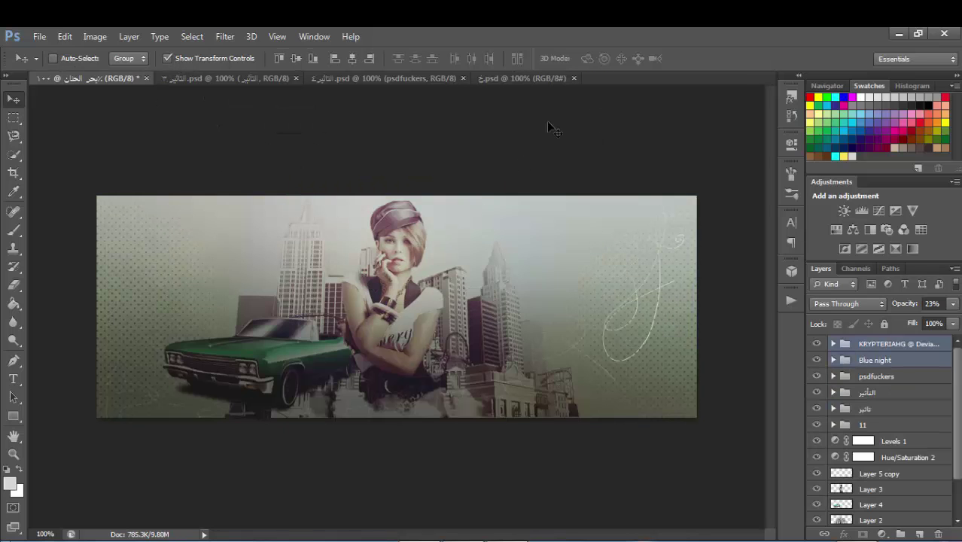
left_click(573, 78)
left_click(463, 78)
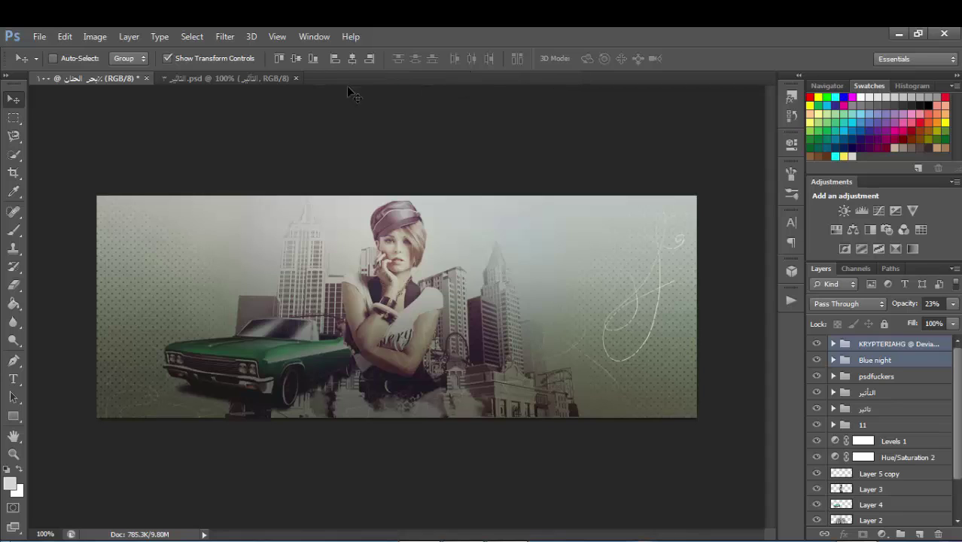
left_click(297, 79)
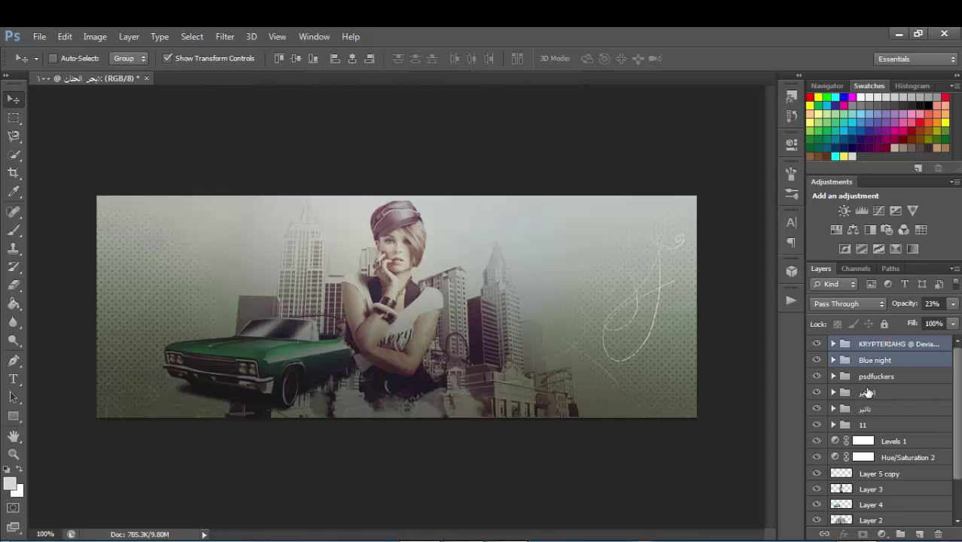
Add an empty top layer and duplicate Layer 5 copy, Layer 3 and Layer 4 above the effect groups.
left_click(919, 534)
scroll(926, 493, "down", 1)
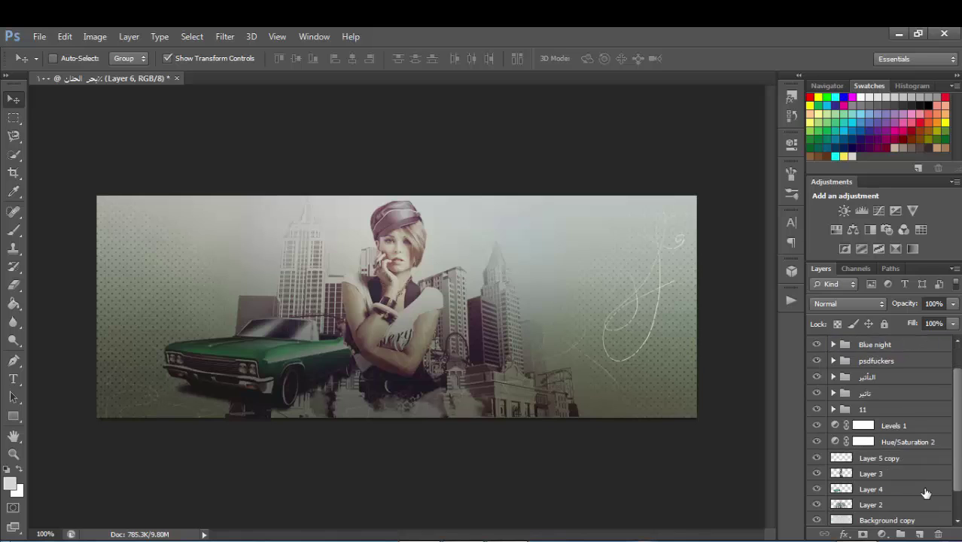
left_click(912, 475)
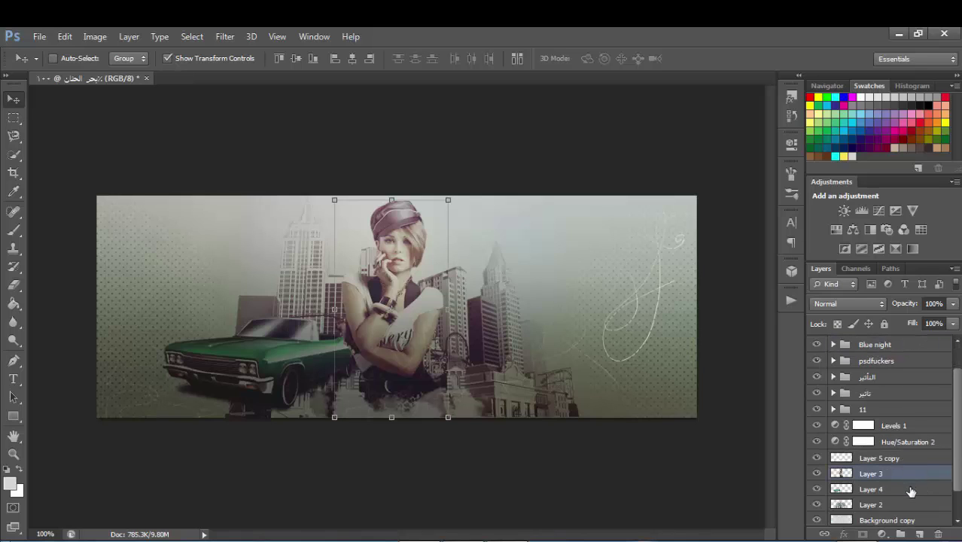
left_click(911, 491, "ctrl")
left_click(895, 459, "ctrl")
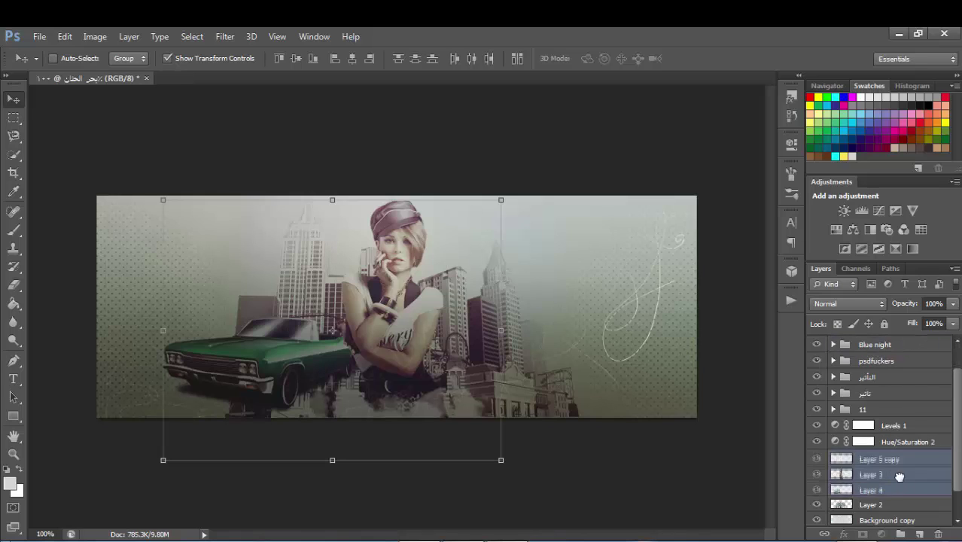
left_click_drag(899, 476, 919, 533)
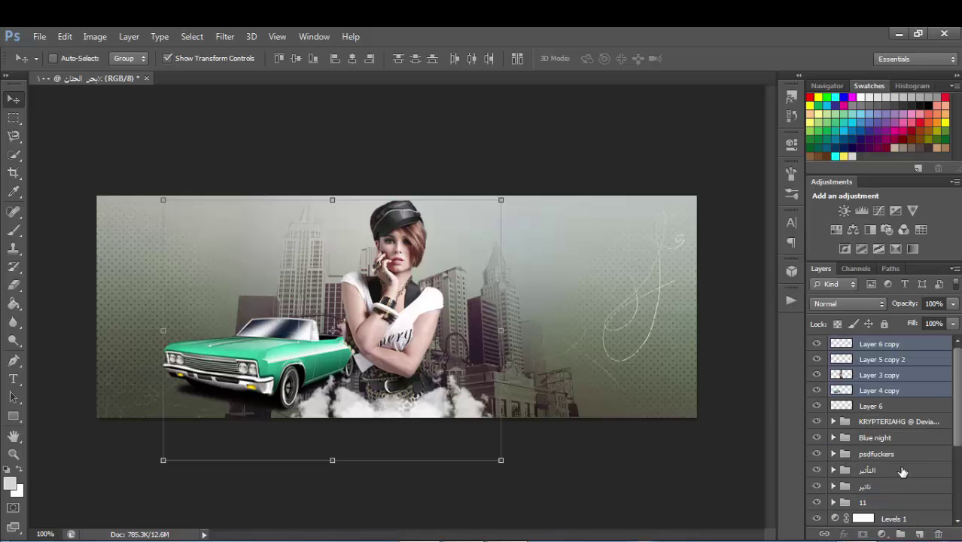
scroll(897, 468, "down", 3)
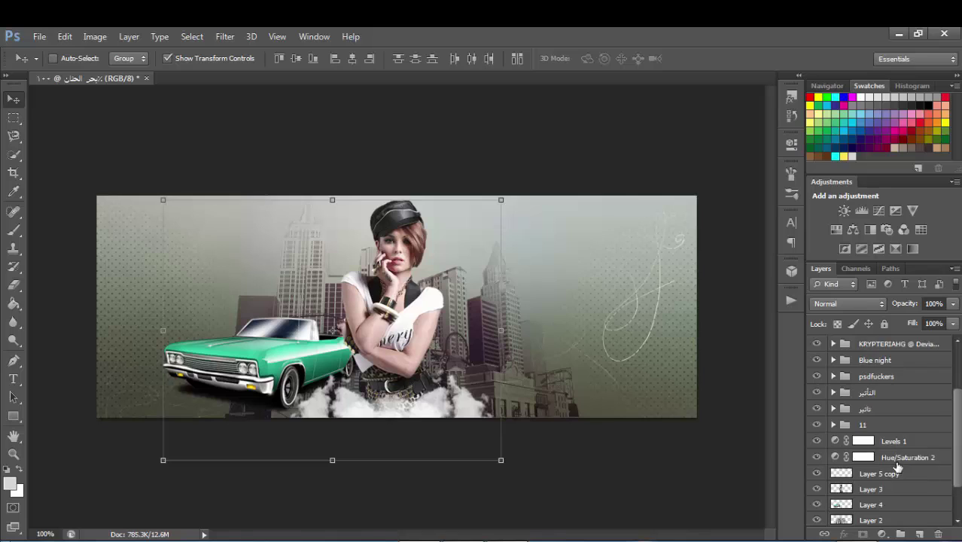
scroll(898, 467, "up", 3)
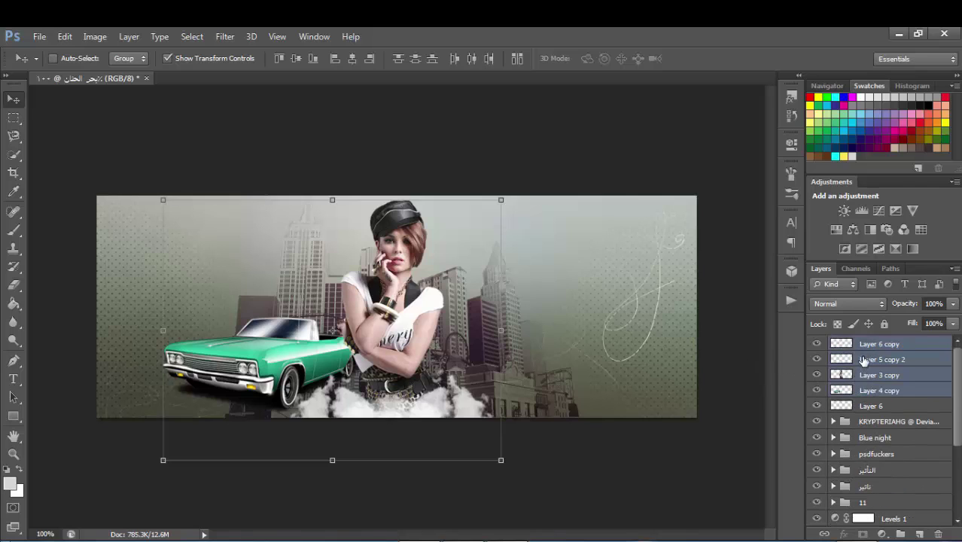
left_click(863, 344)
left_click(952, 304)
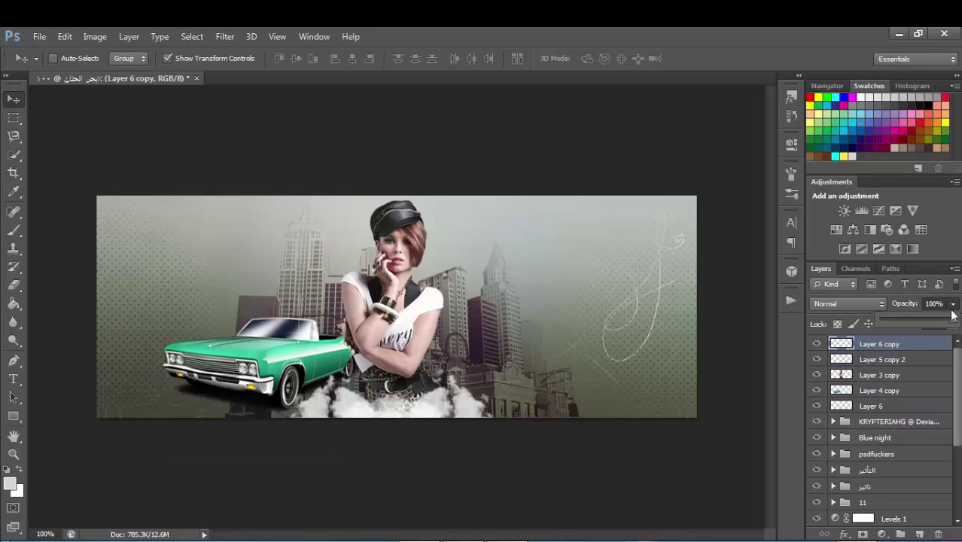
left_click_drag(953, 323, 939, 326)
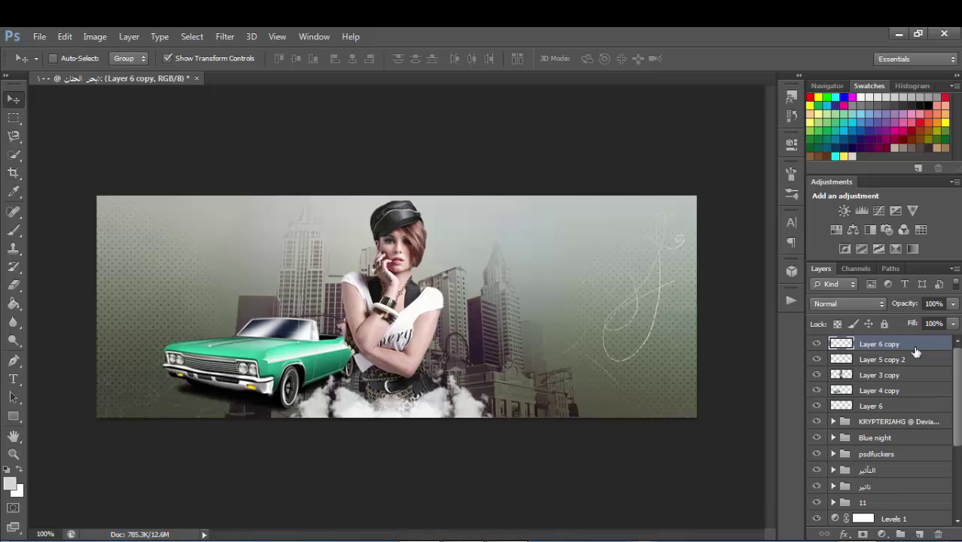
Set the opacity of the cloud layer, Layer 5 copy 2, to 75%.
left_click(888, 359)
left_click(953, 303)
left_click_drag(954, 322, 934, 324)
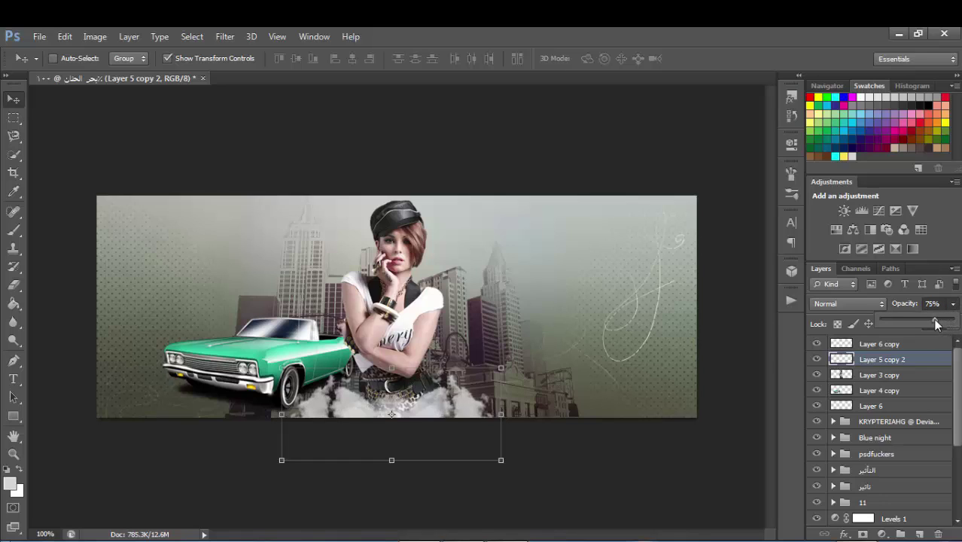
Duplicate the woman's layer, Layer 3 copy, and hide the new duplicate above it.
left_click(918, 373)
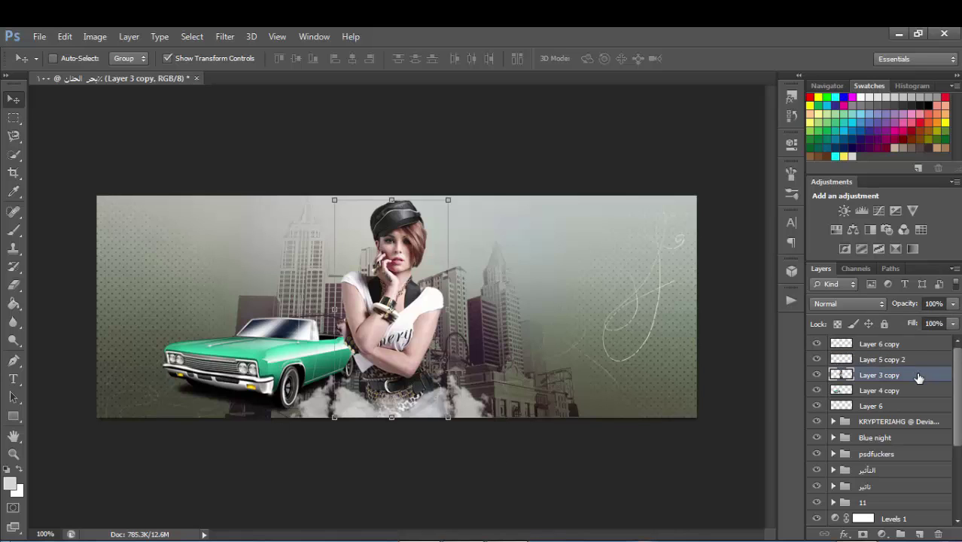
left_click_drag(919, 374, 919, 533)
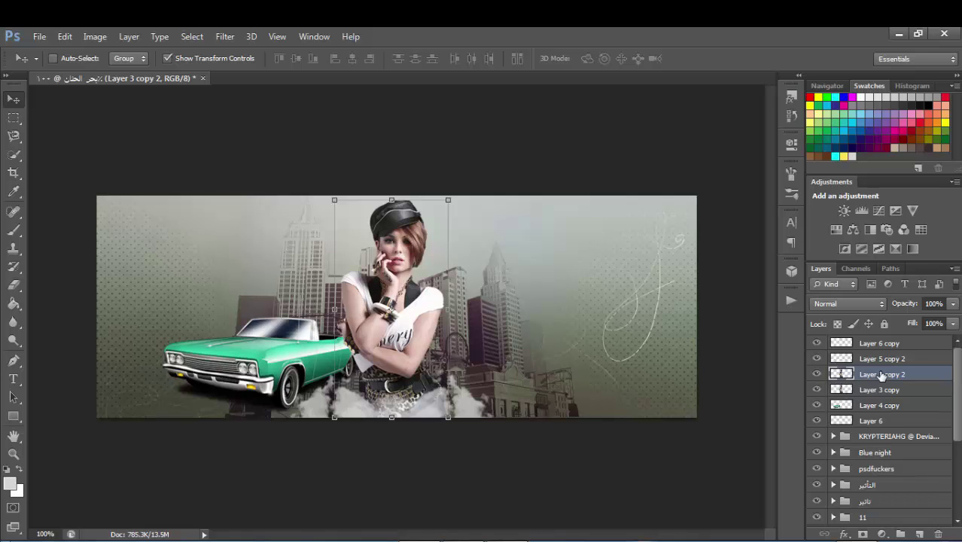
left_click(882, 390)
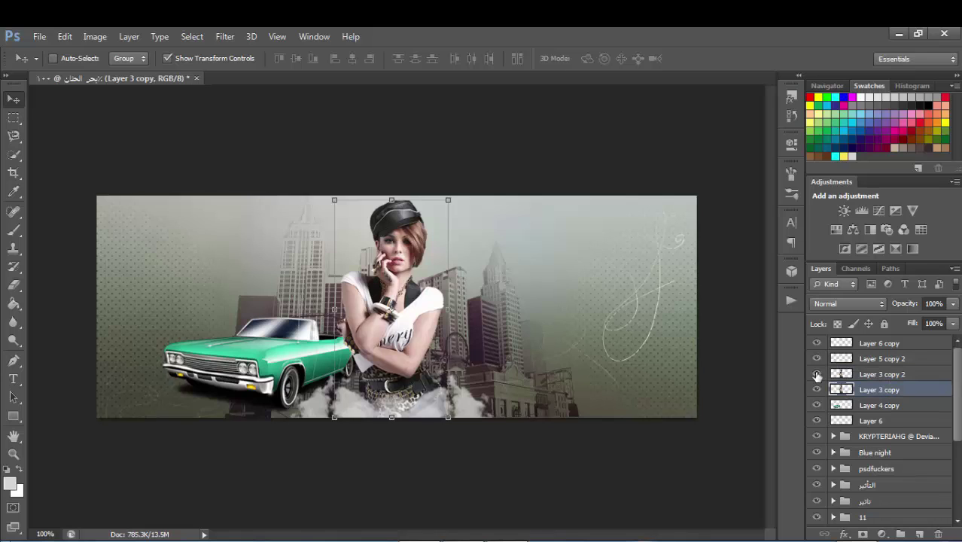
left_click(816, 374)
Merge all layers and groups except Layer 6 copy and the hidden Layer 3 copy 2 into the Background, and duplicate the merged result.
left_click(890, 405, "ctrl")
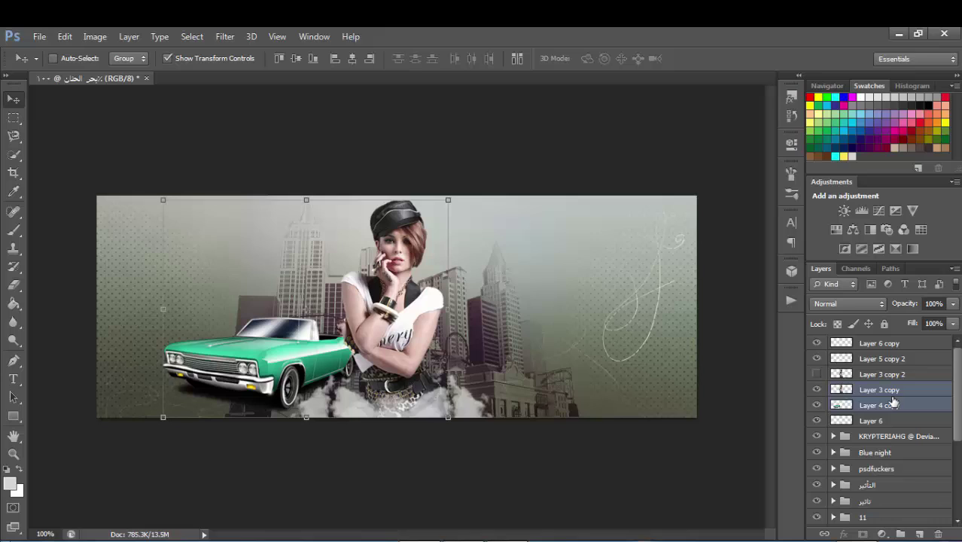
left_click(885, 360, "ctrl")
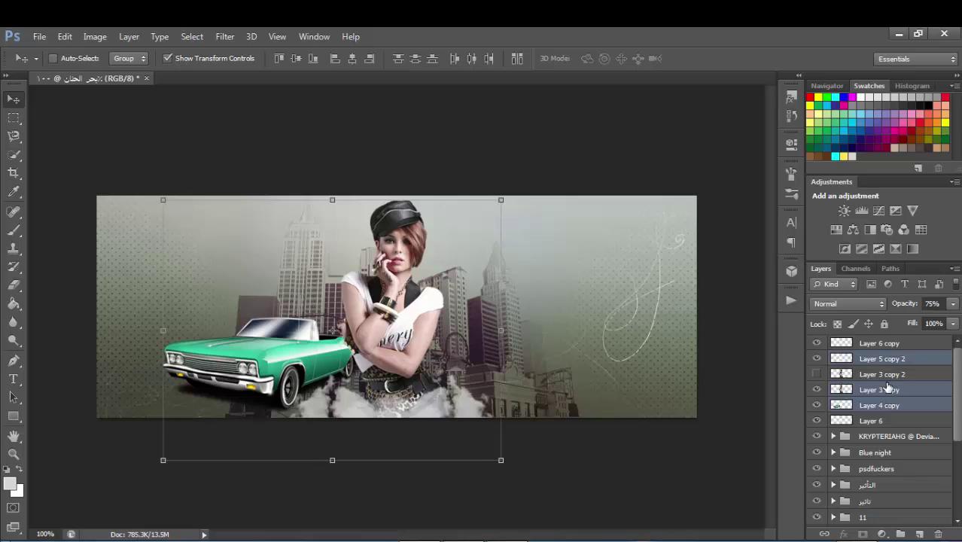
left_click(893, 420, "ctrl")
left_click(902, 437, "ctrl")
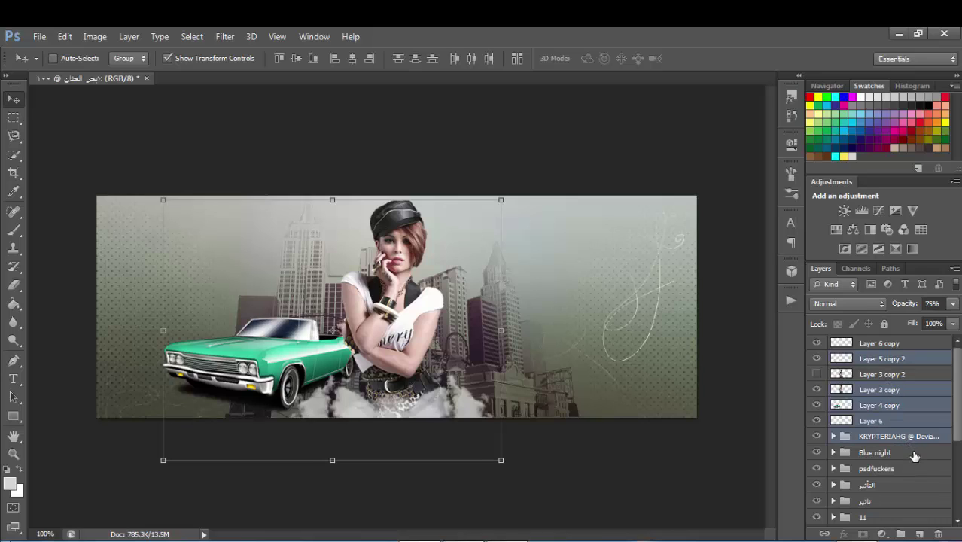
left_click(913, 452, "ctrl")
left_click(919, 470, "ctrl")
left_click(920, 486, "ctrl")
scroll(925, 451, "down", 3)
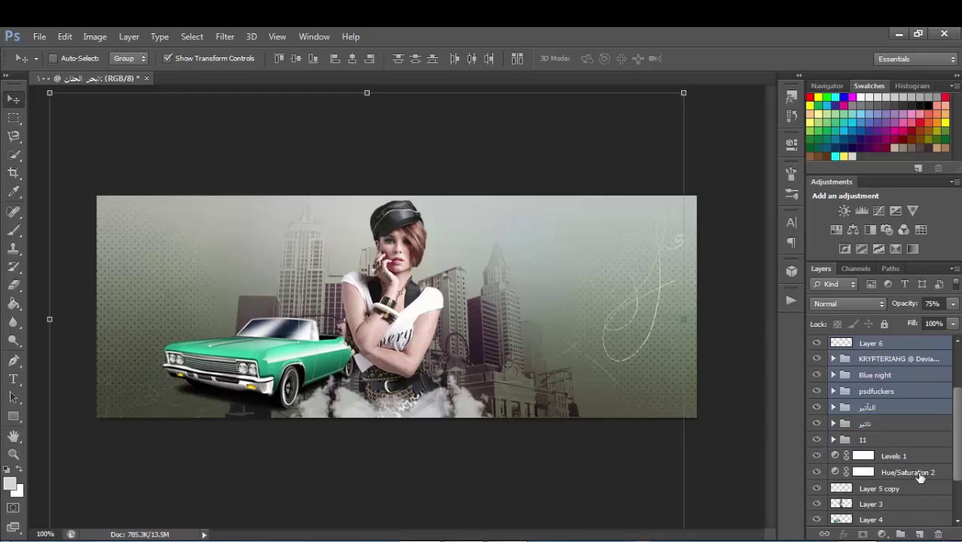
left_click(932, 423, "ctrl")
left_click(932, 441, "ctrl")
left_click(935, 457, "ctrl")
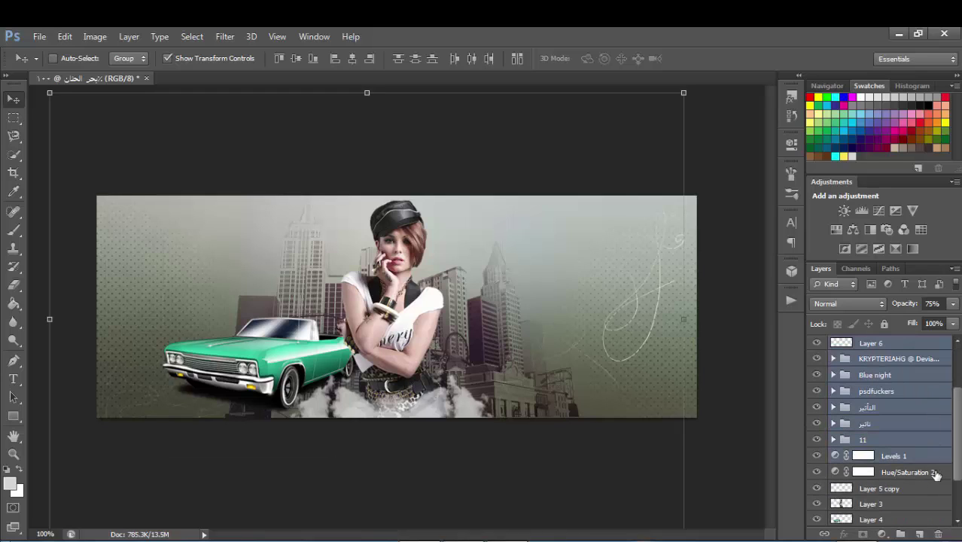
left_click(941, 473, "ctrl")
left_click(935, 489, "ctrl")
left_click(929, 504, "ctrl")
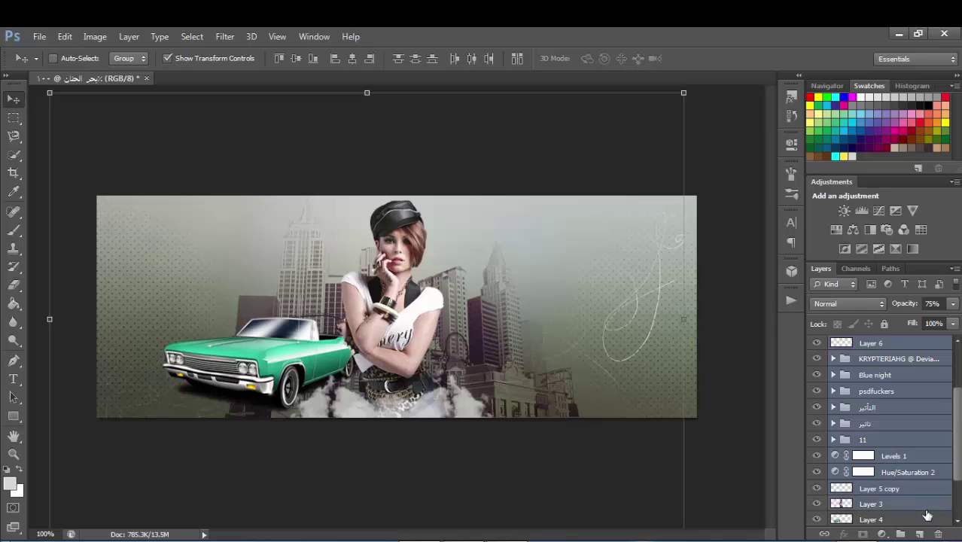
left_click(925, 521, "ctrl")
scroll(924, 511, "down", 3)
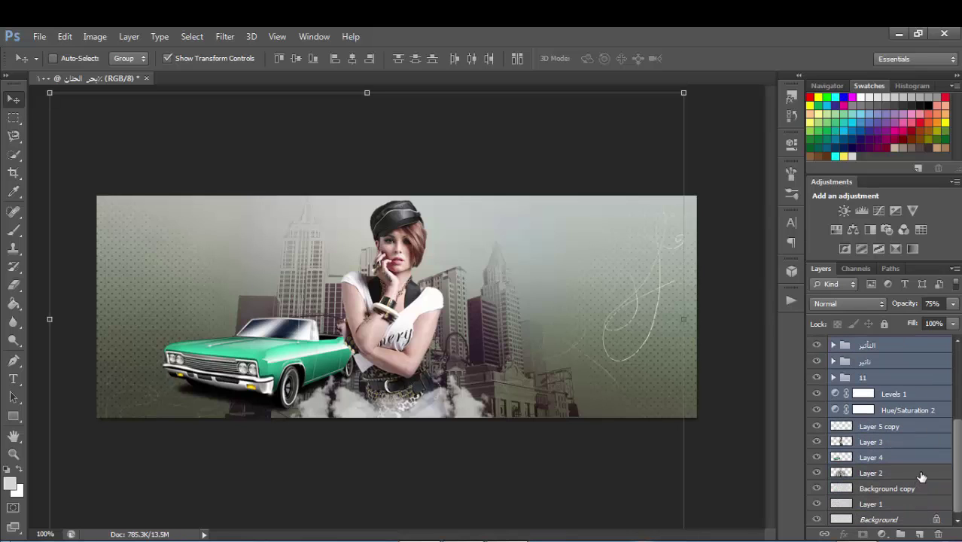
left_click(922, 474, "ctrl")
left_click(929, 490, "ctrl")
left_click(924, 505, "ctrl")
left_click(913, 520, "ctrl")
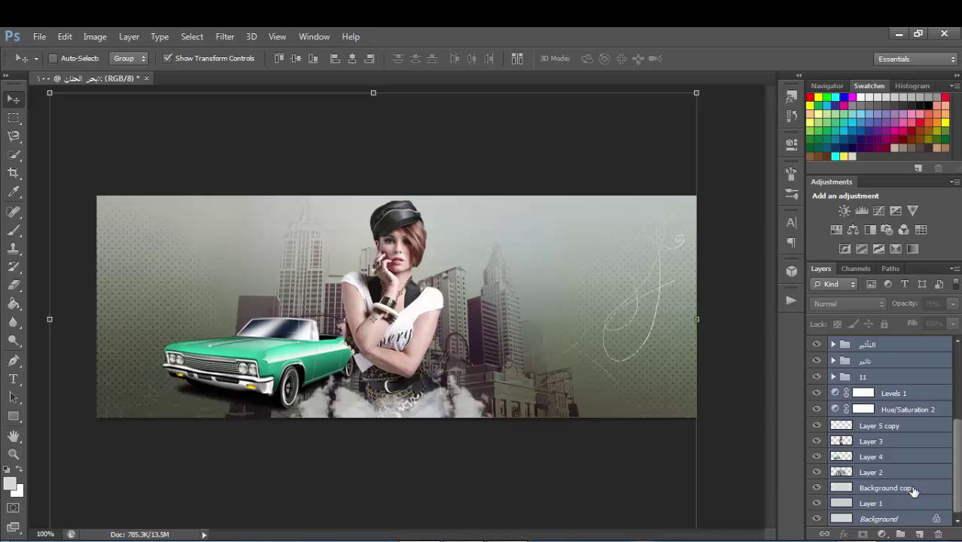
key("ctrl+e")
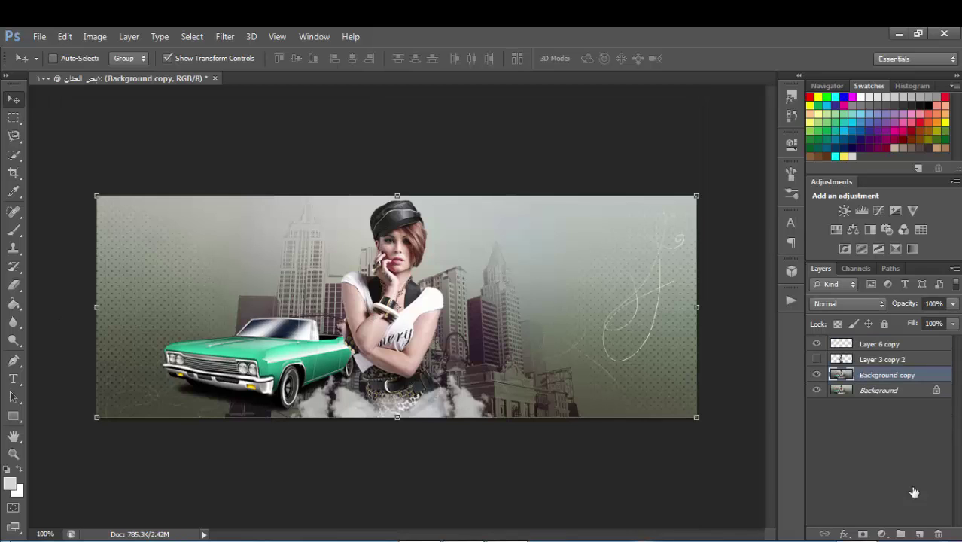
Play Action 1 on the Background copy and accept its Topaz Adjust, Clean, DeJPEG, DeNoise and second Clean filters with the recorded settings.
left_click(792, 301)
left_click(703, 255)
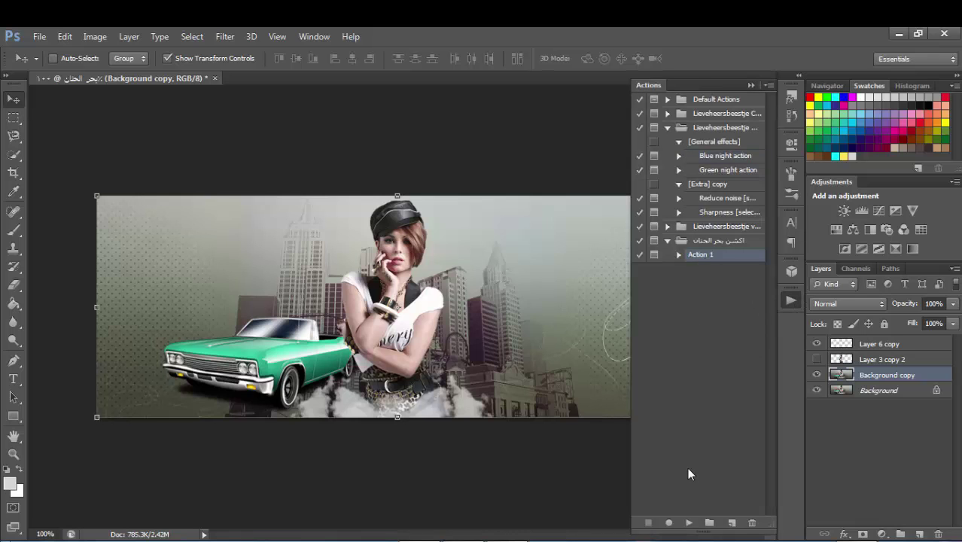
left_click(689, 522)
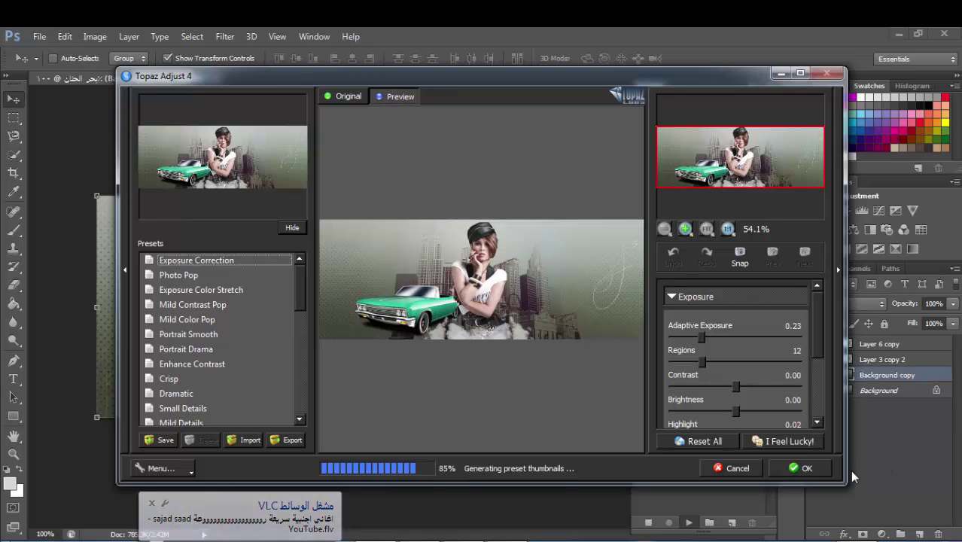
left_click(816, 466)
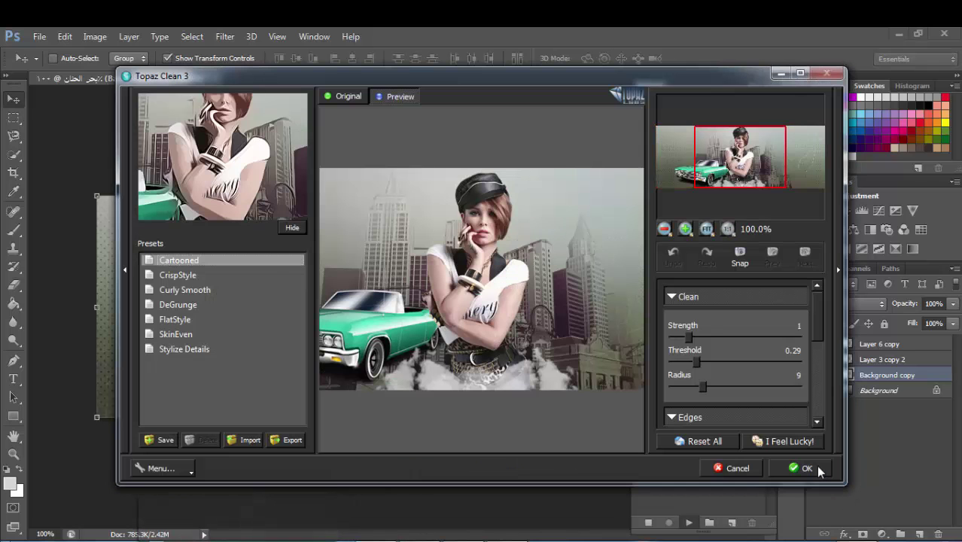
left_click(819, 470)
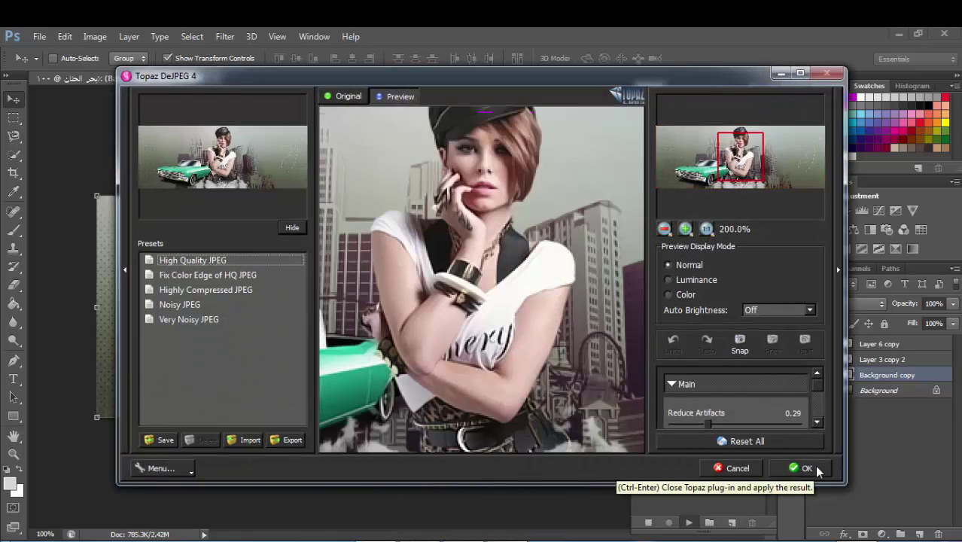
left_click(819, 469)
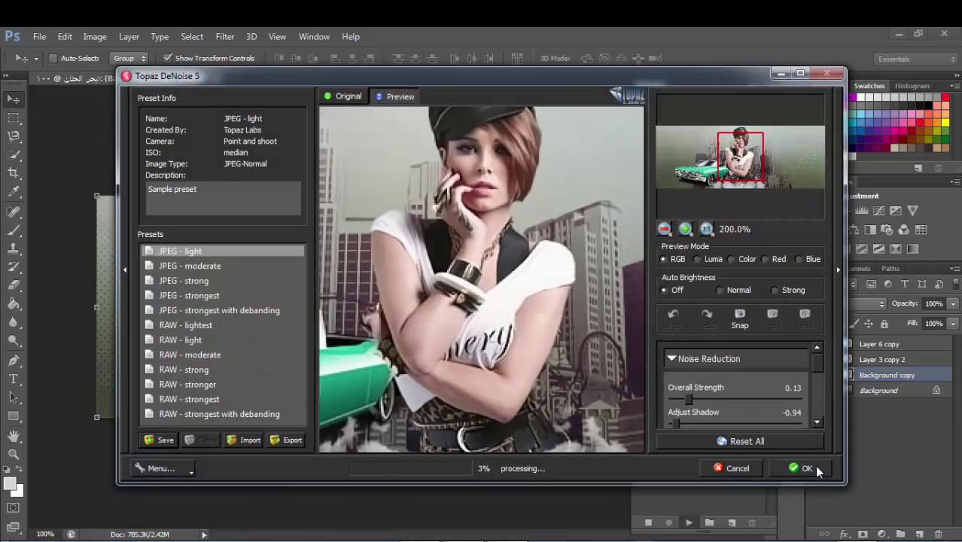
left_click(817, 470)
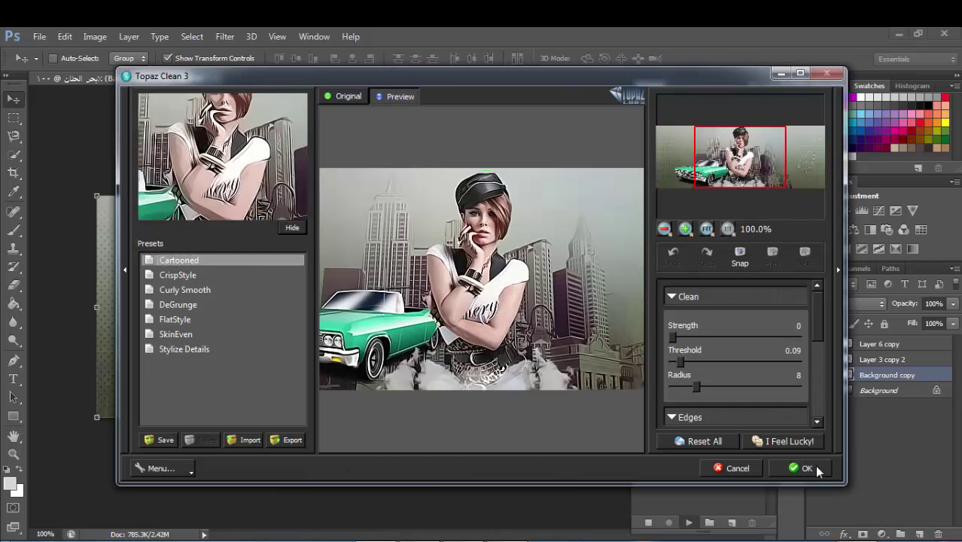
left_click(815, 465)
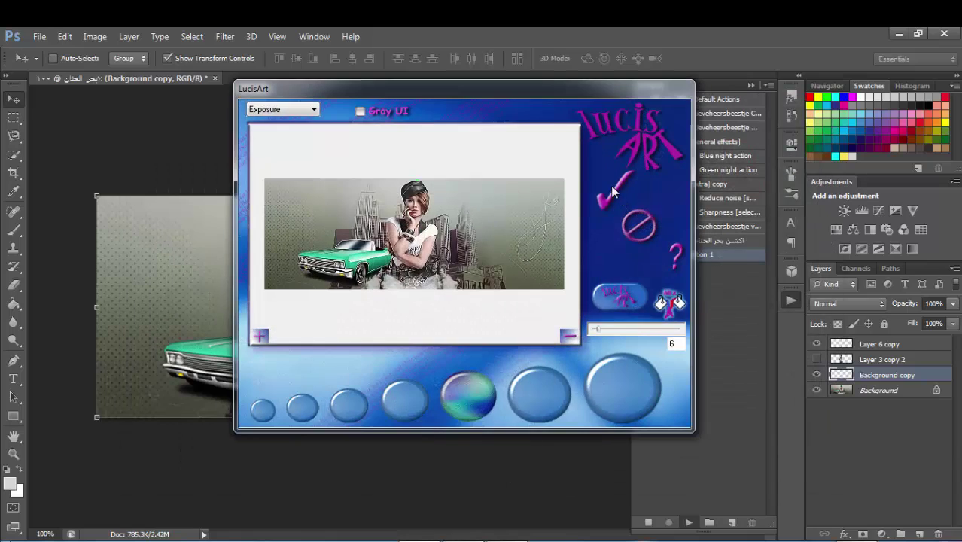
Accept the action's LucisArt Exposure filter at 6 and convert the Background into a normal layer named Layer 0.
left_click(613, 190)
left_click(649, 371)
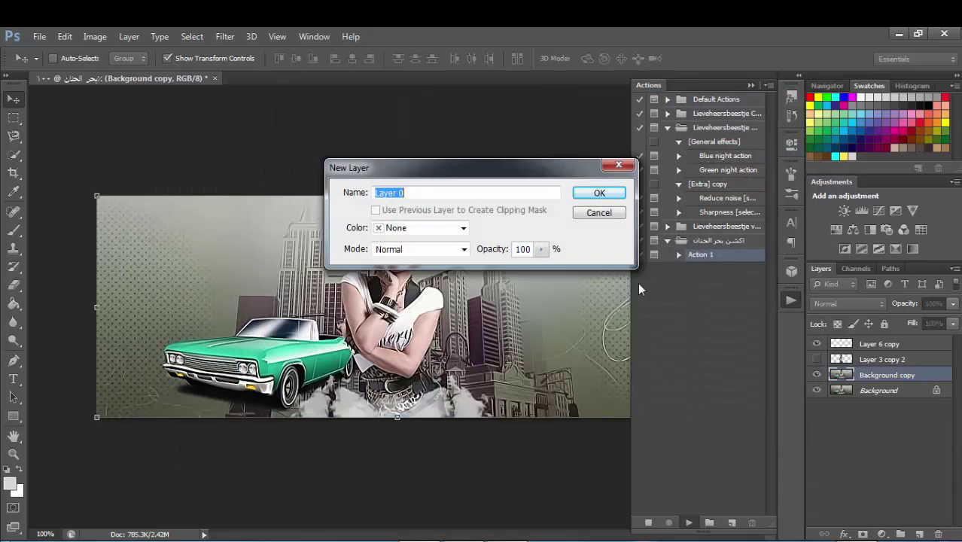
left_click(600, 193)
left_click(750, 85)
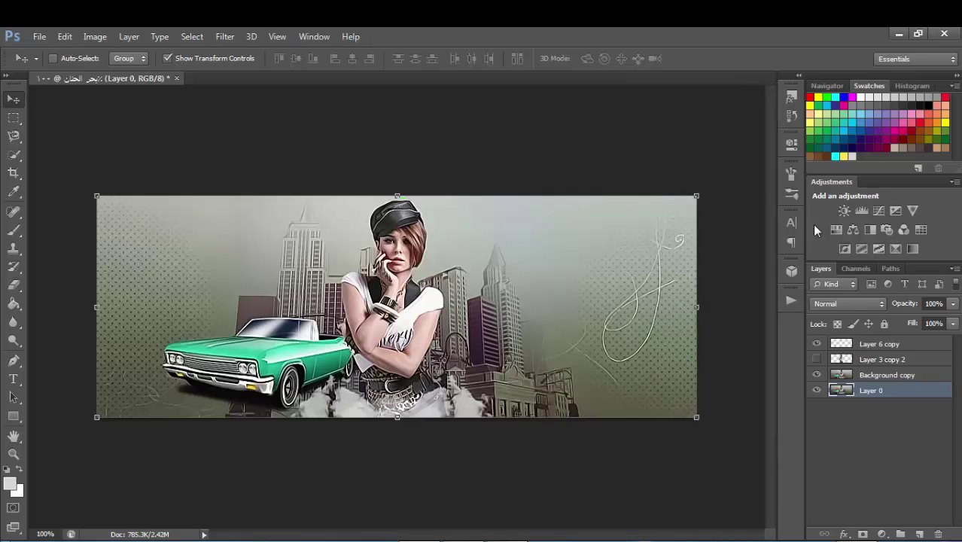
Compare the filtered Background copy with the layer below and set its opacity to 52%.
left_click(885, 375)
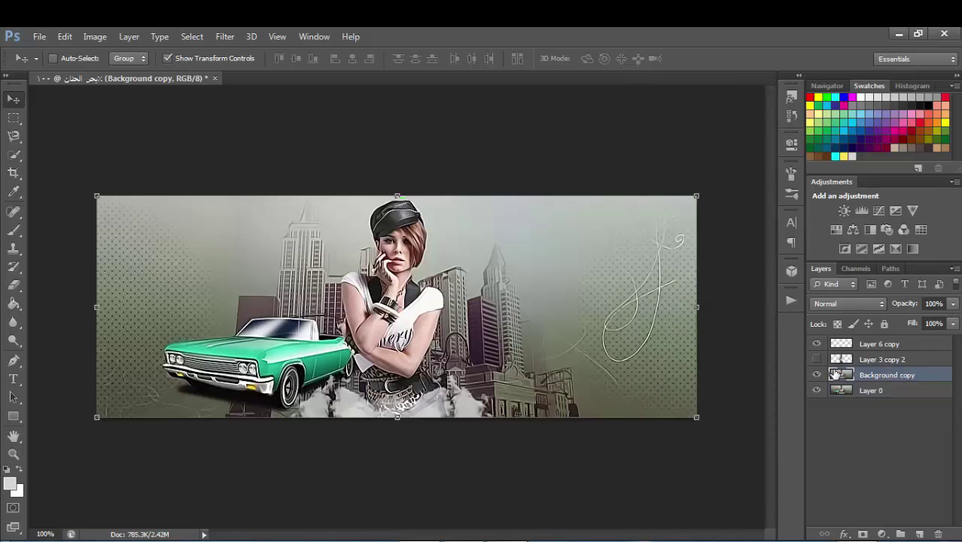
left_click(817, 374)
left_click(817, 374)
left_click(953, 304)
left_click_drag(954, 324, 934, 323)
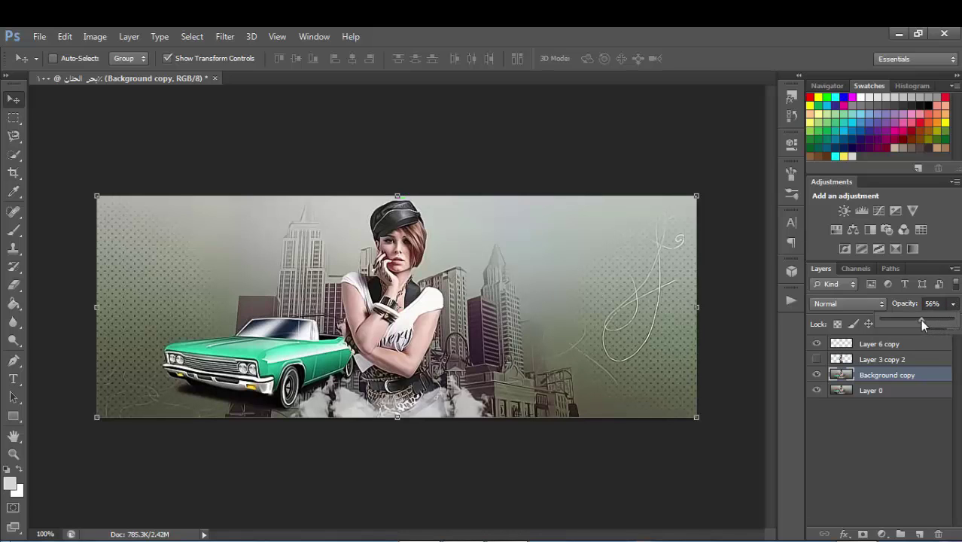
left_click(894, 376)
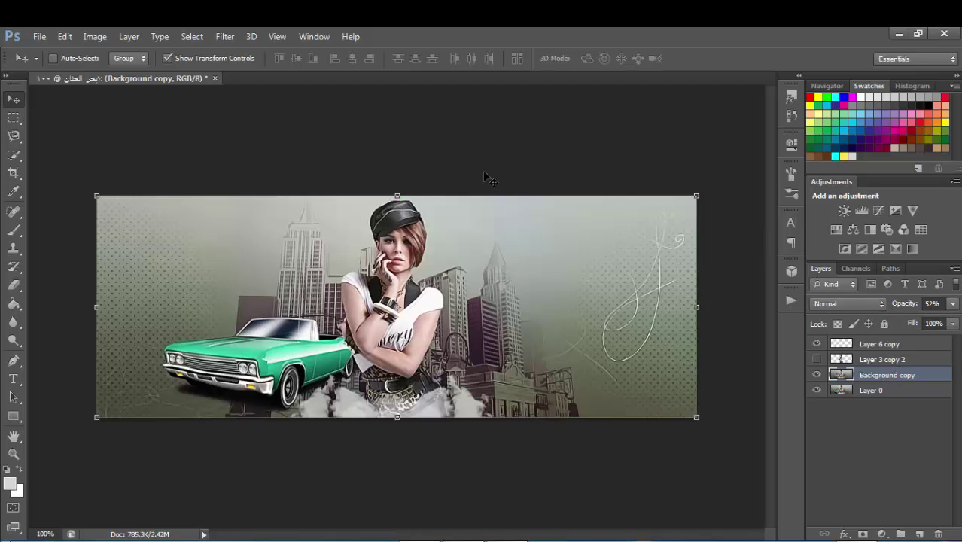
Apply Topaz Clean to the Background copy with Clean Radius 3.94 and Sharpness 1.18, and set the layer's opacity to 38%.
left_click(226, 36)
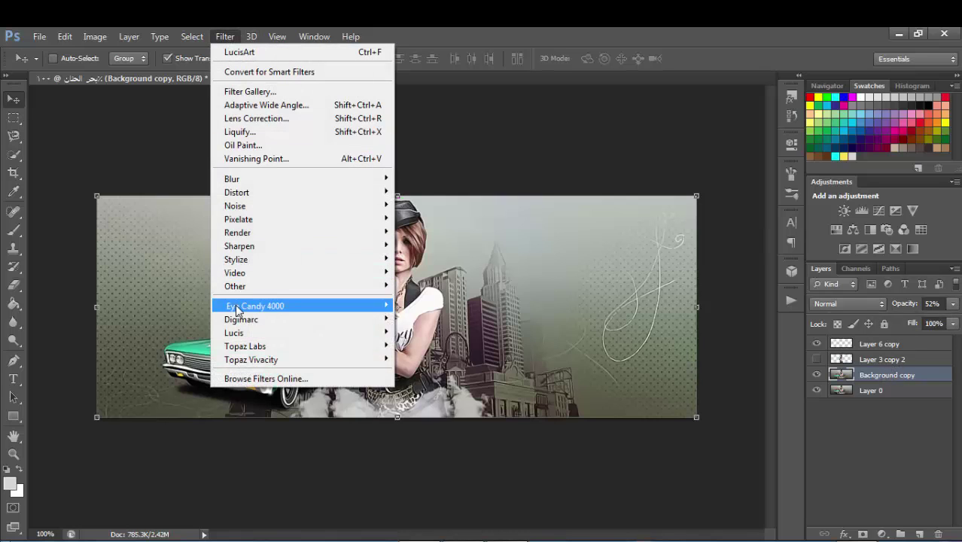
mouse_move(253, 360)
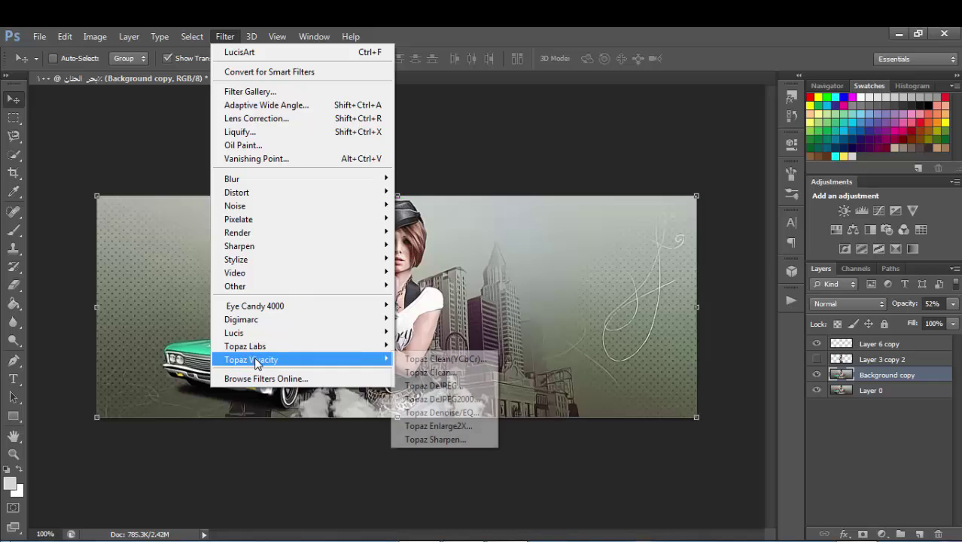
left_click(444, 374)
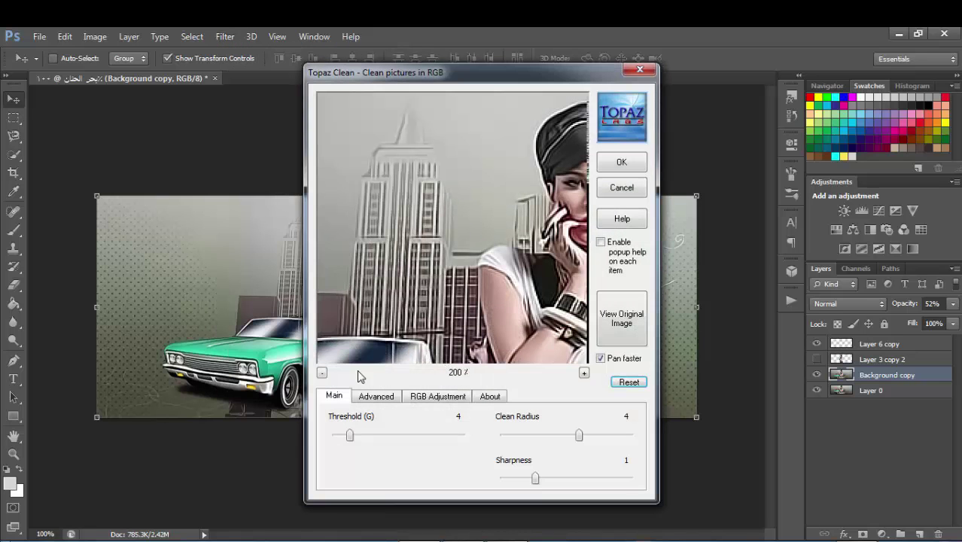
left_click_drag(579, 435, 577, 437)
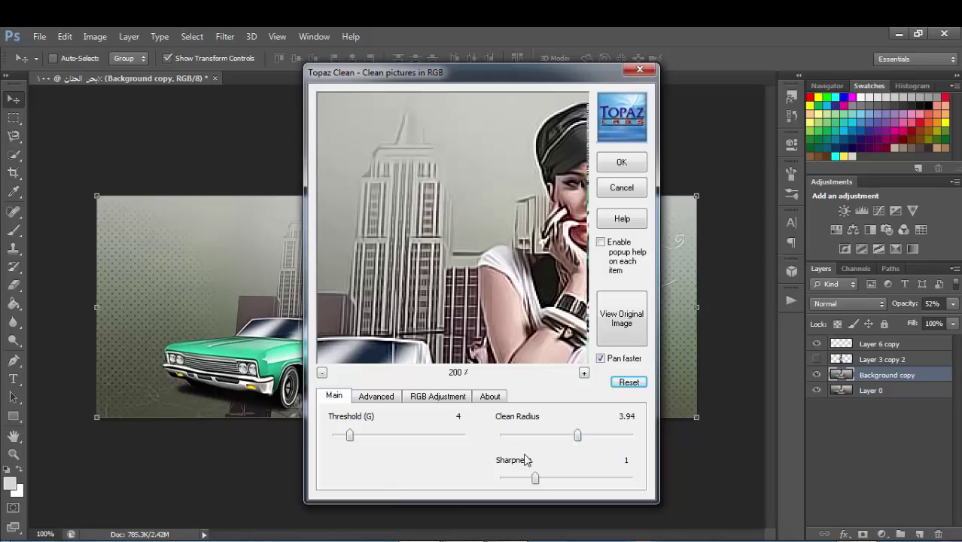
left_click_drag(534, 478, 539, 480)
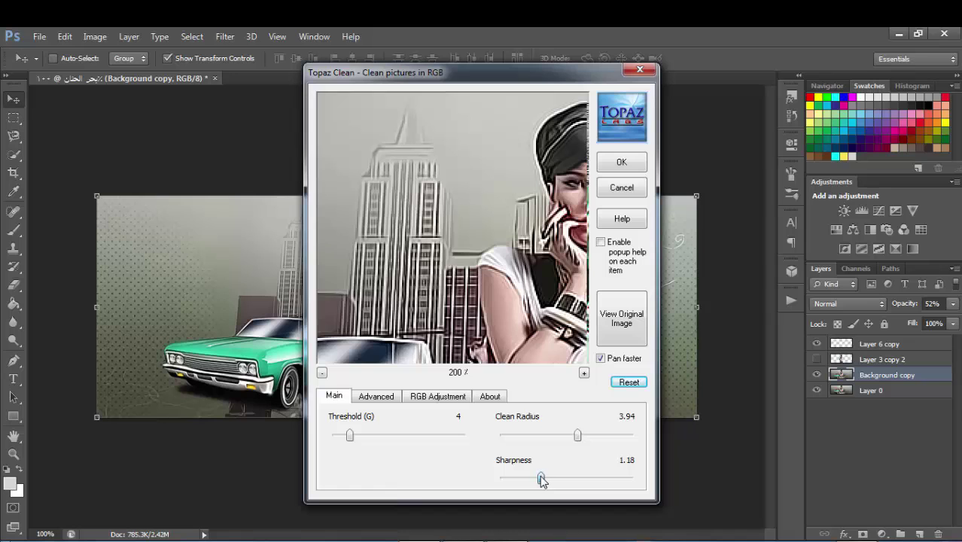
left_click(618, 163)
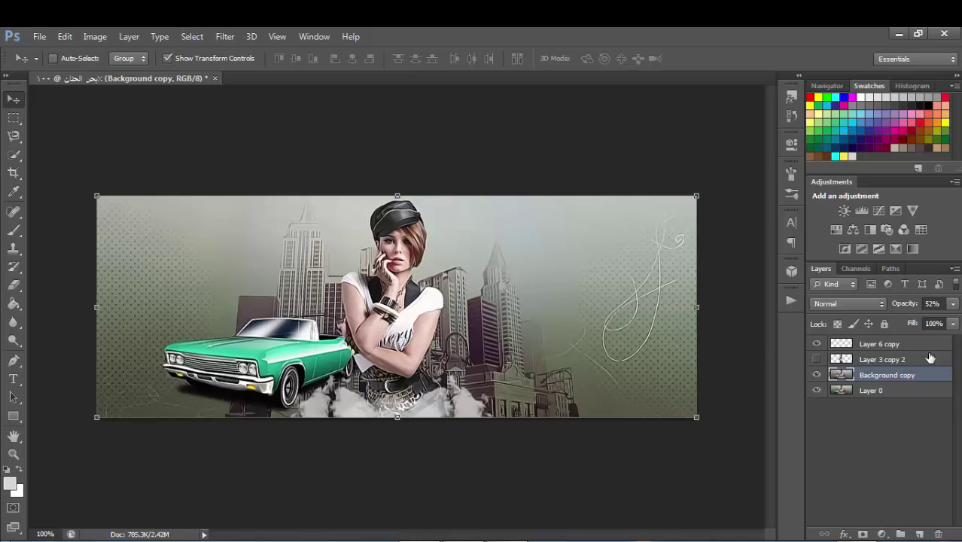
left_click(953, 304)
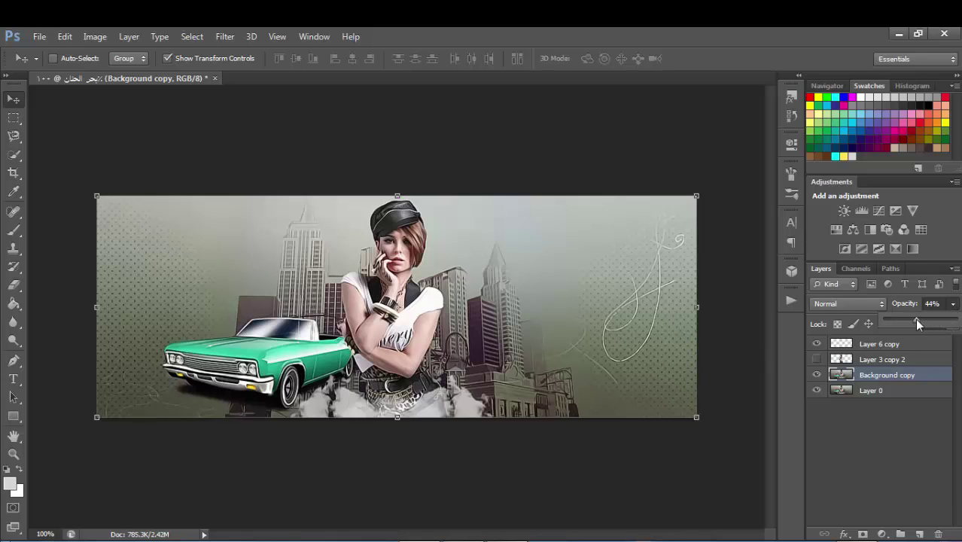
left_click_drag(913, 319, 908, 319)
Play the Blue night action and accept its new group, Selective Color 1, Curves 1 and Soft Light Color Fill 1 layers with the recorded settings.
left_click(791, 300)
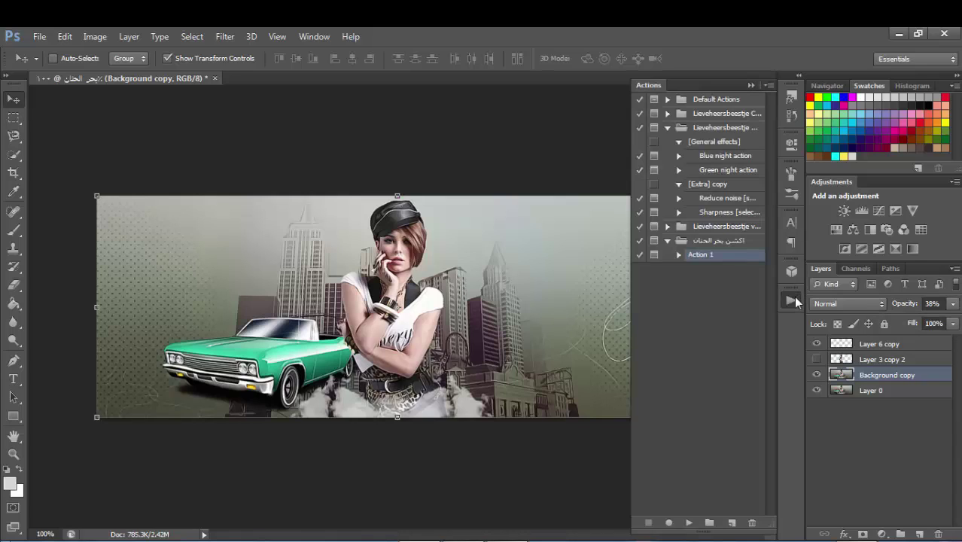
left_click(709, 157)
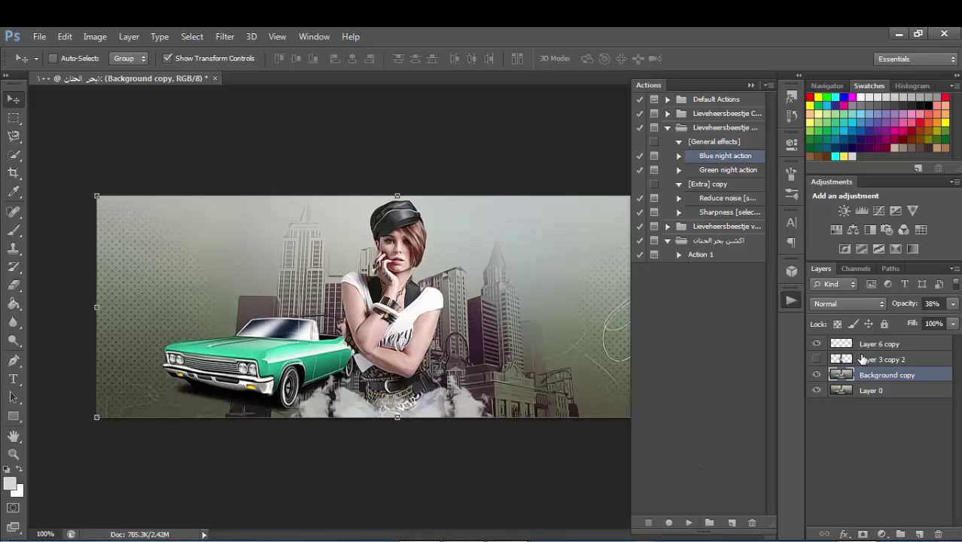
left_click(688, 523)
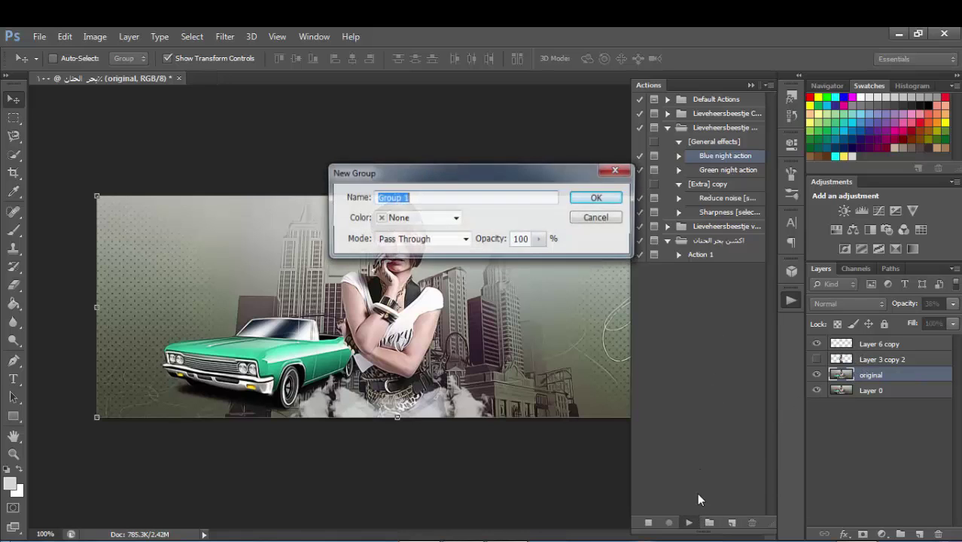
left_click(597, 197)
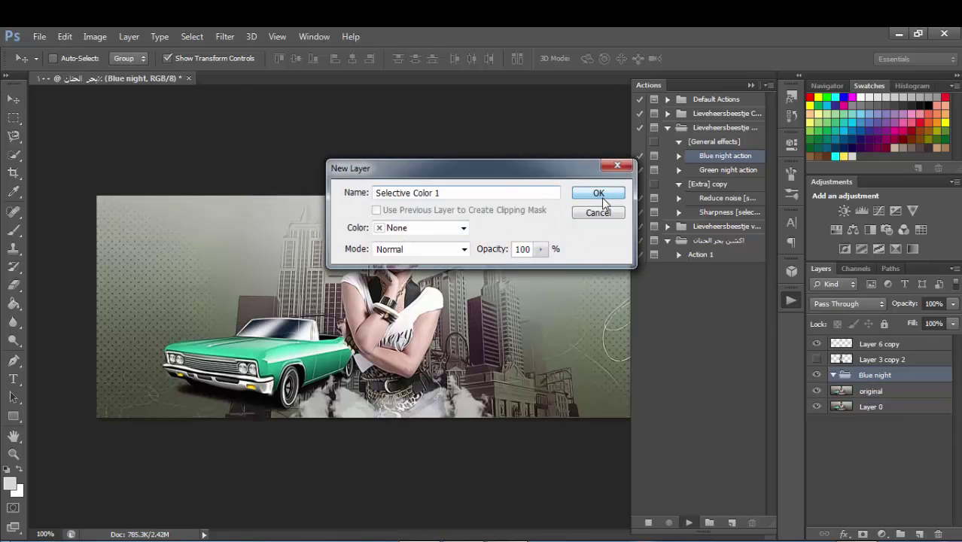
left_click(603, 194)
left_click(593, 193)
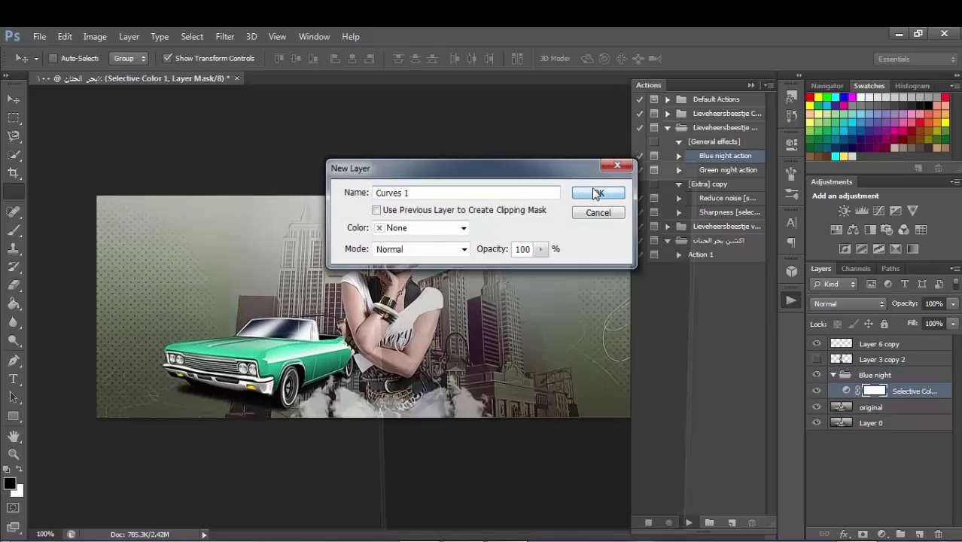
left_click(602, 193)
left_click(649, 191)
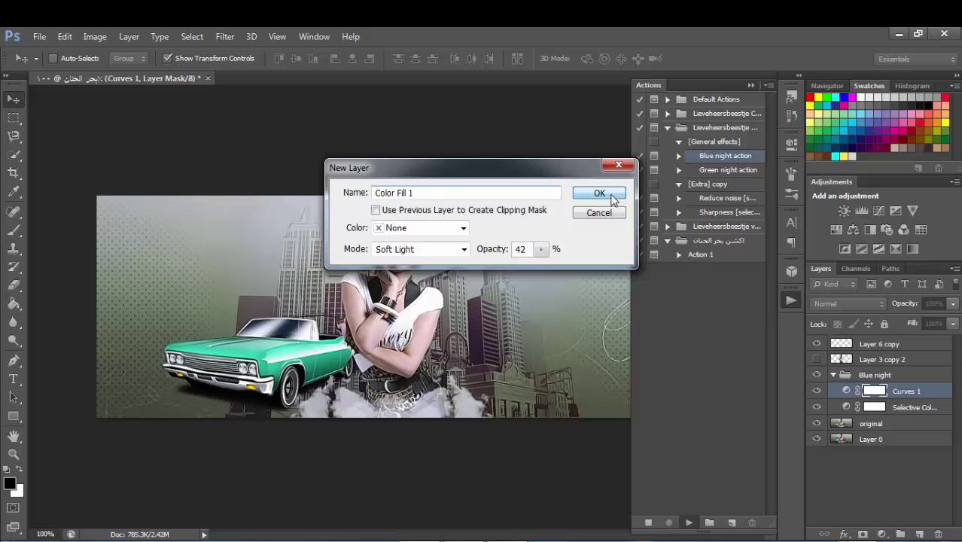
left_click(612, 195)
left_click(614, 188)
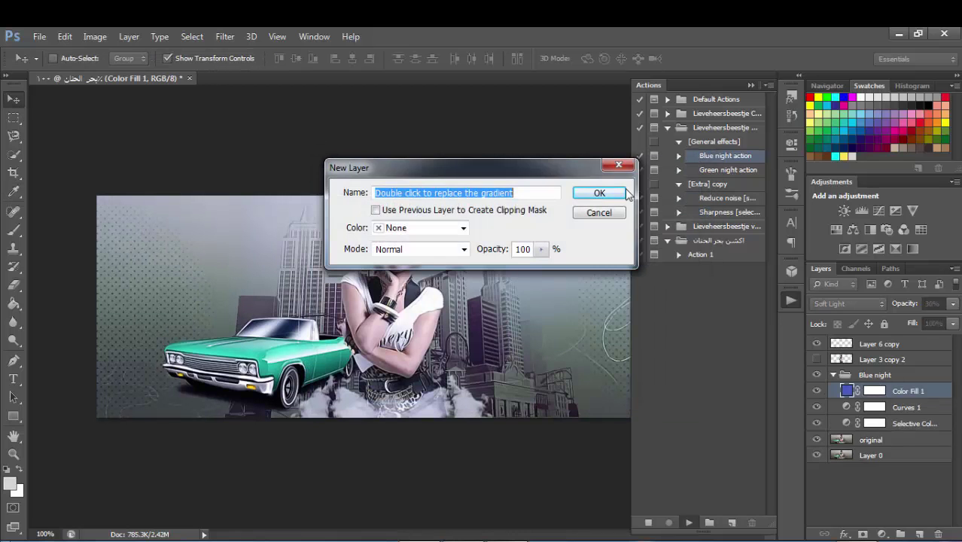
Accept the action's remaining gradient fill, Curves 2, Color Fill 2, Brightness/Contrast 1 and second gradient fill layers with the recorded settings.
left_click(622, 193)
left_click(554, 176)
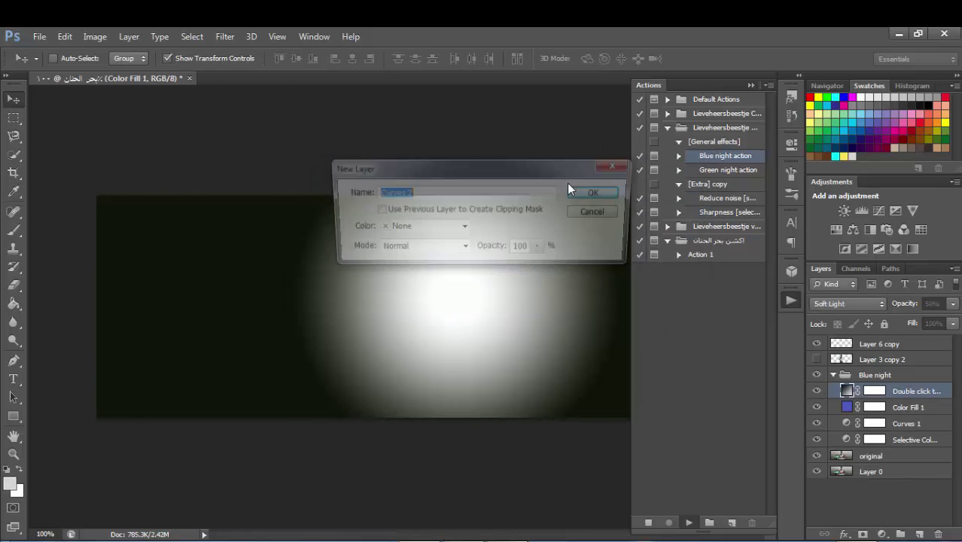
left_click(597, 195)
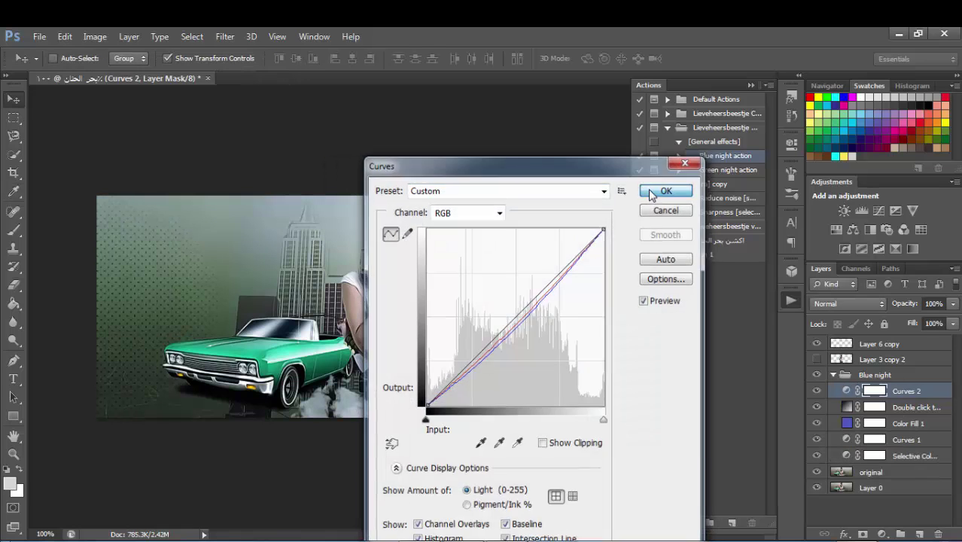
left_click(652, 192)
left_click(595, 194)
left_click(622, 190)
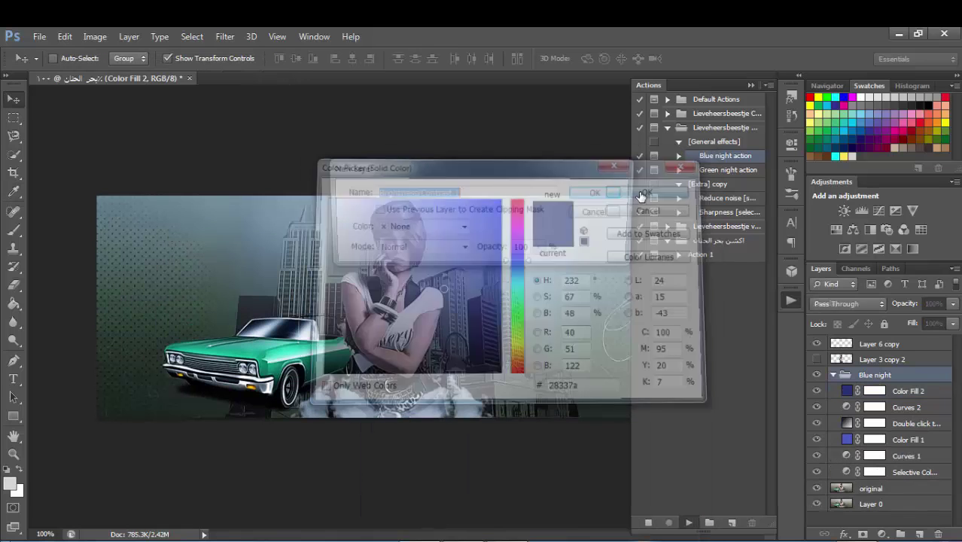
left_click(614, 194)
left_click(577, 188)
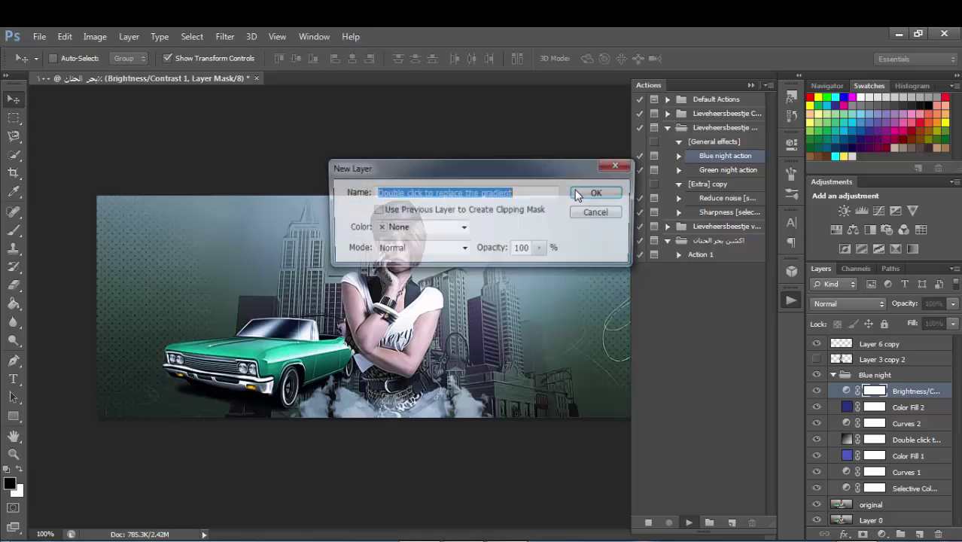
left_click(585, 194)
left_click(573, 181)
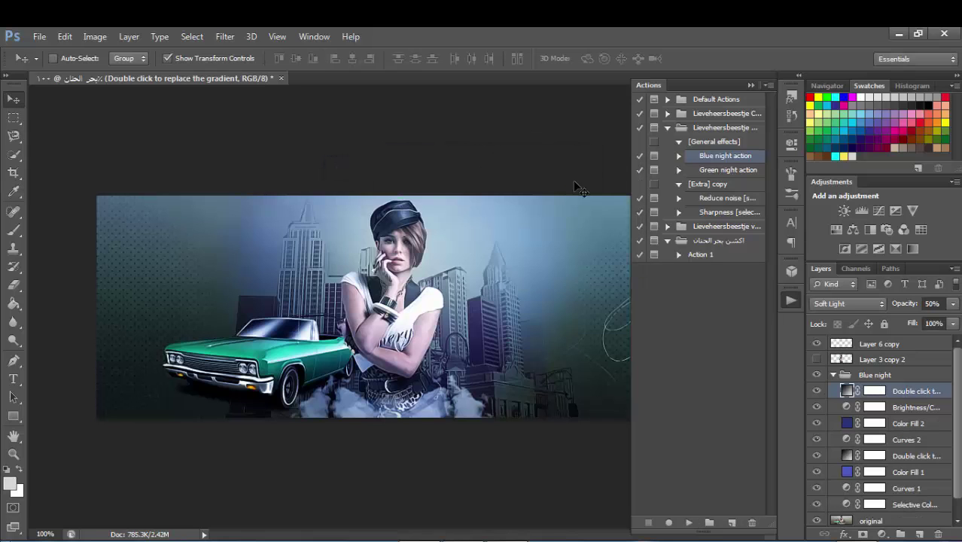
left_click(749, 84)
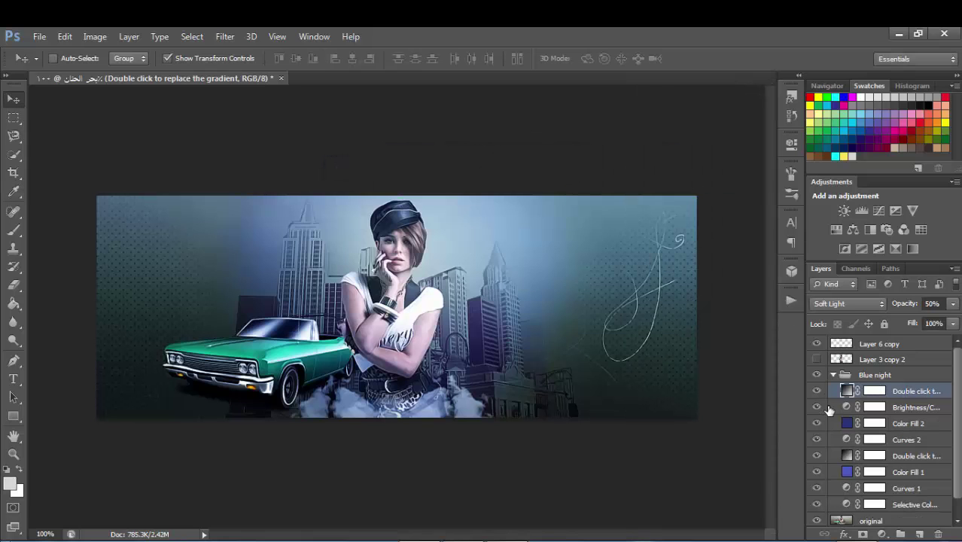
Hide Brightness/Contrast 1, Color Fill 2 and the lower gradient fill in the Blue night group, and compare the image with and without Color Fill 1.
left_click(873, 406)
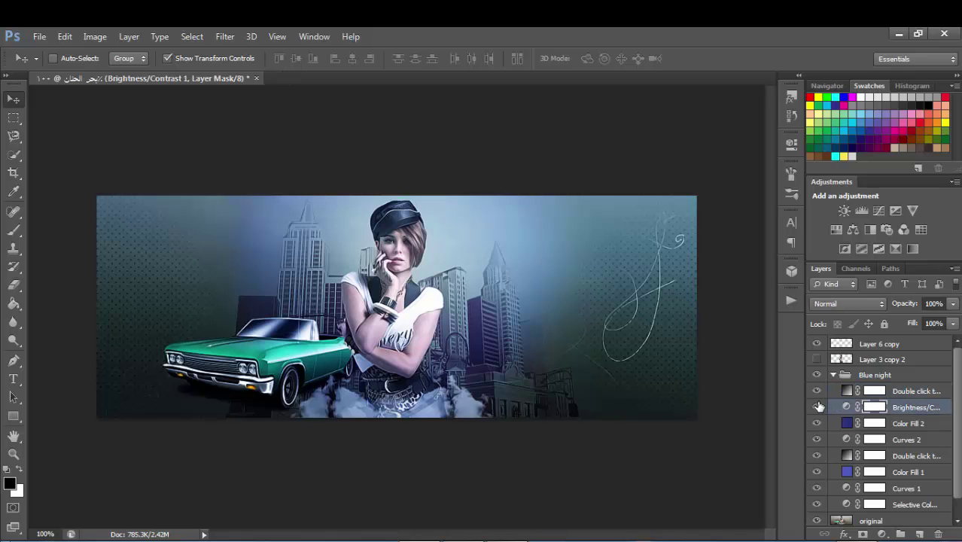
left_click(818, 406)
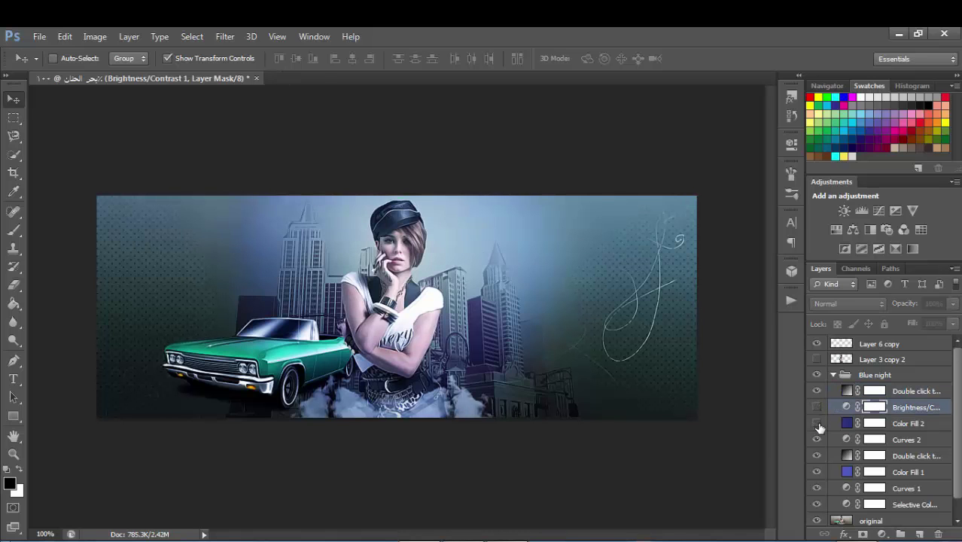
left_click(818, 424)
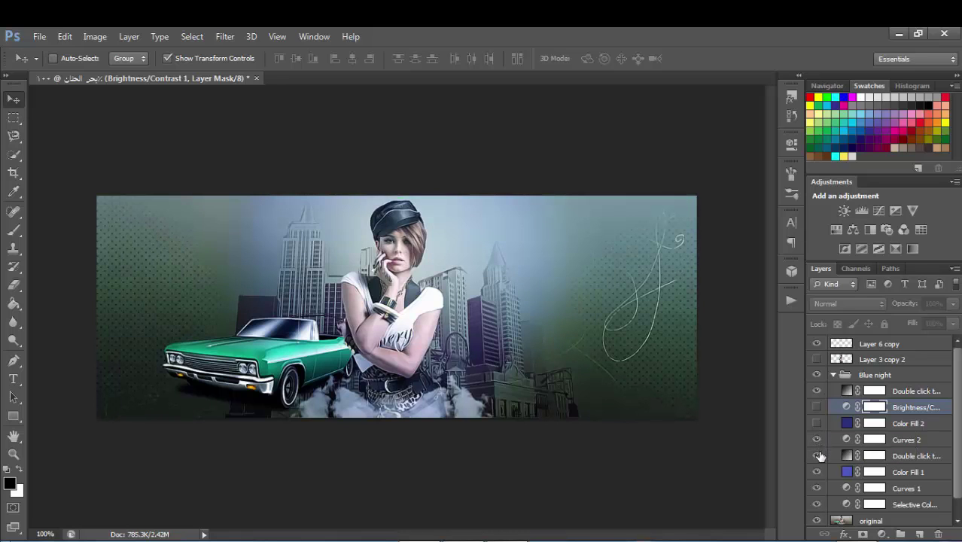
left_click(819, 457)
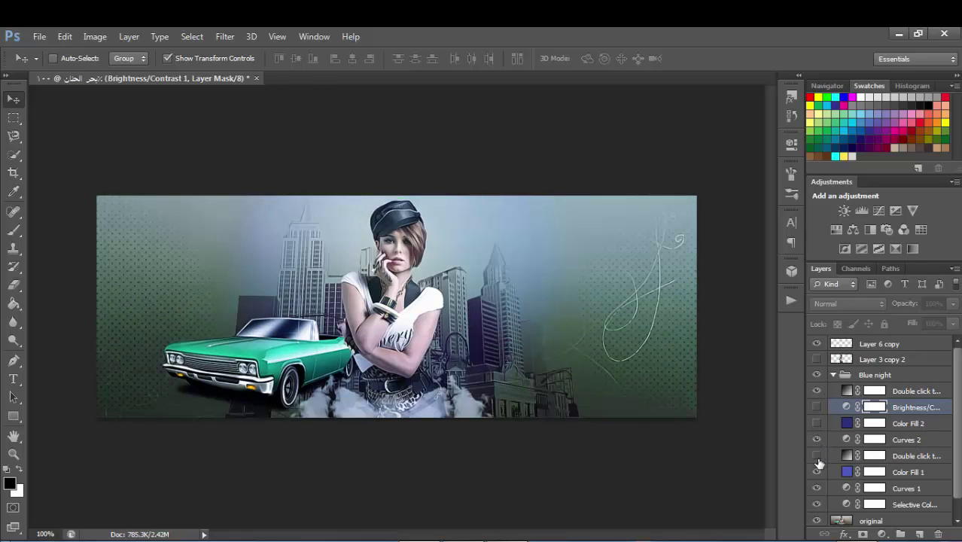
left_click(818, 472)
left_click(817, 472)
left_click(817, 472)
Collapse the Blue night group and set its opacity to 78%.
left_click(833, 375)
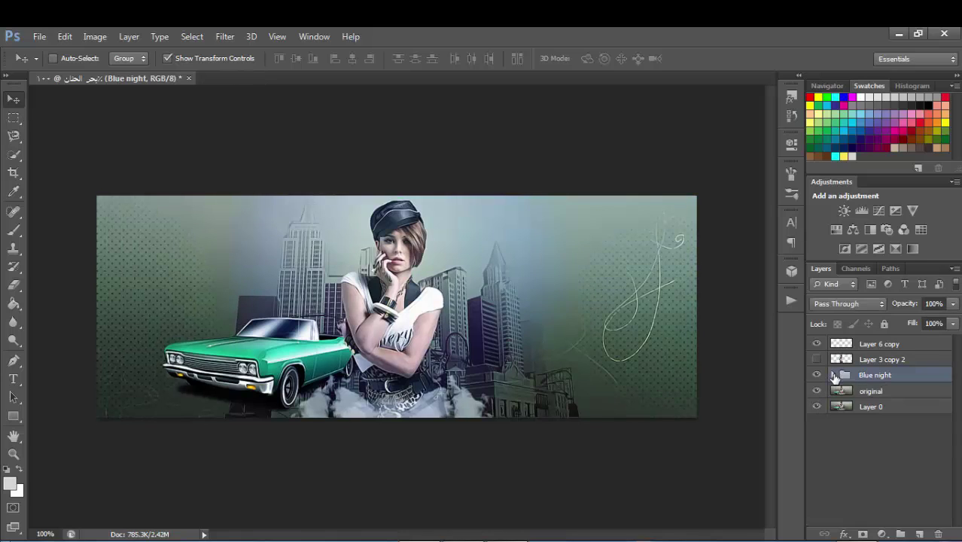
left_click_drag(953, 304, 947, 325)
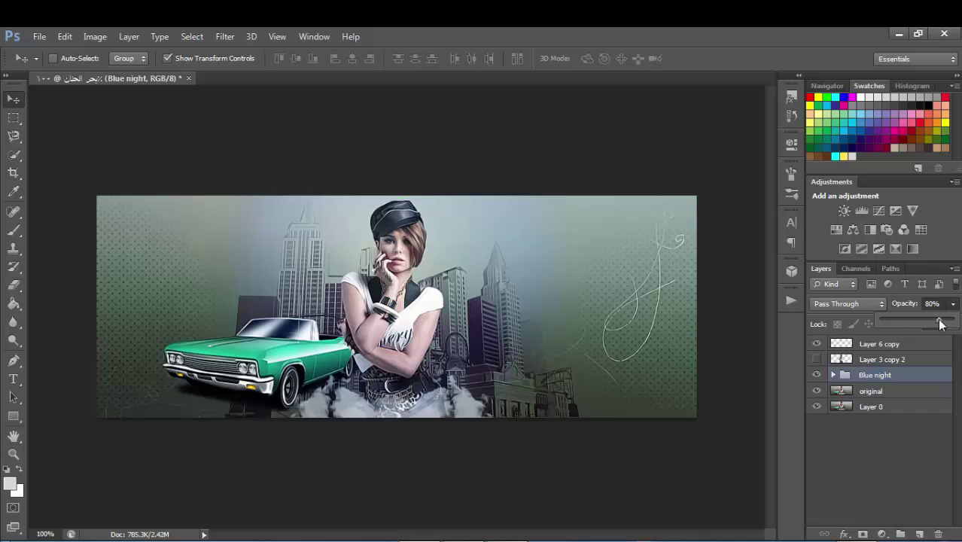
left_click_drag(941, 324, 939, 324)
Add a Levels adjustment above Blue night with RGB black input 3 and midtone 1.02, and Red midtone 0.90 and white input 252.
left_click(858, 216)
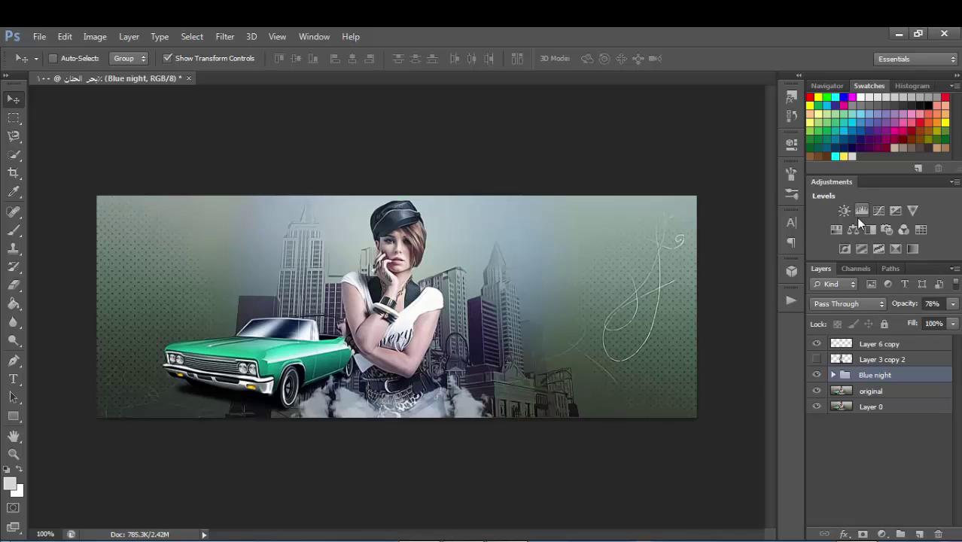
left_click_drag(607, 277, 606, 280)
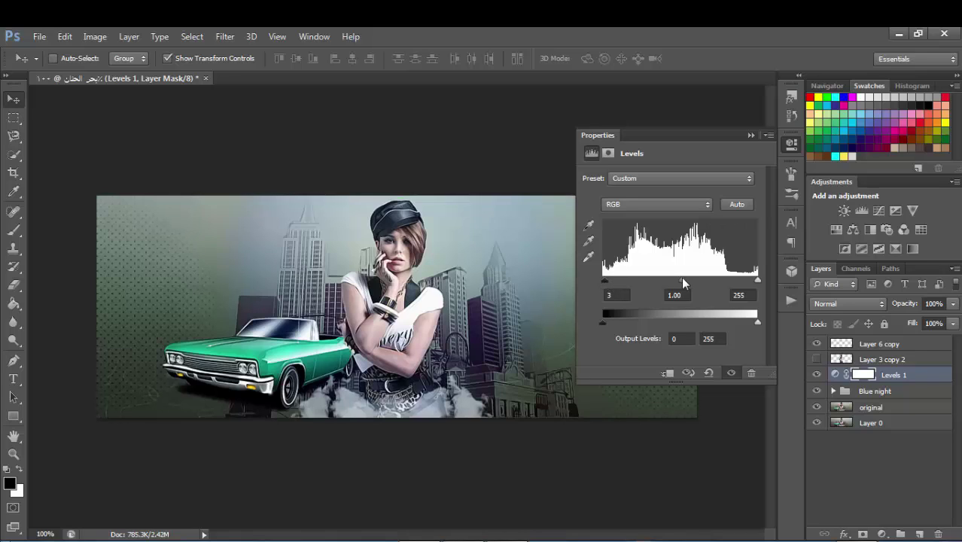
left_click(669, 207)
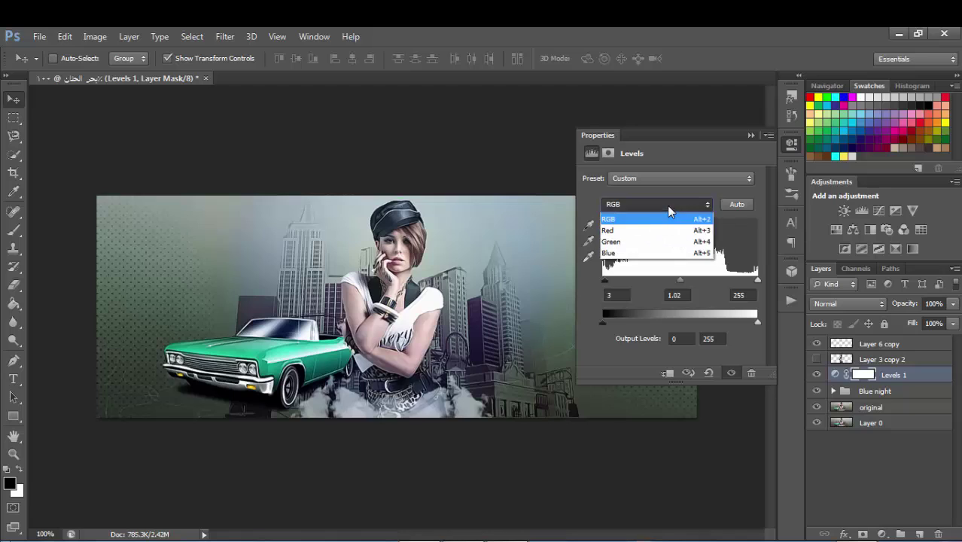
left_click(665, 223)
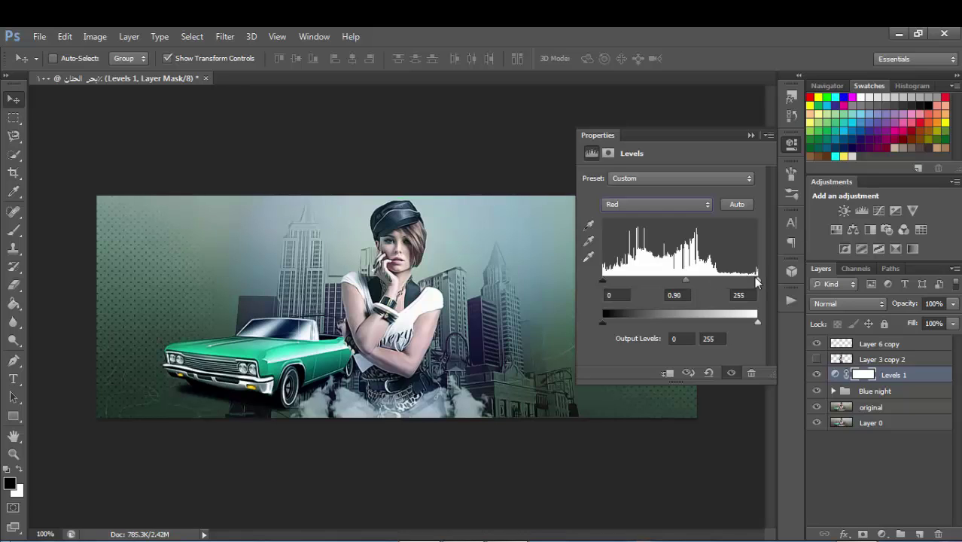
Raise the black input level slightly in the Green and Blue channels of the Levels 1 adjustment.
left_click(694, 208)
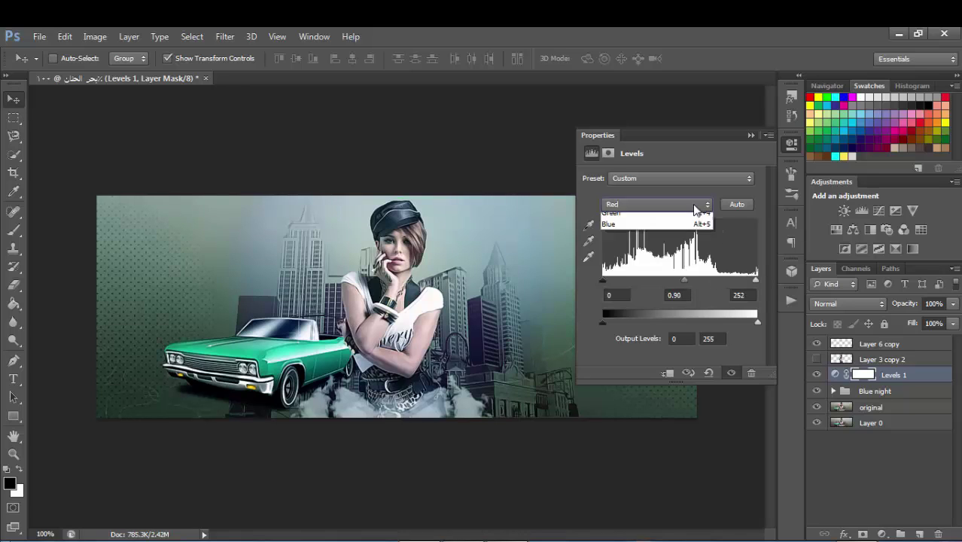
left_click(670, 236)
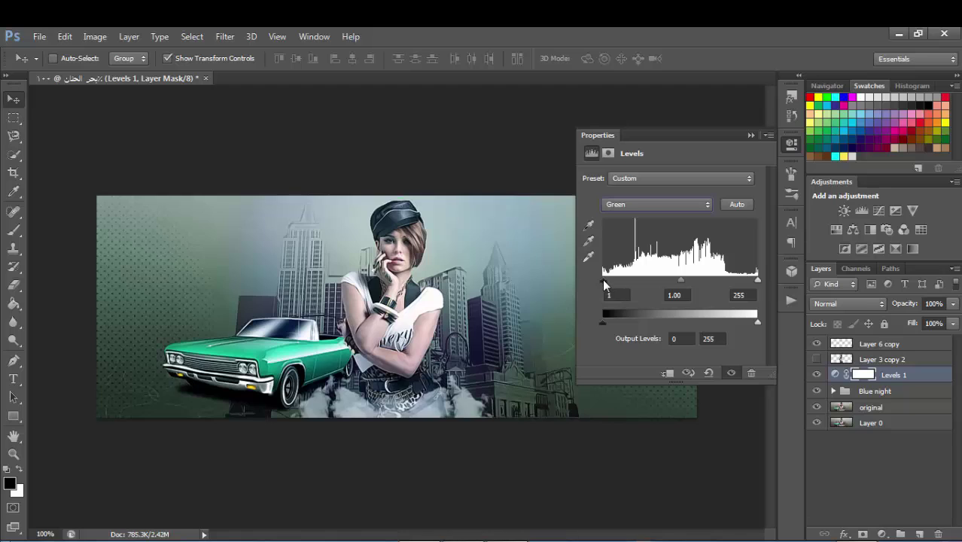
left_click_drag(603, 280, 608, 281)
left_click(704, 205)
left_click(659, 249)
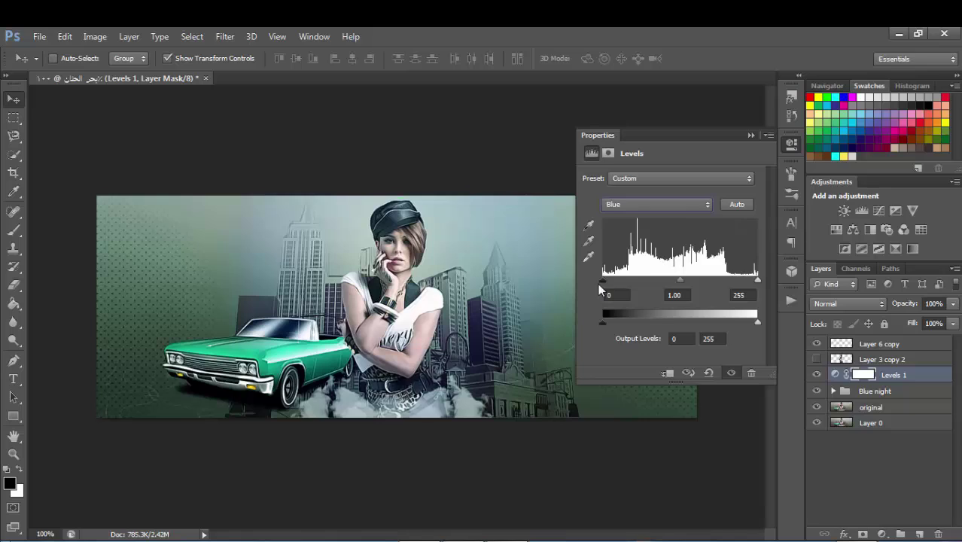
left_click_drag(599, 284, 606, 284)
left_click(751, 135)
Show Layer 3 copy 2 and lower its opacity to 23%.
left_click(816, 360)
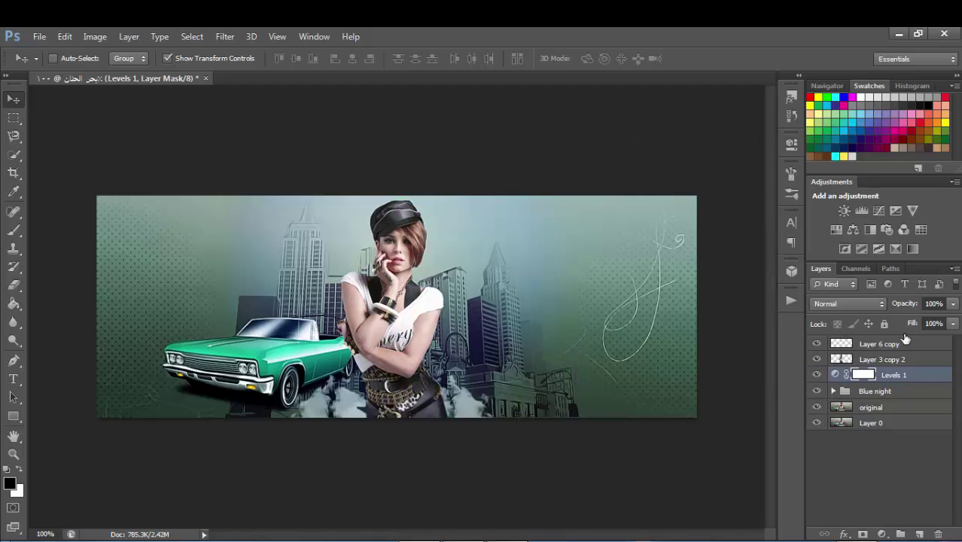
left_click(954, 305)
left_click_drag(953, 324, 904, 324)
left_click(924, 360)
left_click(952, 303)
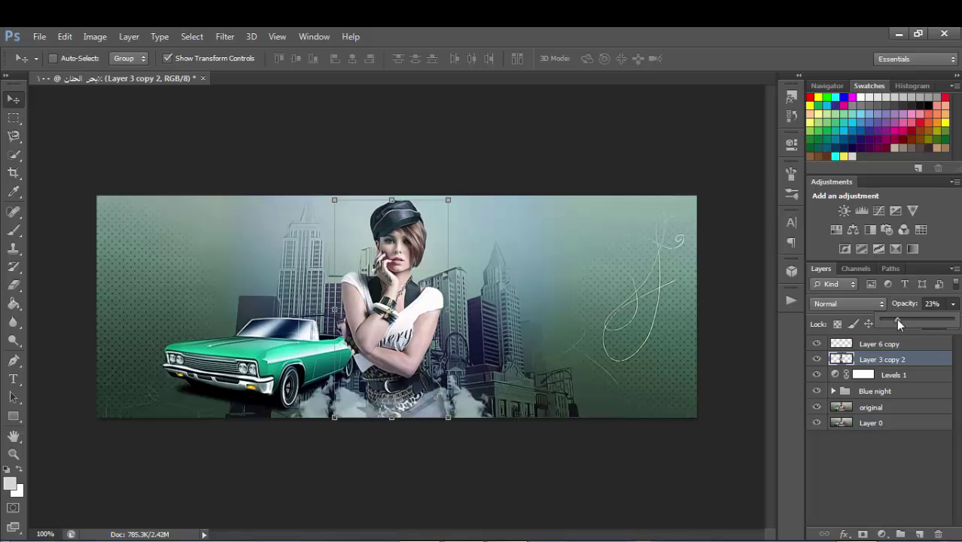
Soften the clouds at the woman's waist on Layer 3 copy 2 with a 72 px Eraser at 33% hardness and 11% flow.
left_click(13, 285)
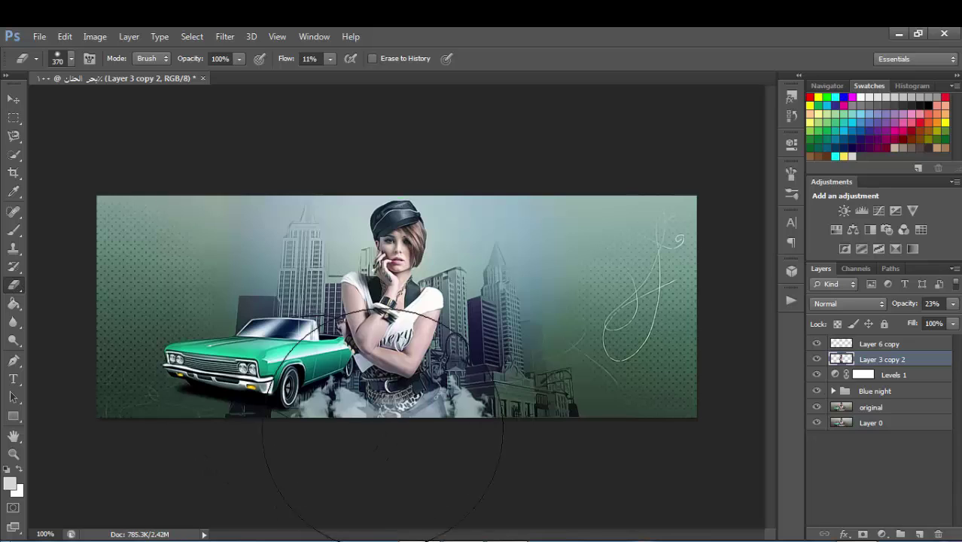
right_click(451, 281)
left_click(508, 311)
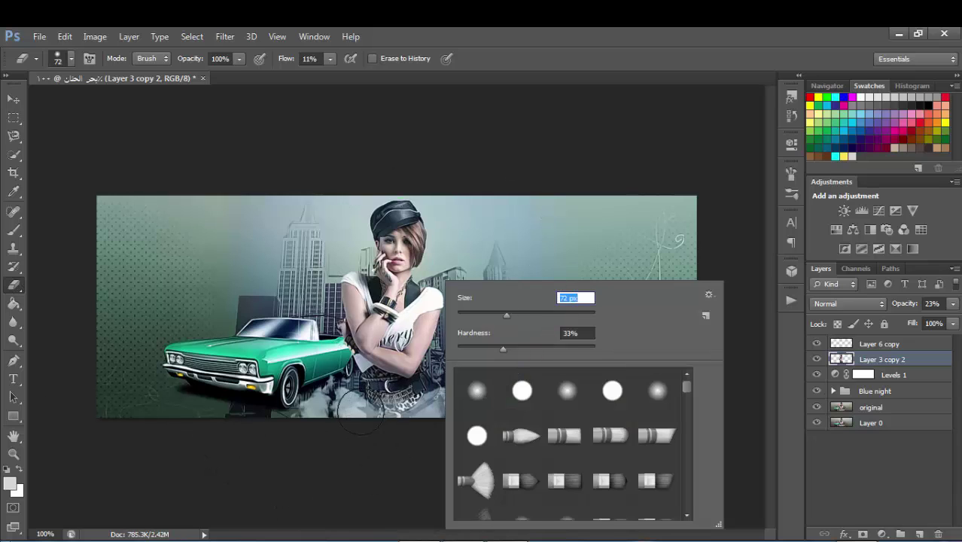
left_click(366, 406)
mouse_move(371, 405)
left_mouse_down()
mouse_move(453, 400)
mouse_move(345, 409)
mouse_move(468, 409)
mouse_move(346, 414)
mouse_move(468, 412)
mouse_move(342, 409)
mouse_move(473, 407)
mouse_move(359, 396)
mouse_move(475, 406)
mouse_move(369, 405)
mouse_move(473, 407)
mouse_move(384, 407)
left_mouse_up()
left_click(14, 99)
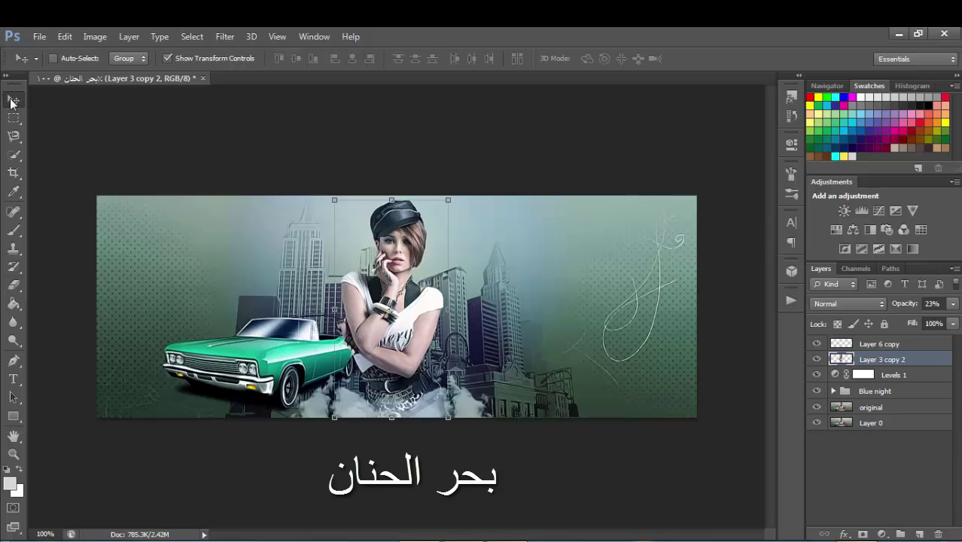
Add the yellow Arabic text "سيمضي" in Al-Mujahed Free over the swirl ornament beside the skyline.
left_click(13, 380)
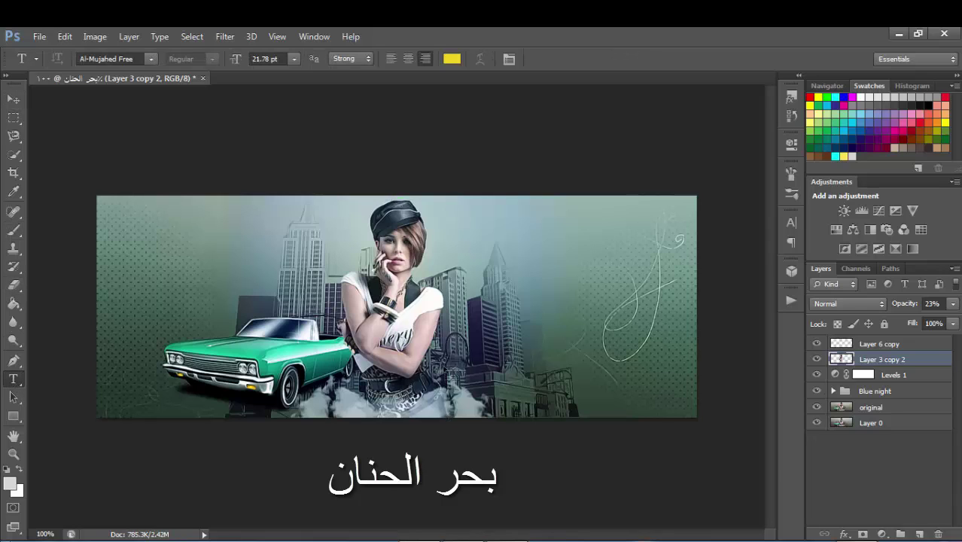
left_click(660, 280)
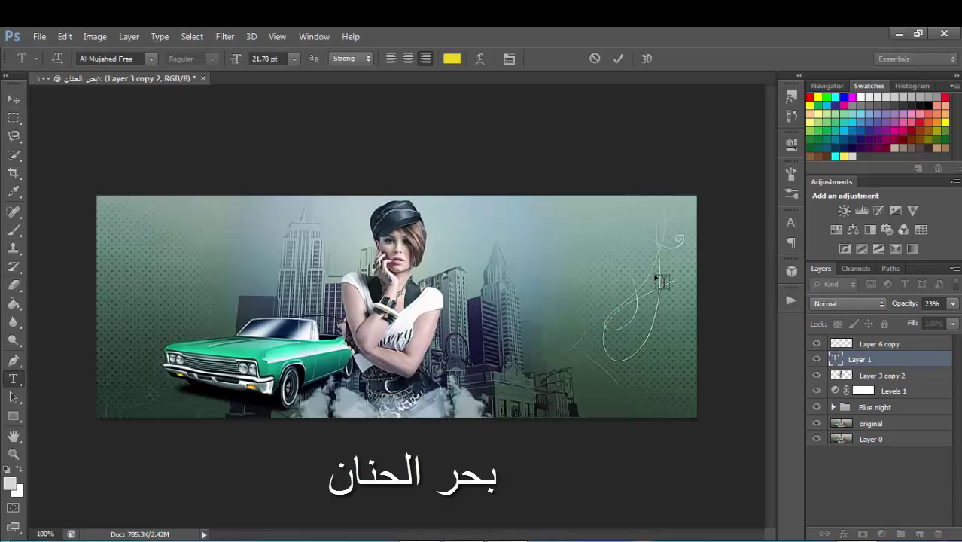
type("سيمضي")
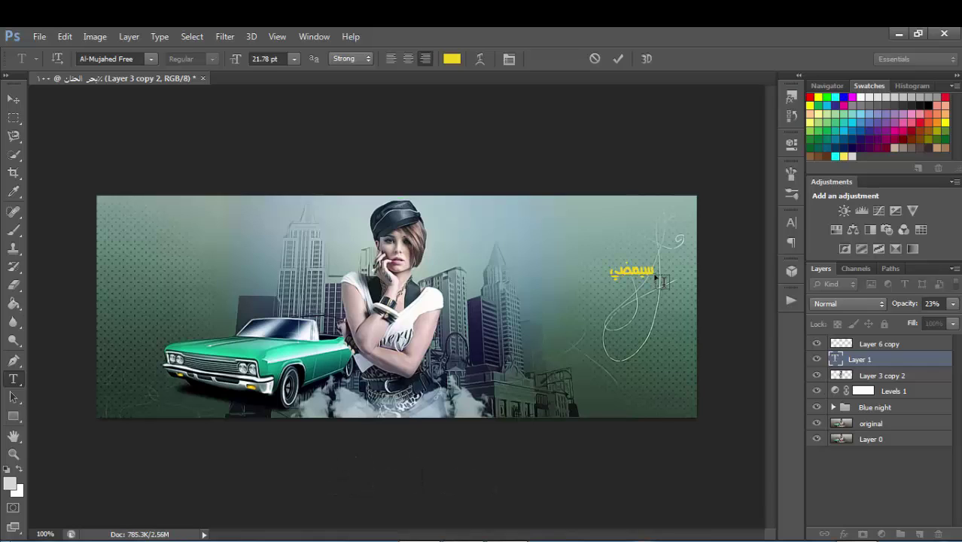
Enlarge the text "سيمضي" to 98 pt and shift it slightly down and to the right.
key("ctrl+a")
key("ctrl+a")
left_click(293, 62)
left_click(285, 237)
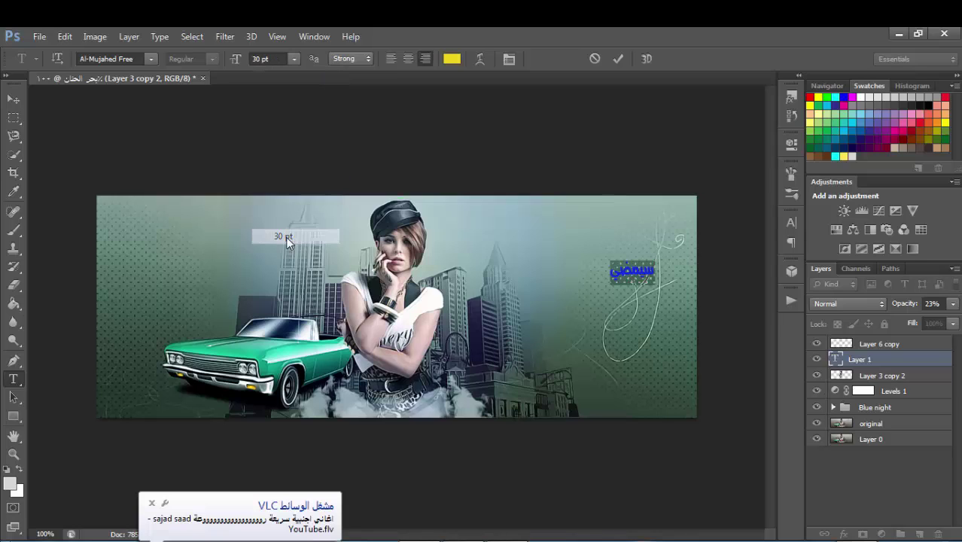
double_click(258, 58)
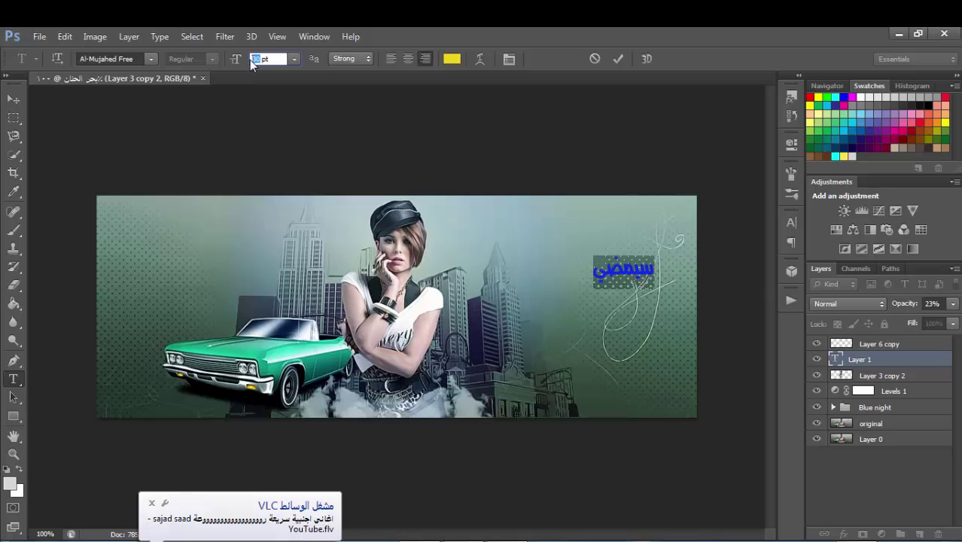
type("125")
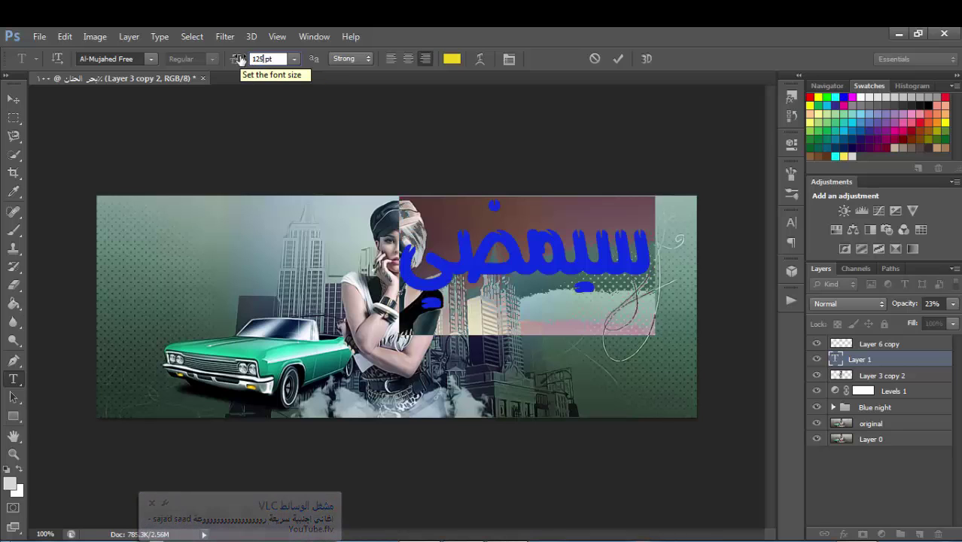
left_click_drag(239, 60, 221, 58)
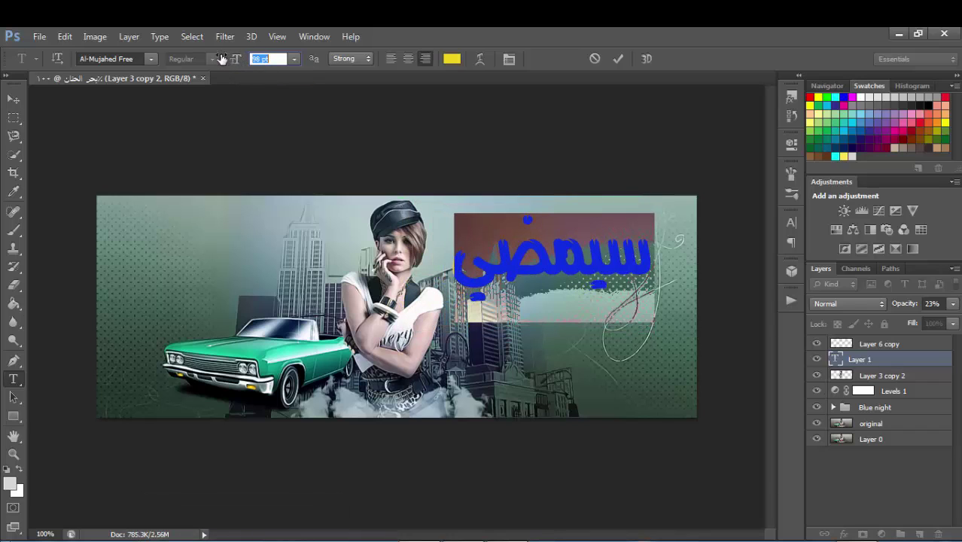
left_click_drag(557, 360, 582, 376)
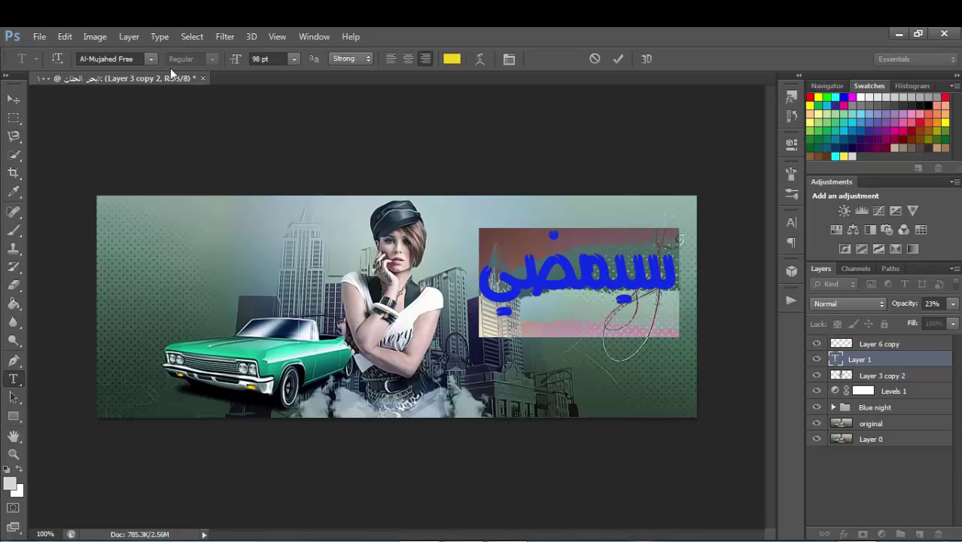
Change the font of "سيمضي" to FS_Bold and set its size to 115 pt.
left_click(151, 60)
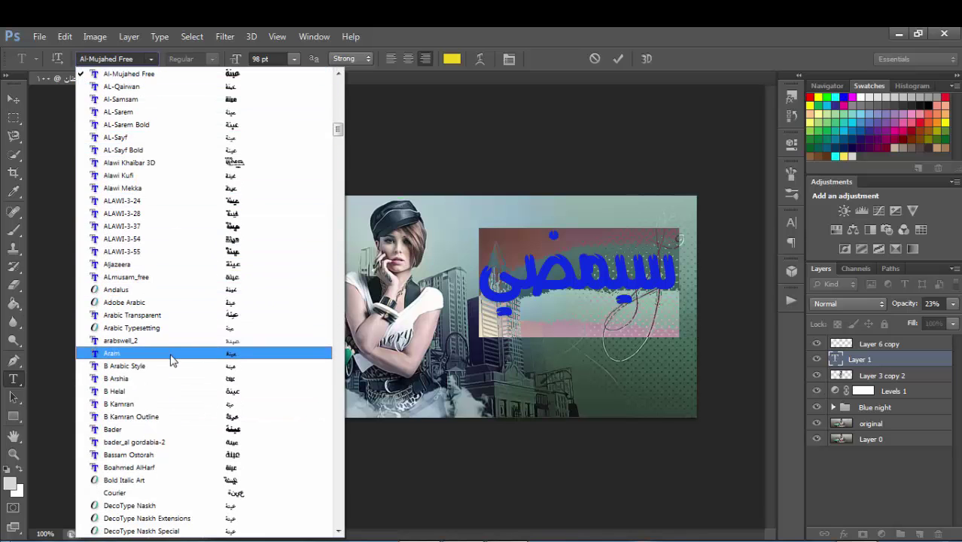
scroll(171, 360, "down", 2)
scroll(169, 347, "down", 7)
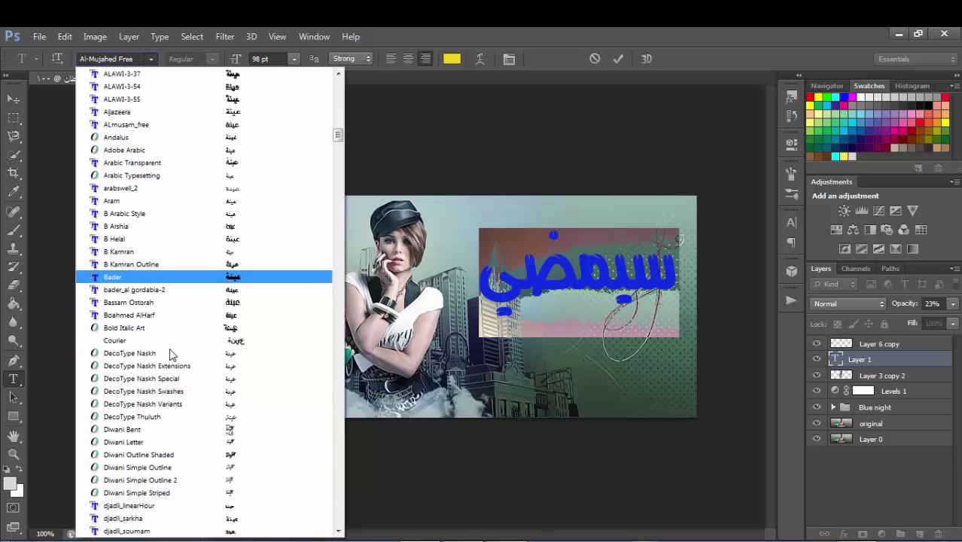
scroll(170, 348, "down", 3)
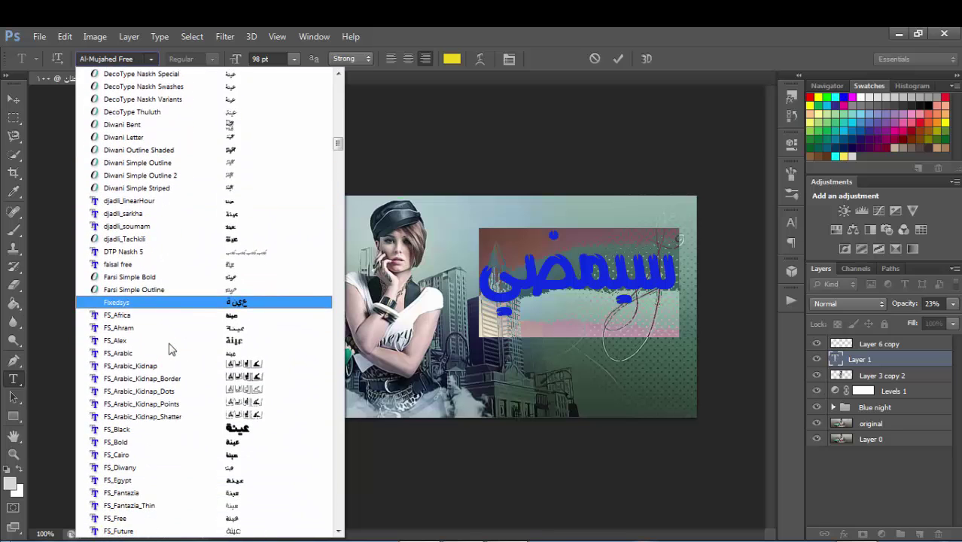
scroll(169, 348, "down", 1)
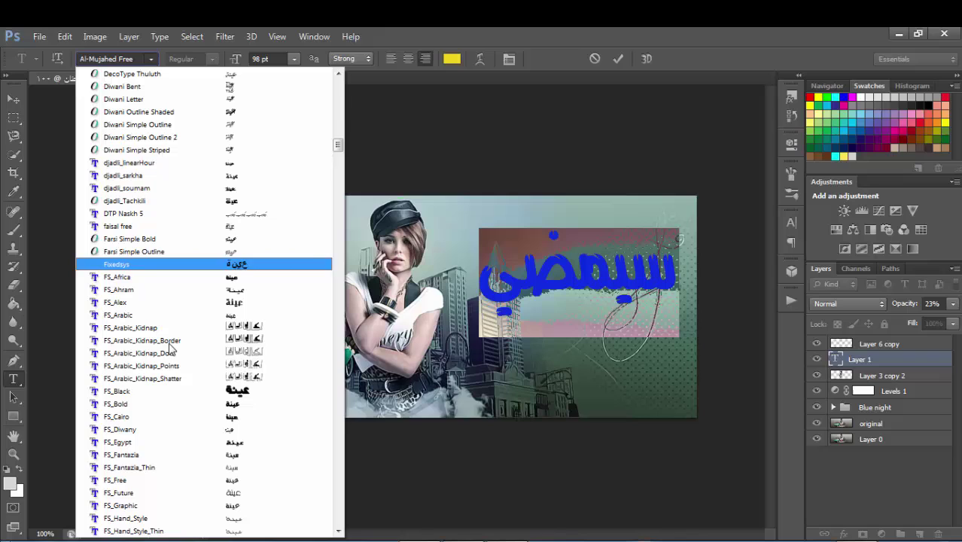
left_click(145, 404)
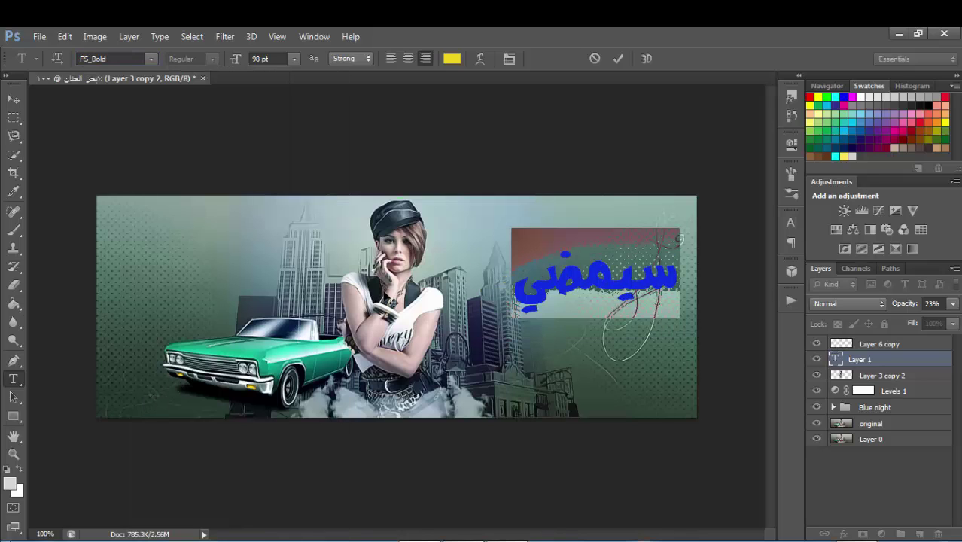
left_click_drag(237, 67, 249, 67)
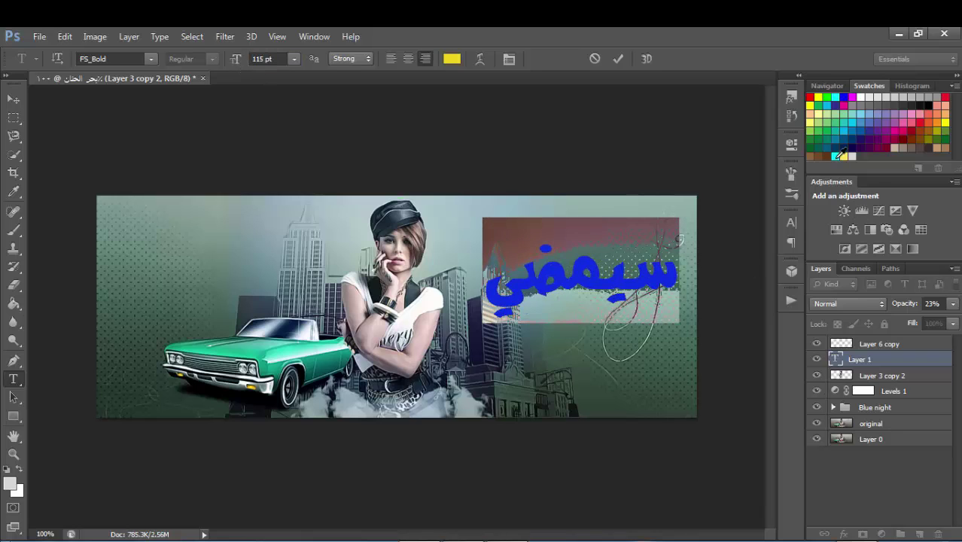
Recolour the text "سيمضي" with the cyan swatch and commit the text edit.
left_click(837, 156)
left_click(606, 275)
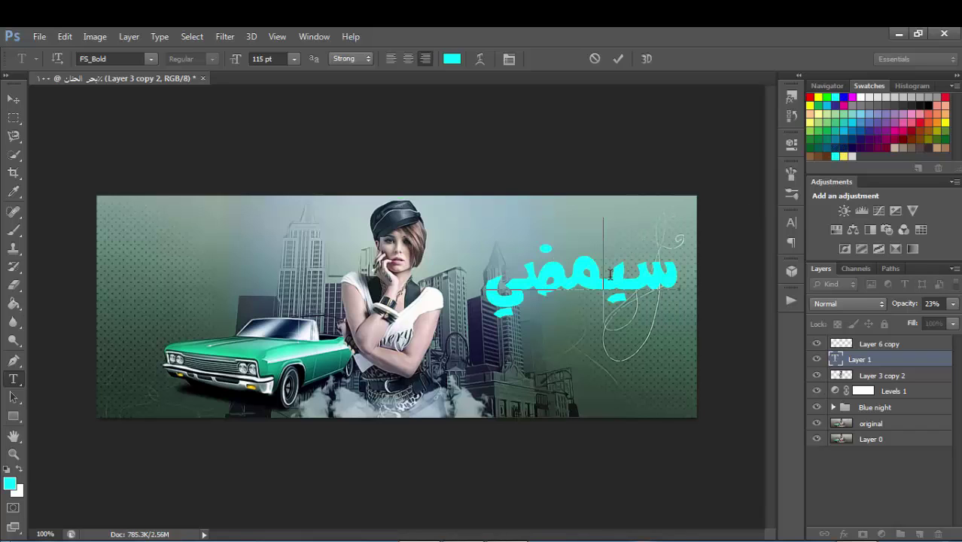
left_click(12, 101)
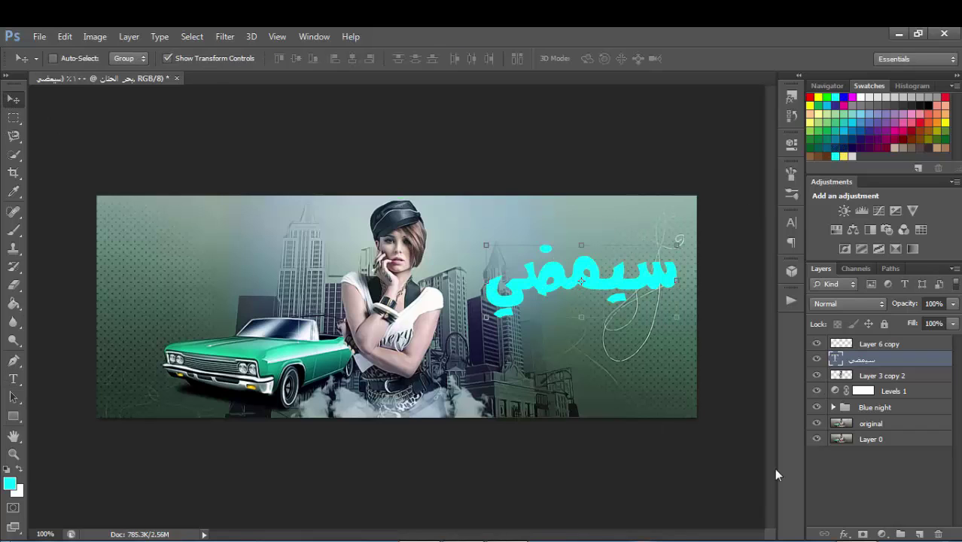
Add a Drop Shadow to the text with opacity 100%, distance 3 px, spread 100% and size 3 px.
left_click(843, 534)
left_click(864, 520)
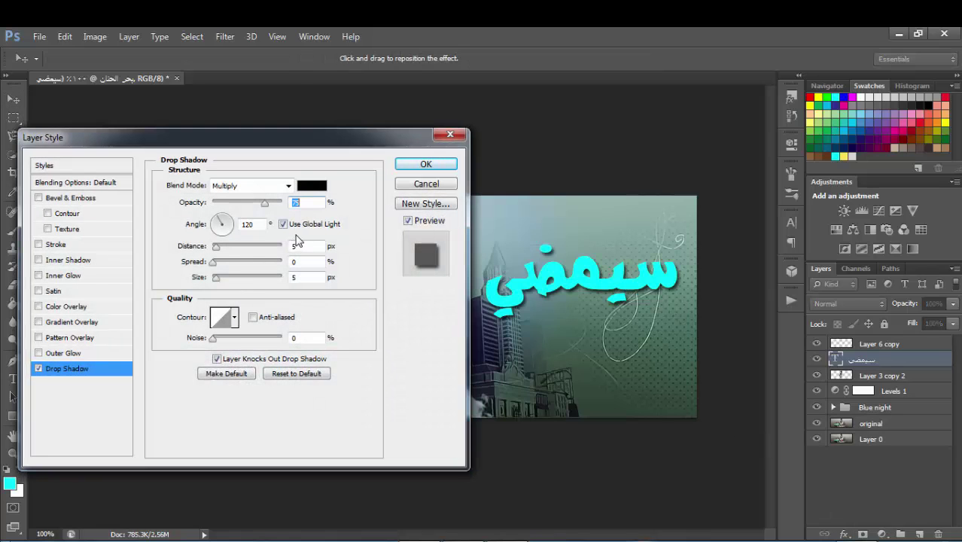
left_click_drag(266, 203, 287, 206)
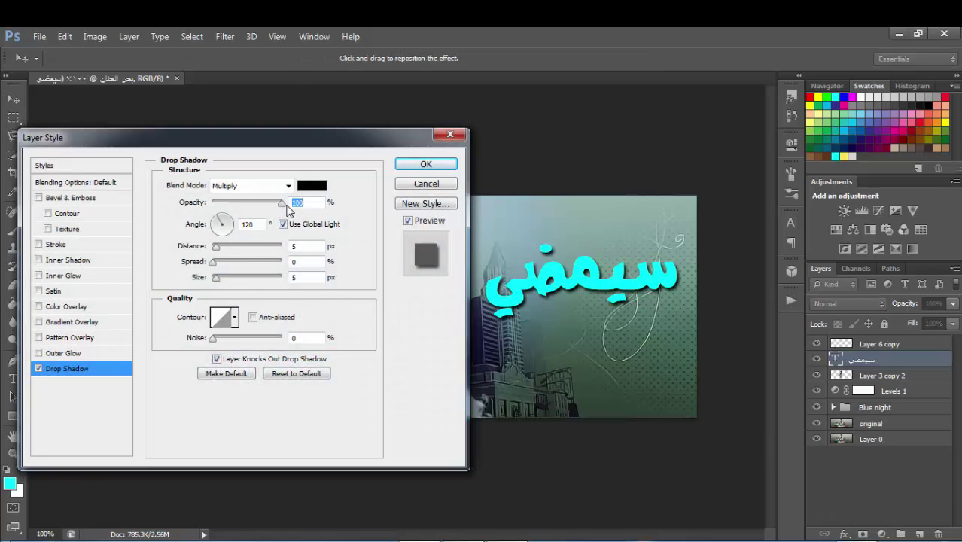
left_click_drag(212, 261, 298, 263)
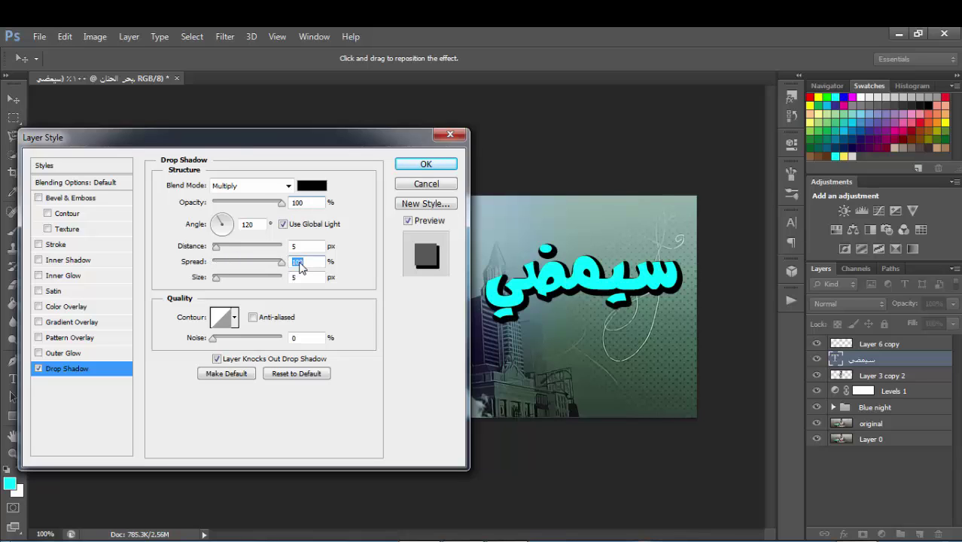
left_click(296, 246)
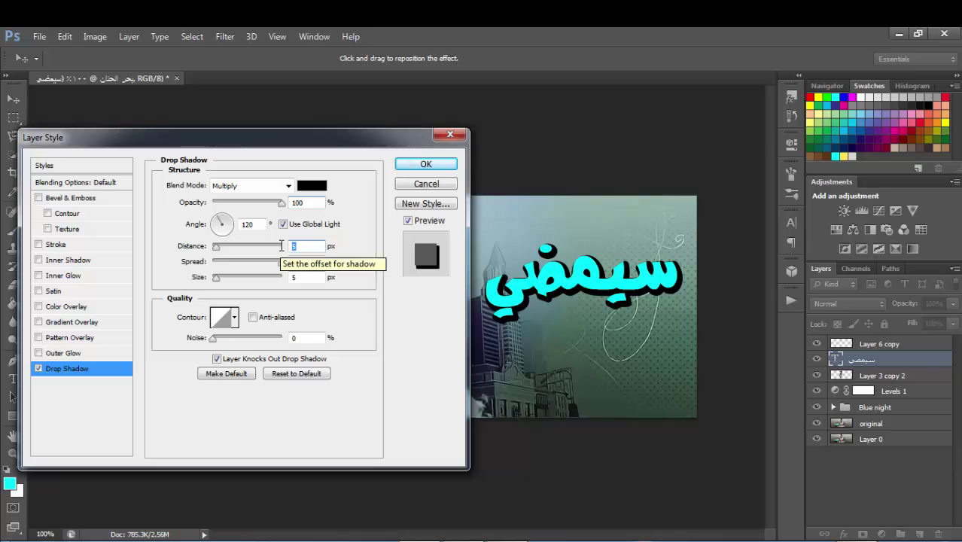
type("3")
left_click(293, 277)
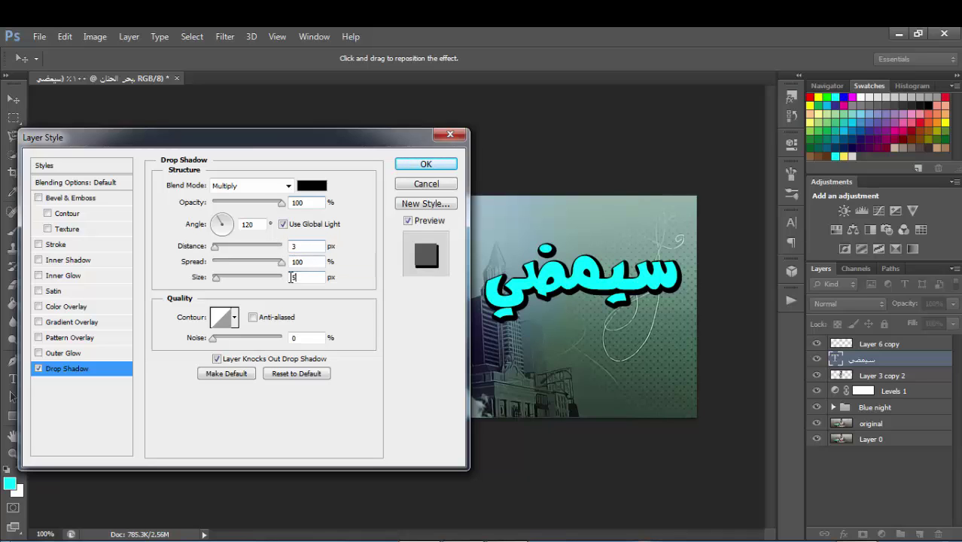
type("3")
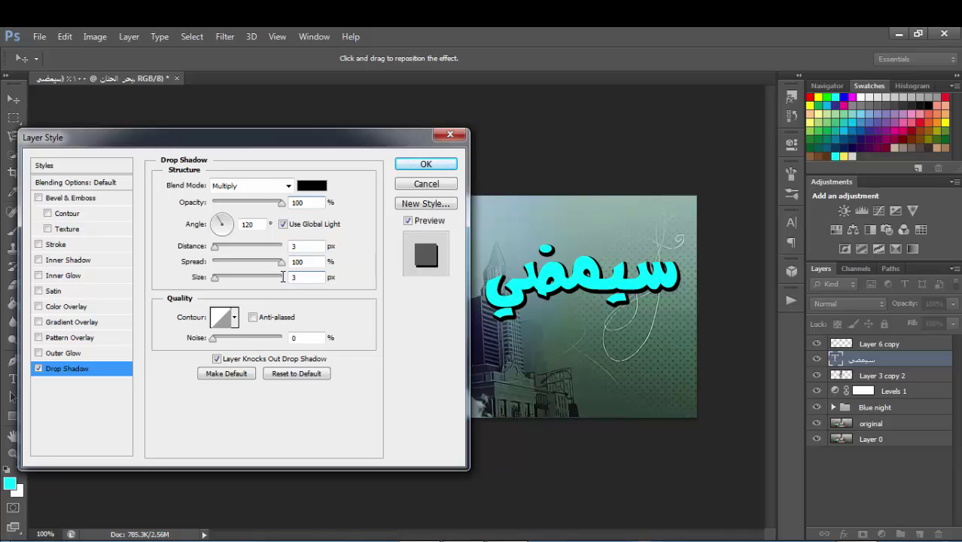
left_click(427, 164)
Add a black 2 px outside Stroke to the text layer.
left_click(844, 533)
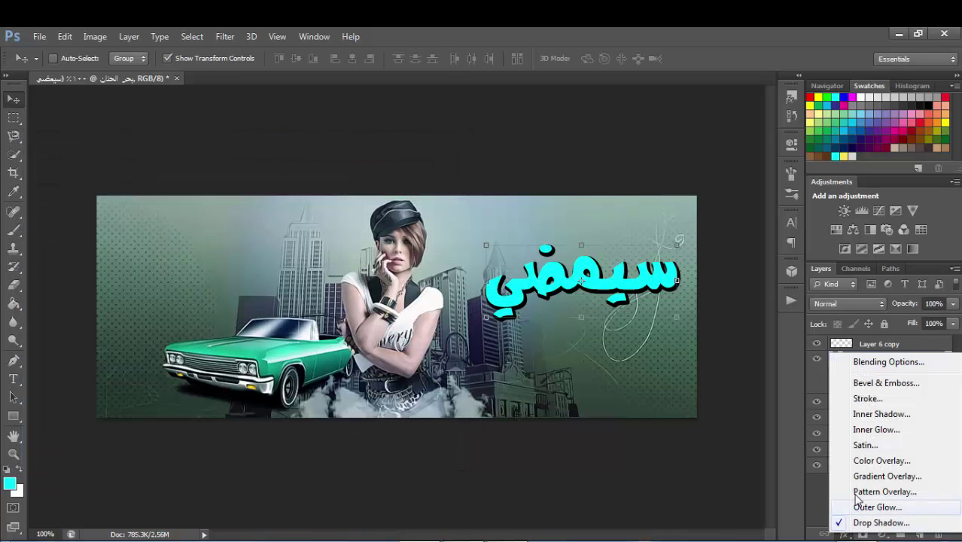
left_click(873, 396)
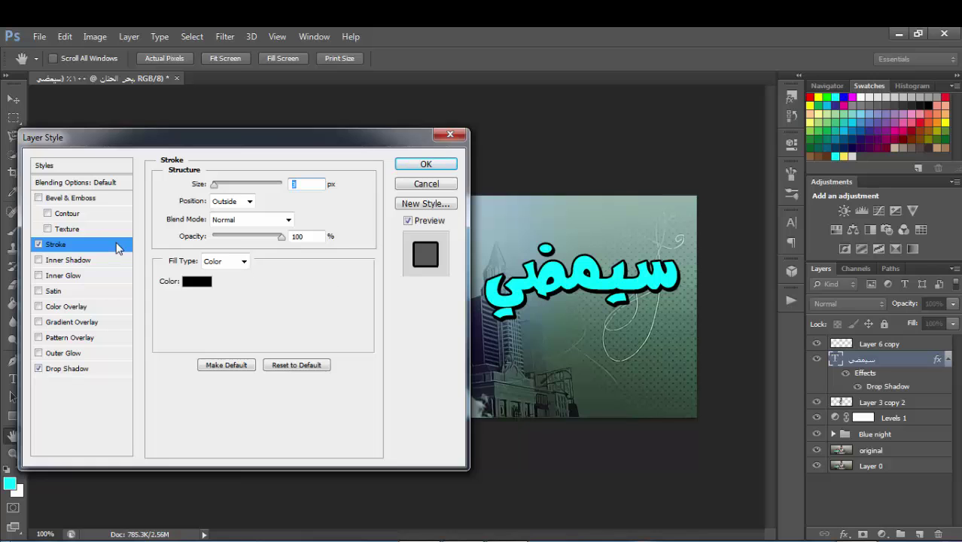
type("2")
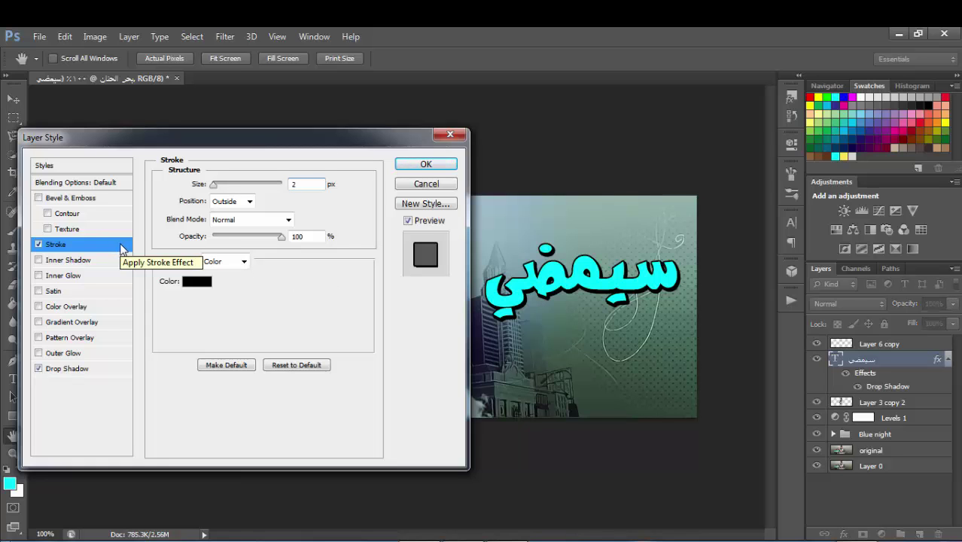
left_click(424, 164)
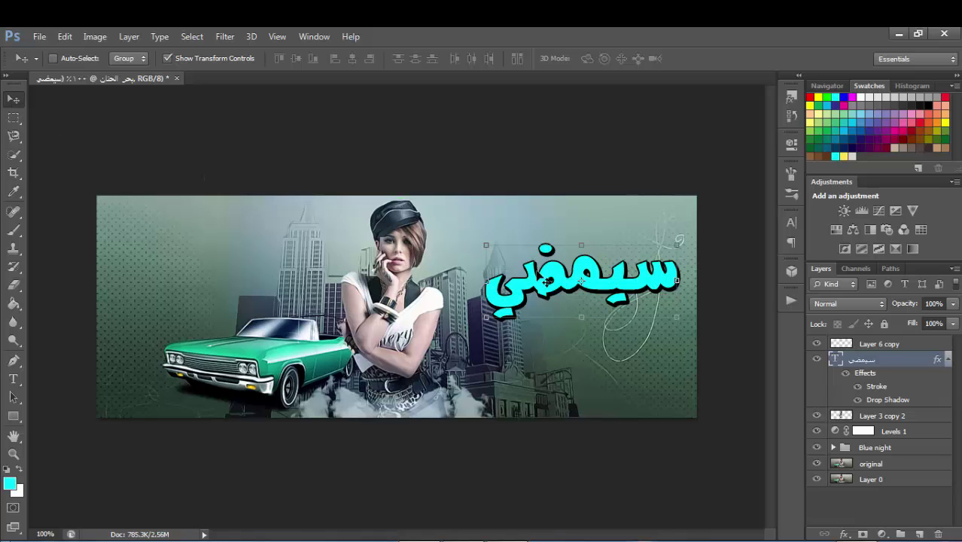
Hide the transform controls and move the text "سيمضي" slightly up and to the right.
left_click(166, 57)
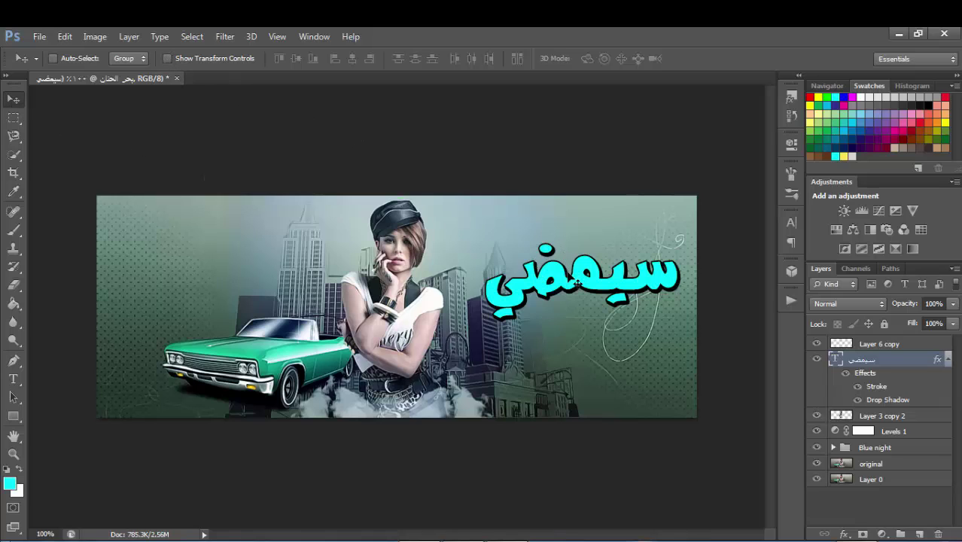
left_click_drag(574, 283, 580, 275)
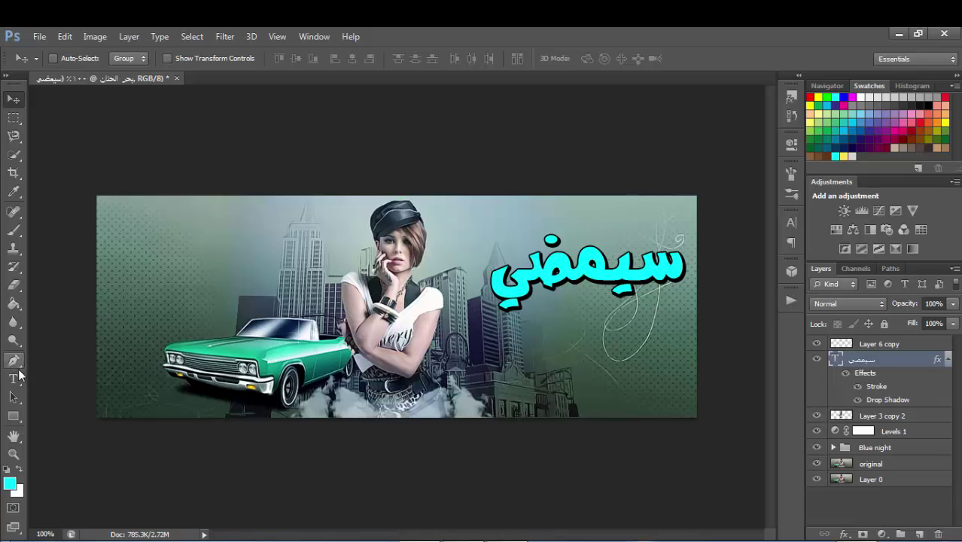
Try setting the text size to 30 pt and adding a second text line "كل شيء ولن تقف" below "سيمضي".
left_click(14, 378)
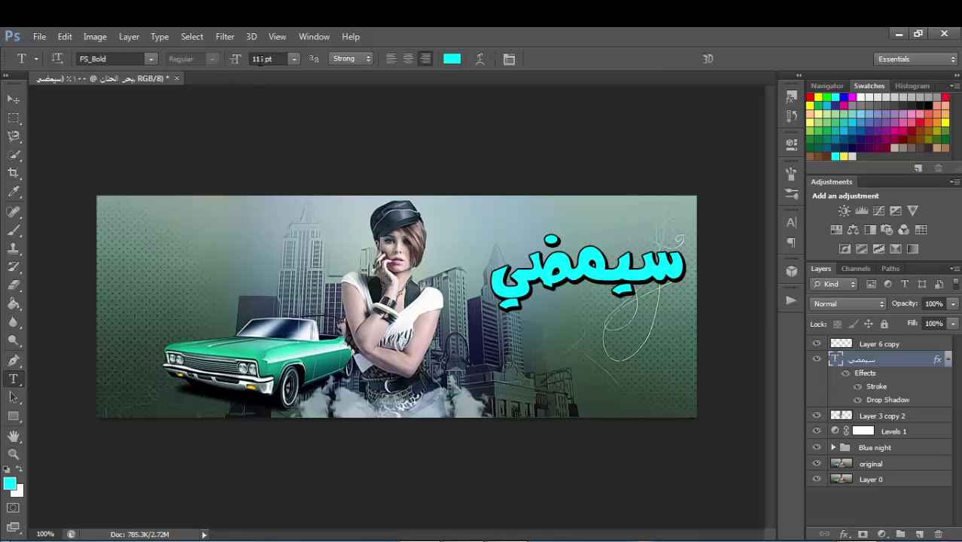
double_click(256, 59)
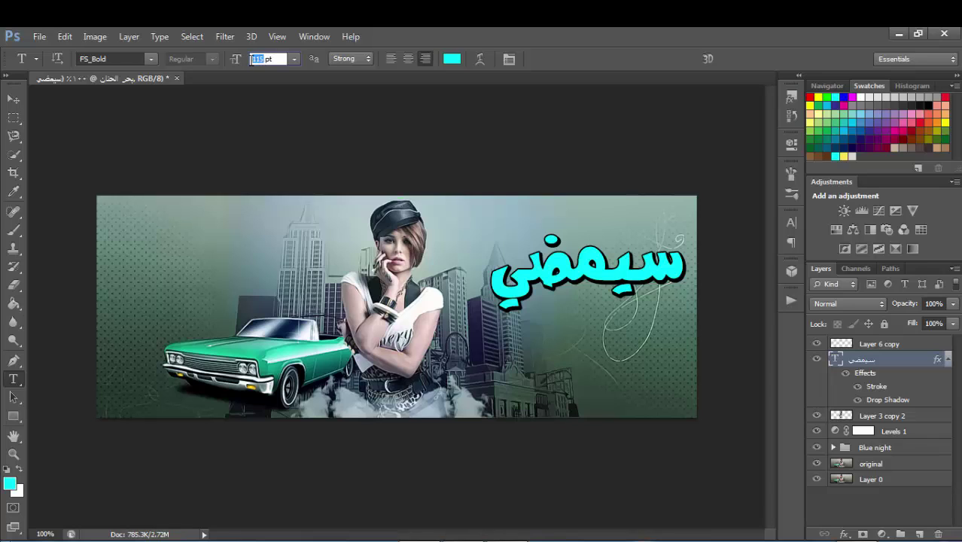
type("30")
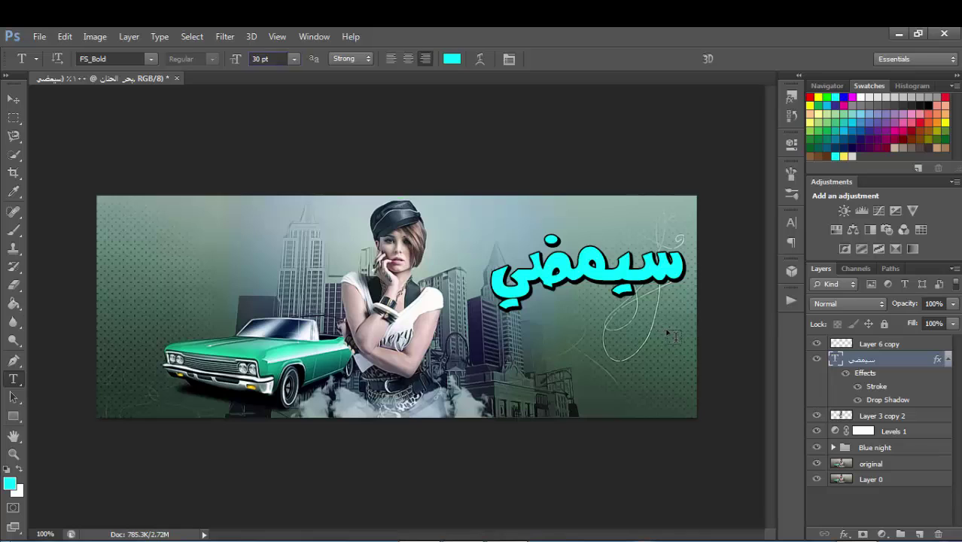
left_click(666, 334)
type("كل")
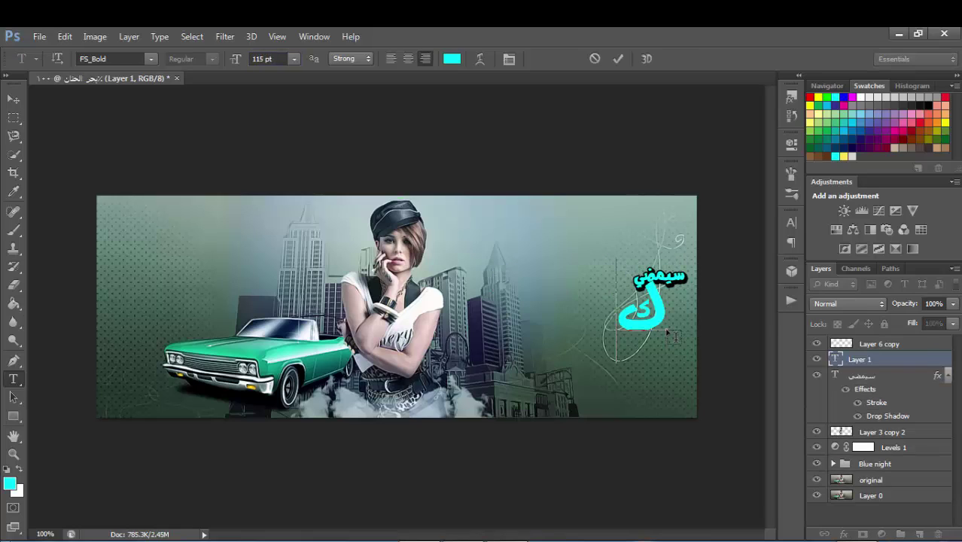
type(" شيء")
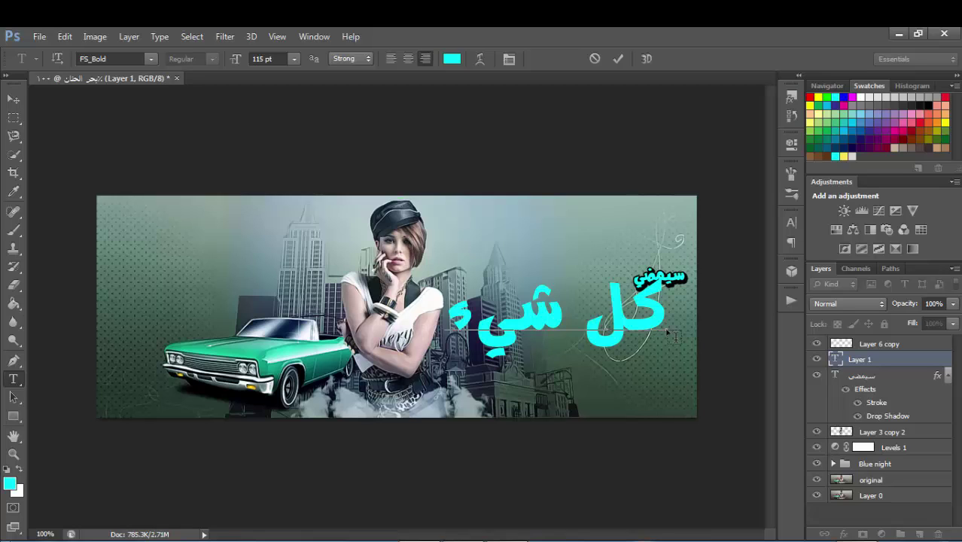
type(" ول")
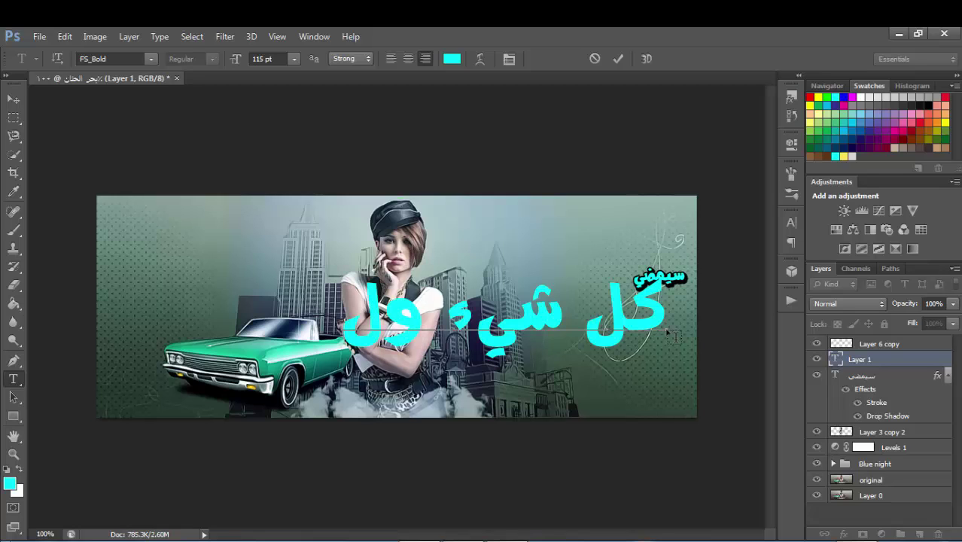
type("ن")
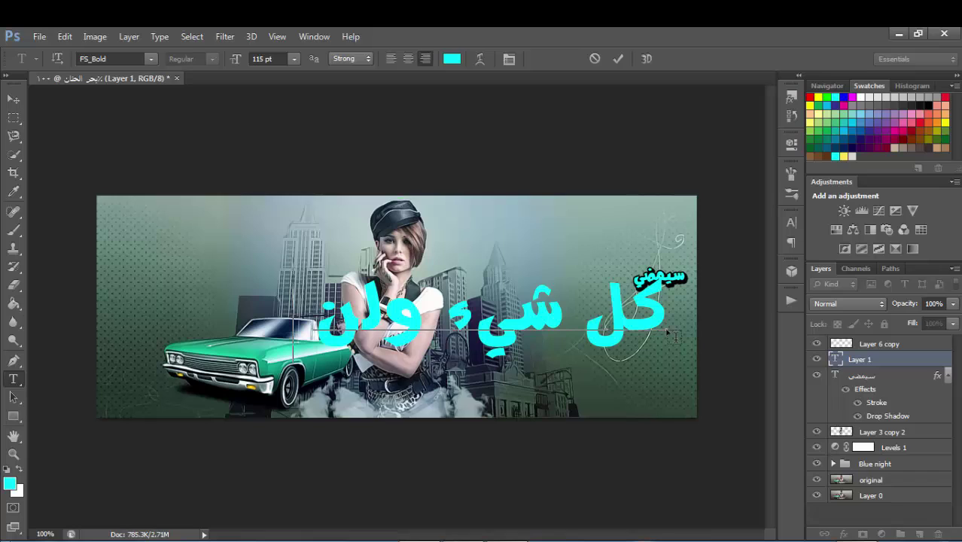
type(" تقف ا")
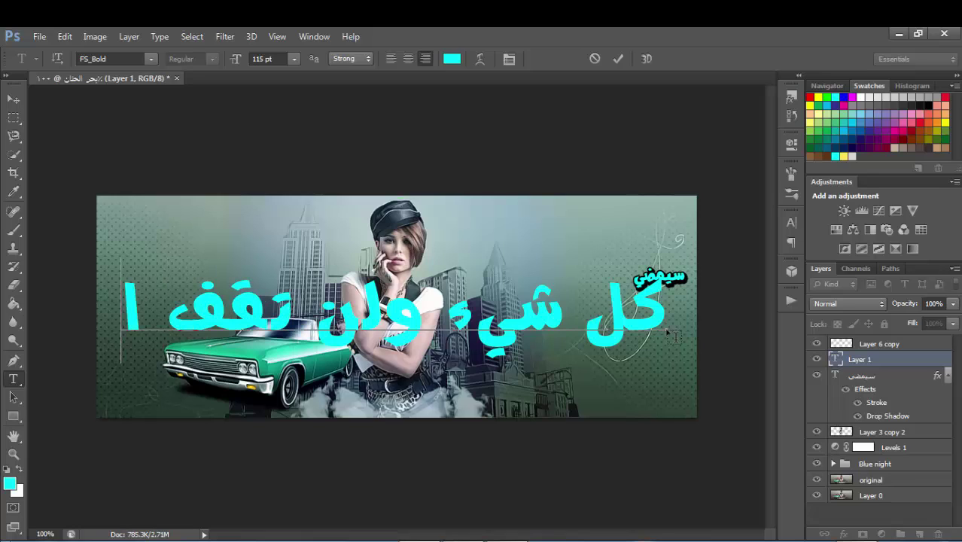
type("ل")
key("BackSpace")
key("BackSpace")
key("BackSpace")
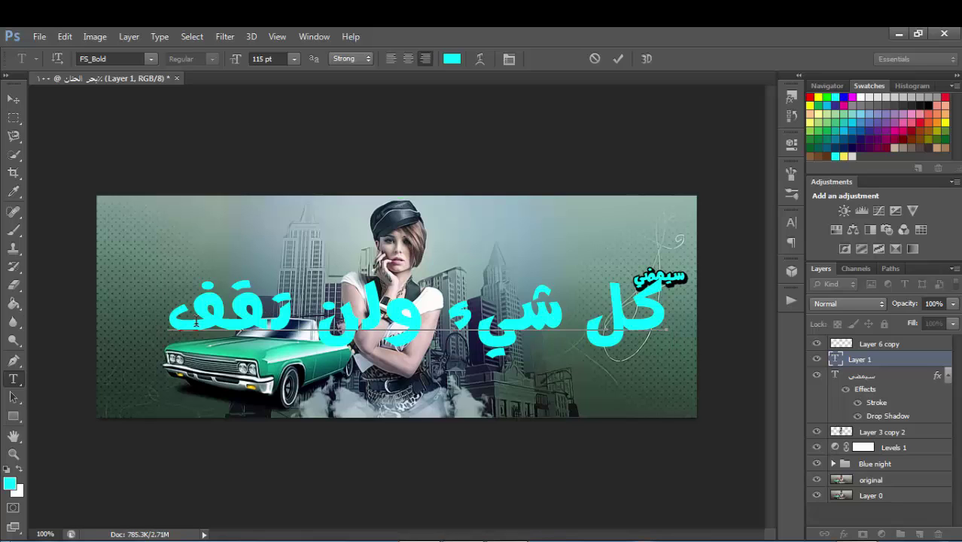
Set the font size of the line "كل شيء ولن تقف" to 30 pt and commit the text.
left_click_drag(170, 313, 705, 312)
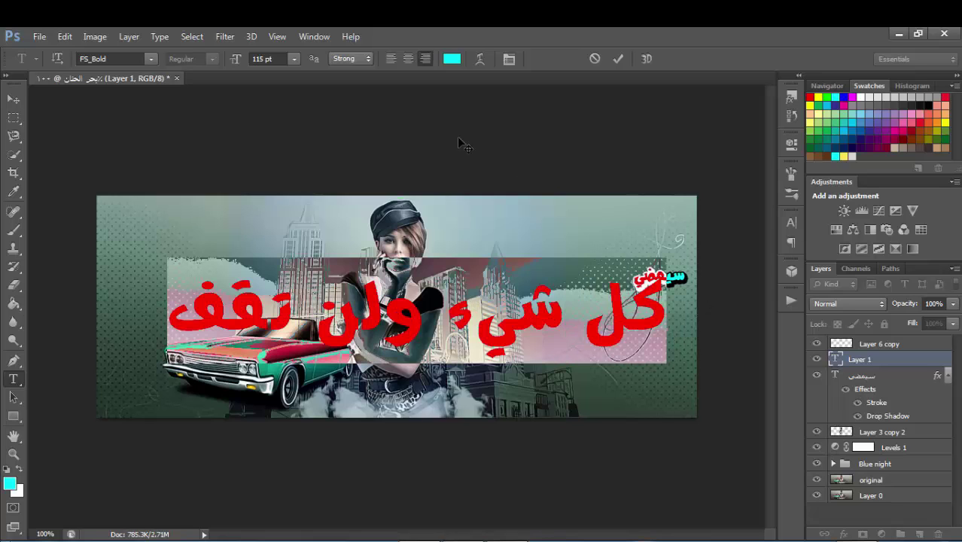
left_click_drag(239, 60, 177, 68)
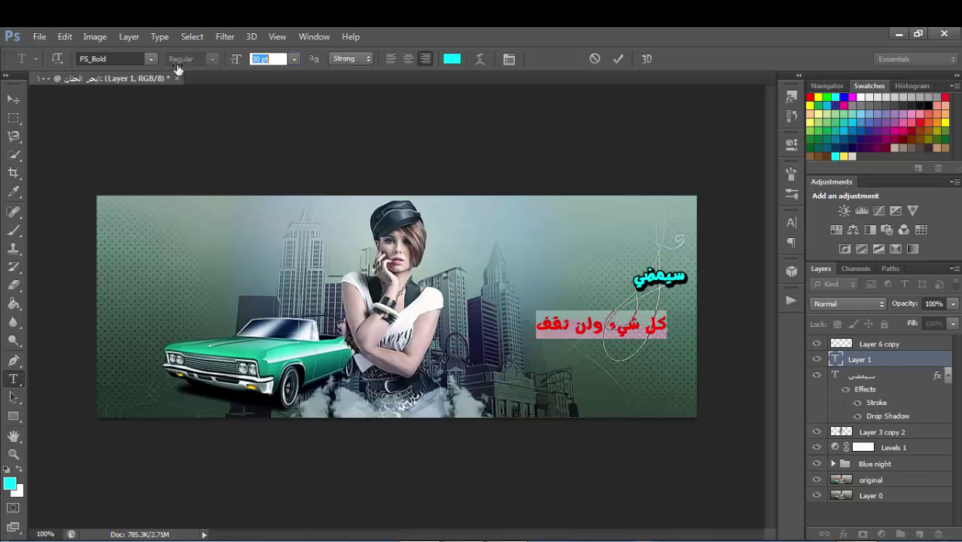
left_click(64, 36)
left_click(13, 99)
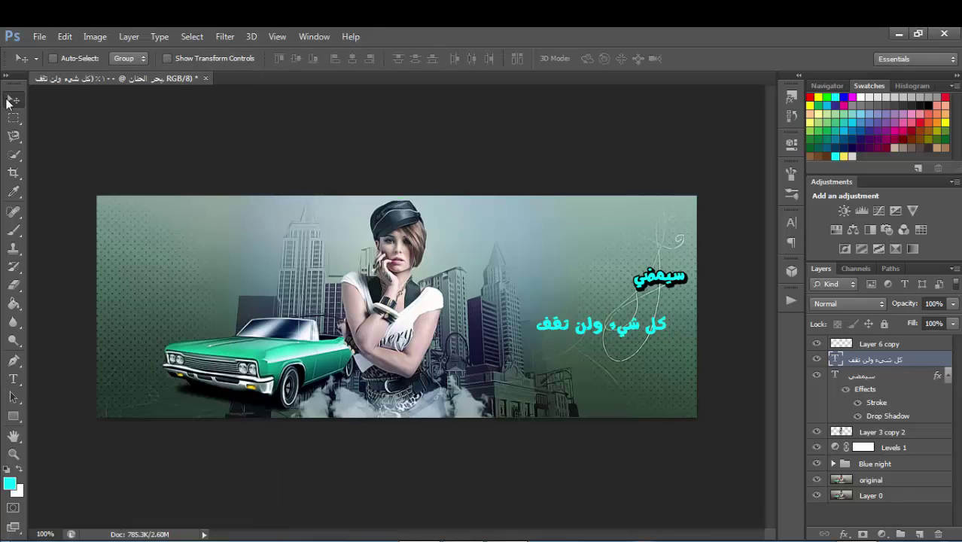
Undo the added text line and the resizing of "سيمضي".
left_click(65, 36)
left_click(81, 63)
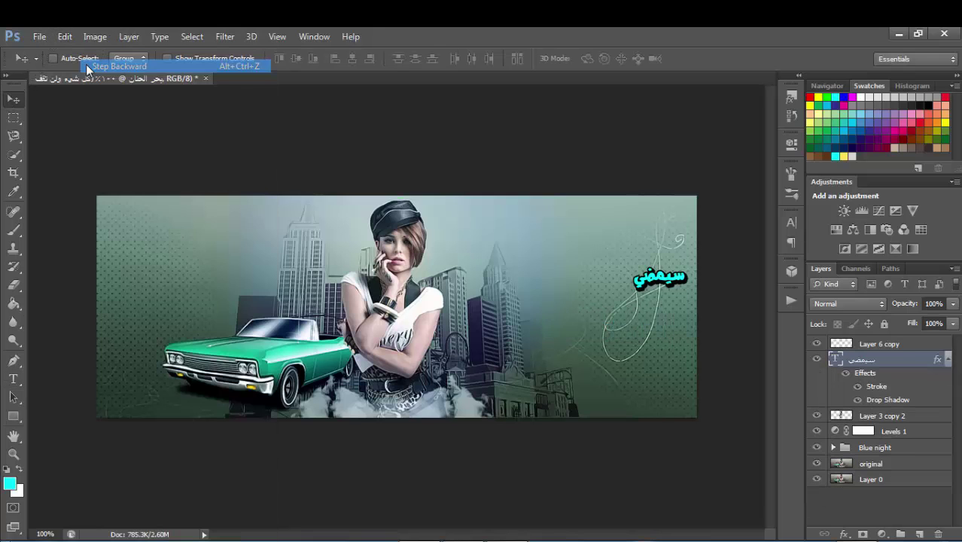
left_click(65, 36)
left_click(87, 63)
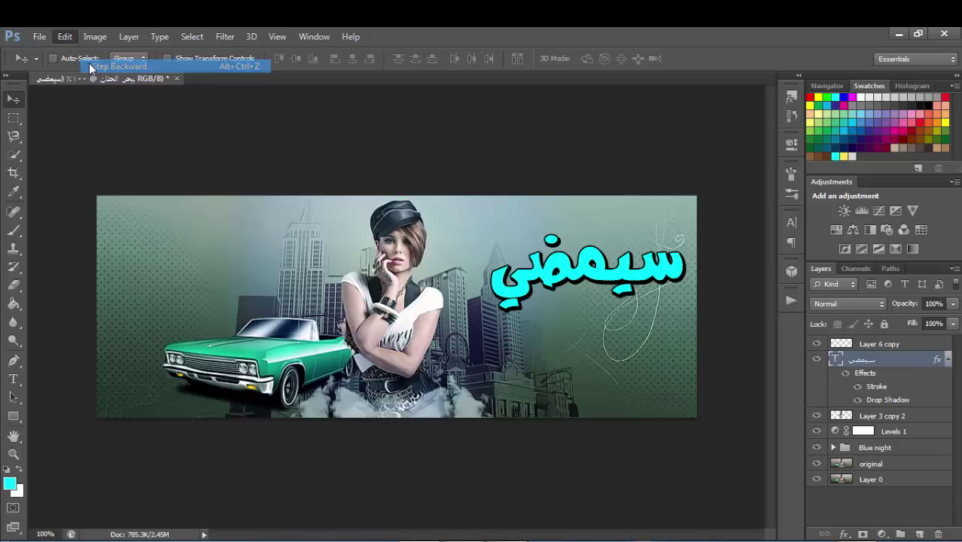
Collapse the effects list of the "سيمضي" layer and start a new text line below that word.
left_click(948, 359)
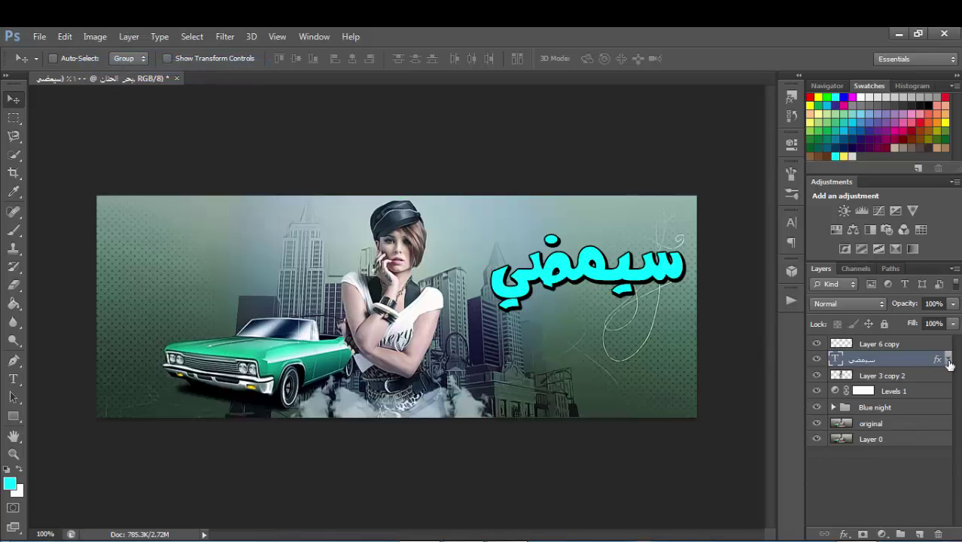
left_click(13, 378)
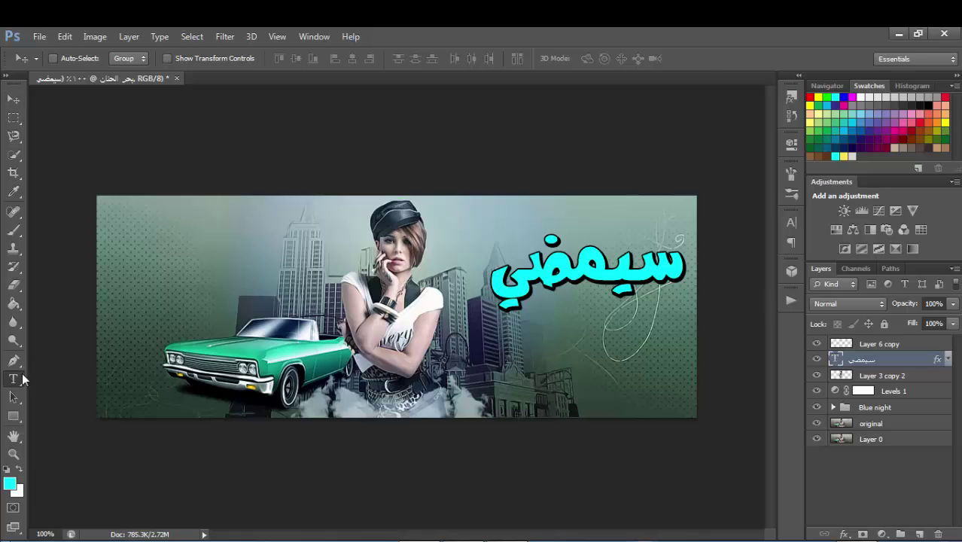
left_click(670, 351)
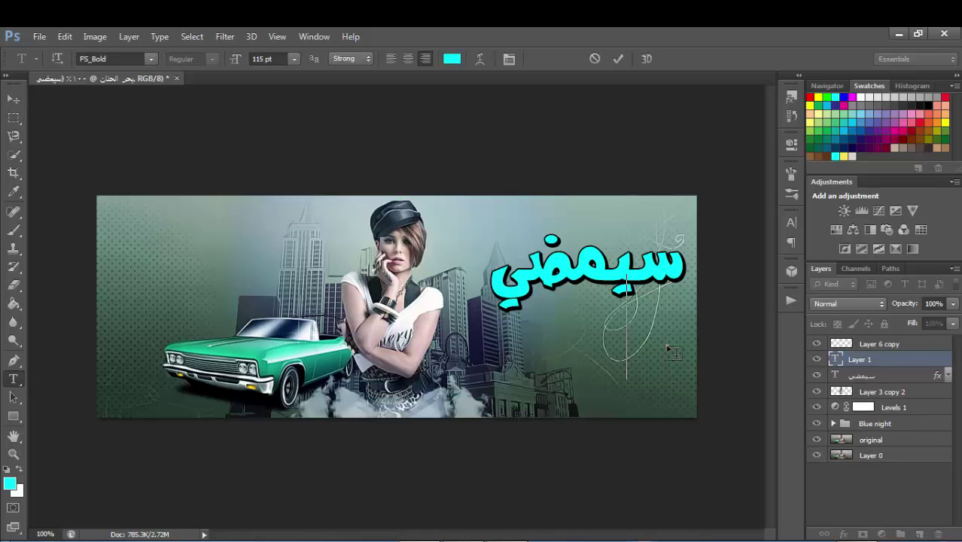
Try the wording "ولن تقف الدنيا" for the new text line and clear it again.
type("ولن ت")
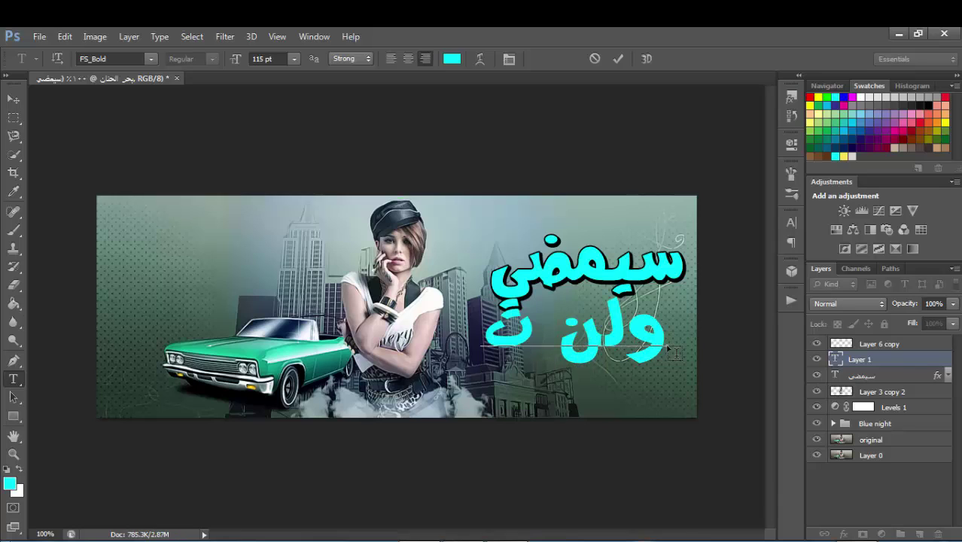
type("قف")
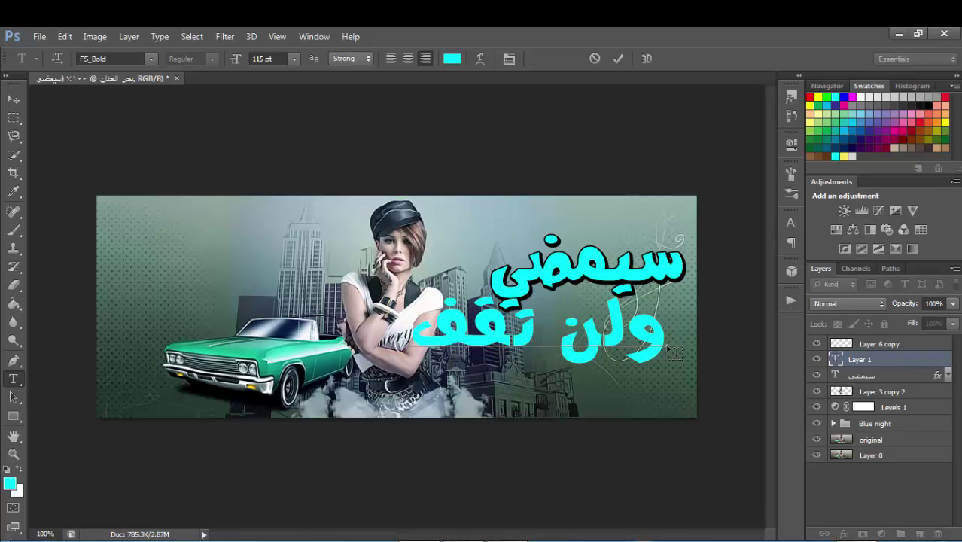
type(" ال")
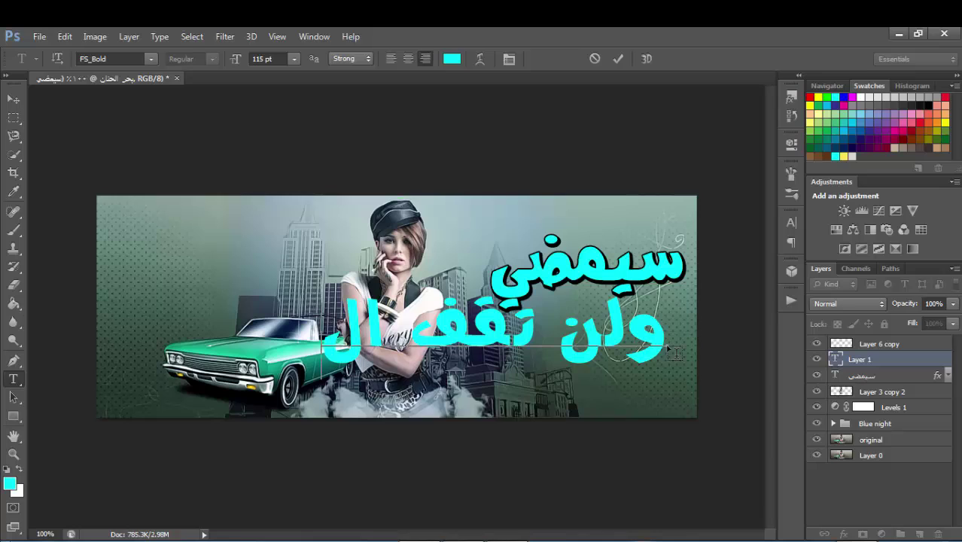
type("حنيا")
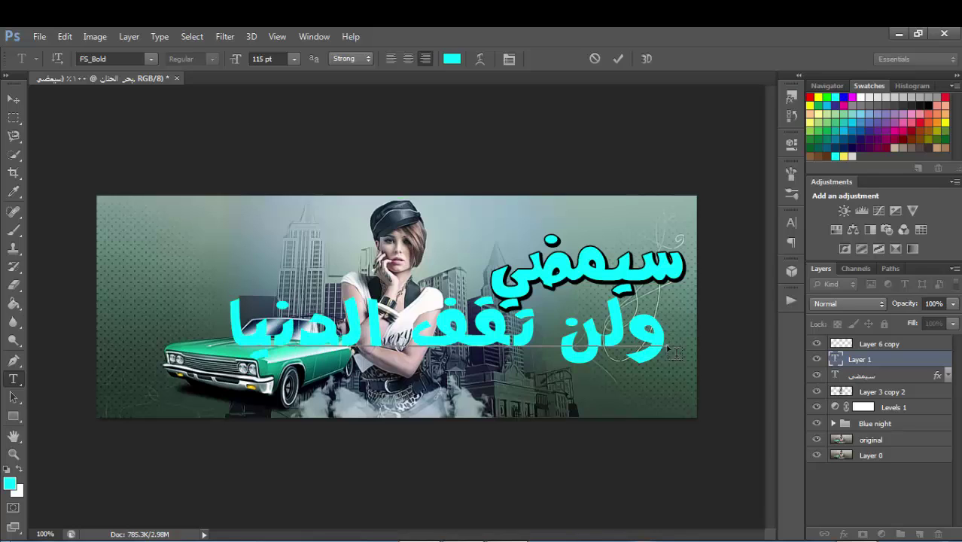
key("shift+Right")
key("shift+Right")
key("shift+Right")
key("shift+Right")
key("shift+Right")
key("shift+Right")
key("BackSpace")
key("Right")
key("Right")
key("Right")
key("Right")
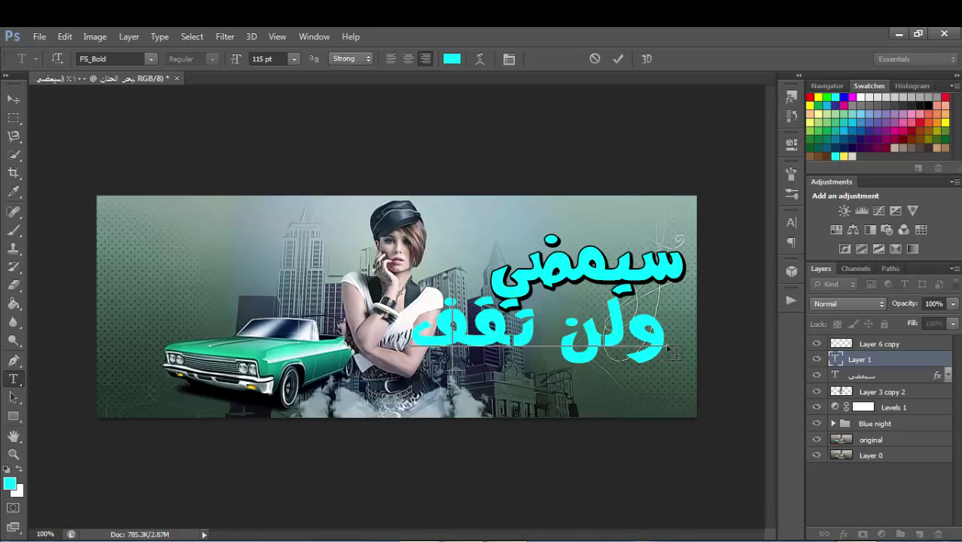
key("ctrl+a")
key("BackSpace")
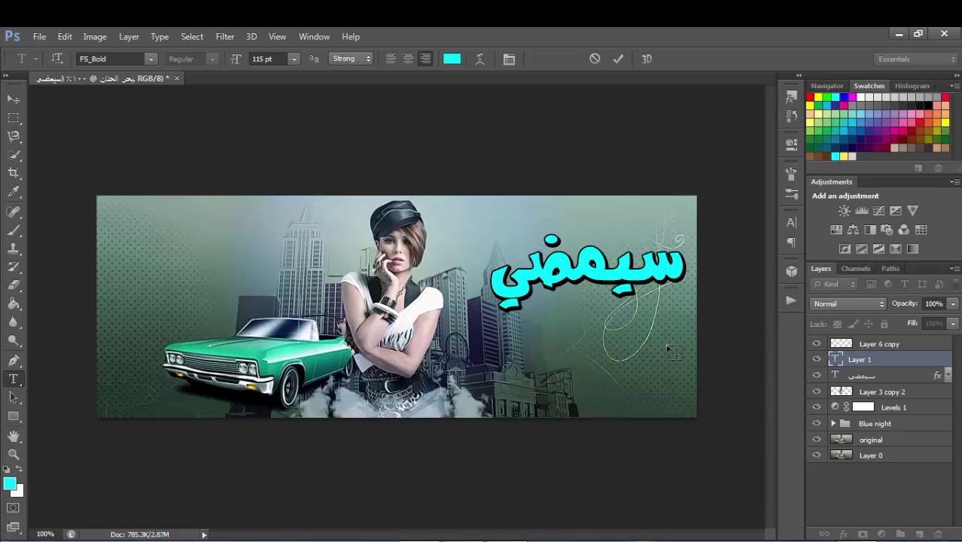
Enter the wording "سيمضي كل شيء ولن تقف" in the new text line.
type("سي")
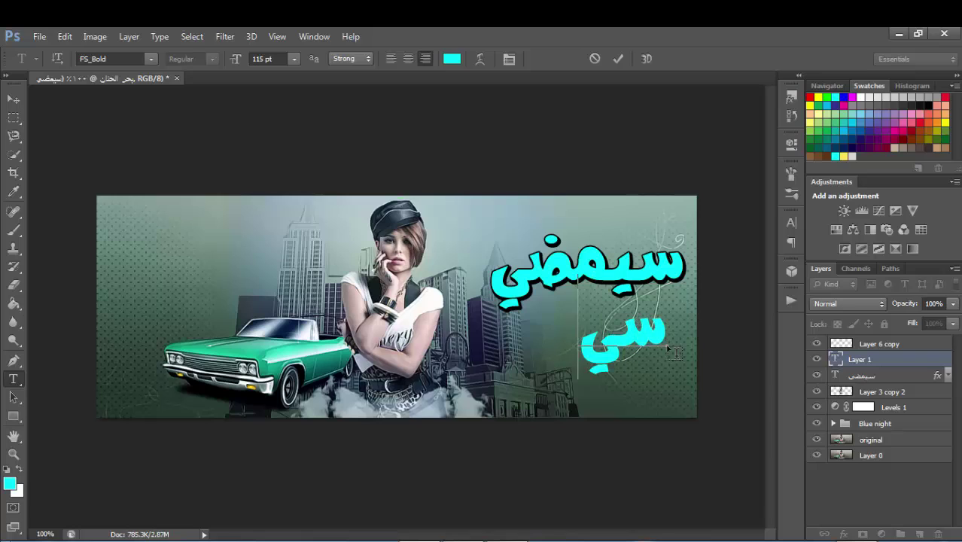
type("مضي")
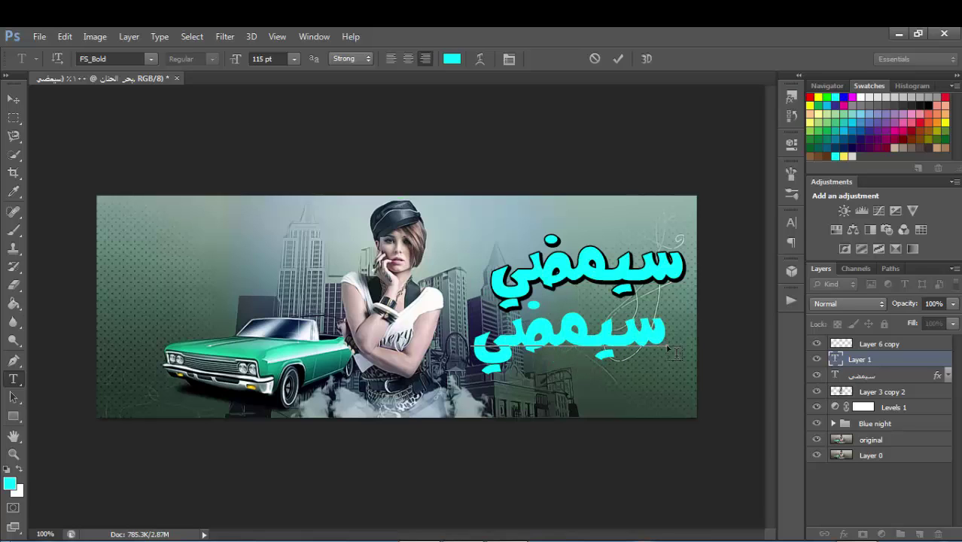
type(" كل شيء")
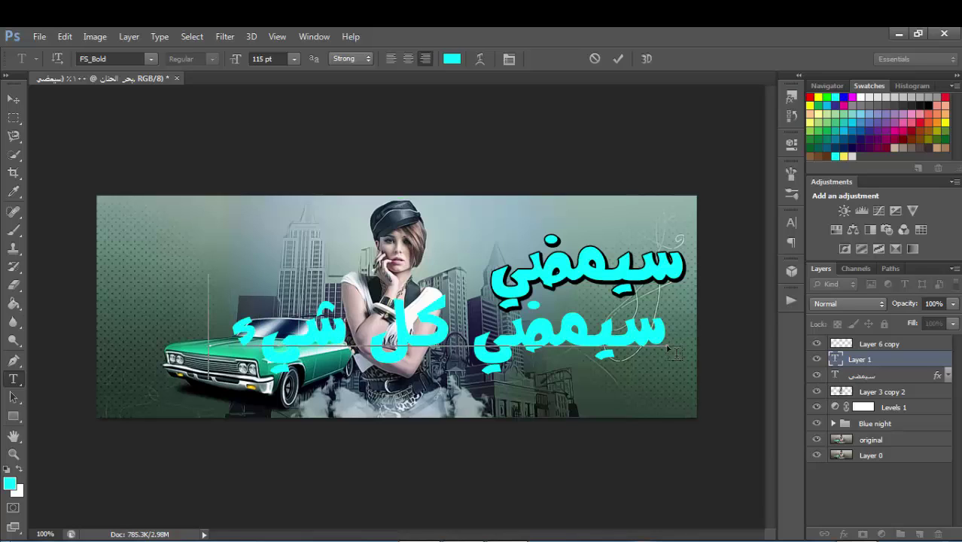
type(" ولن")
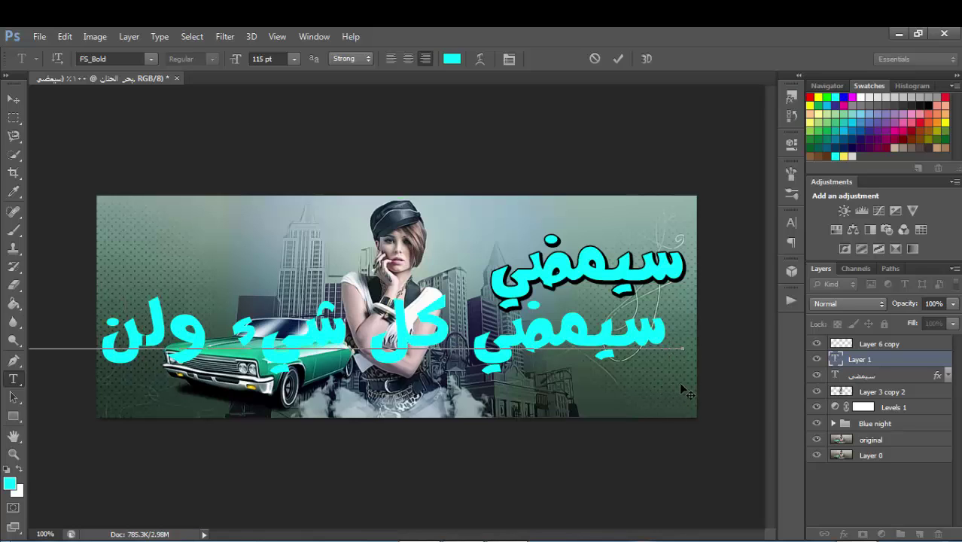
type(" ت")
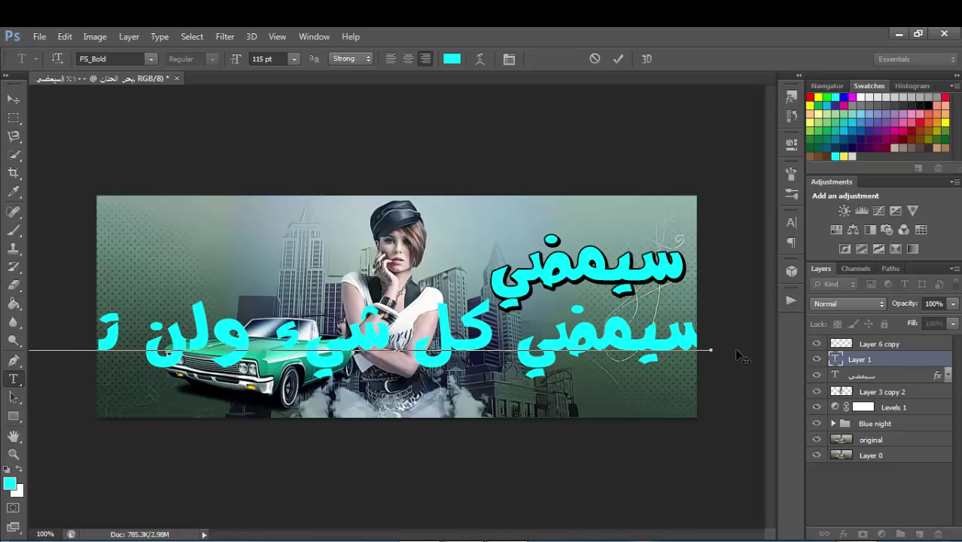
Set the font size of the whole new line to 30 pt and move it directly beneath the large word "سيمضي".
left_click_drag(713, 349, 6, 360)
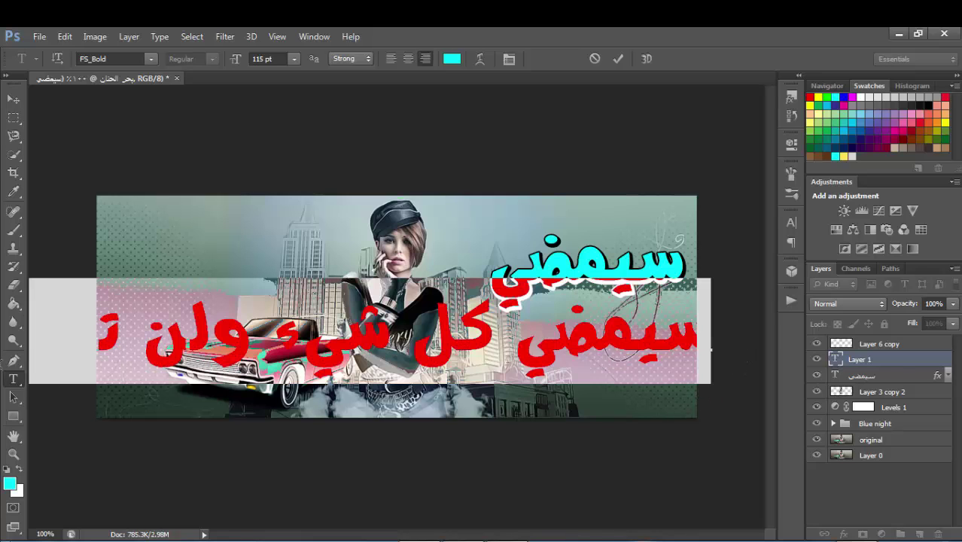
left_click(261, 59)
type("30")
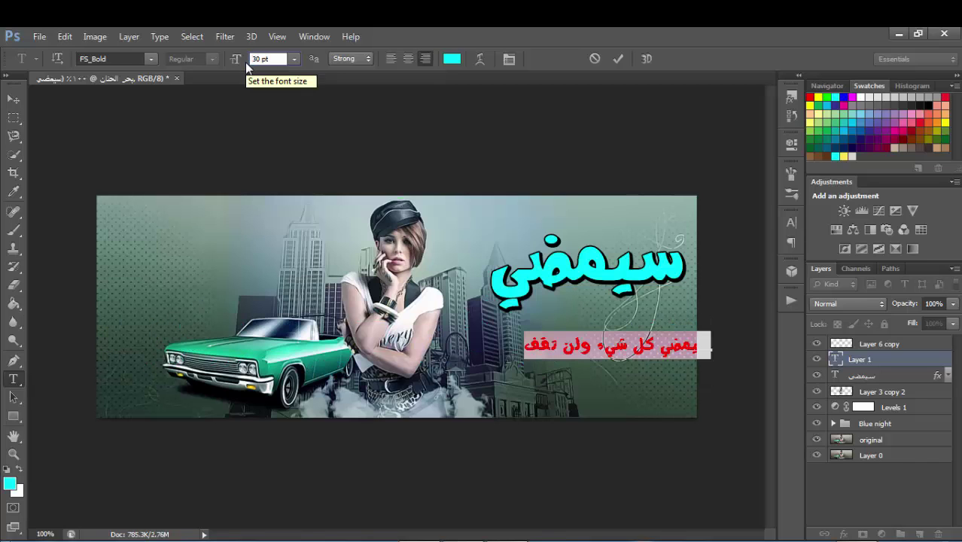
key("Return")
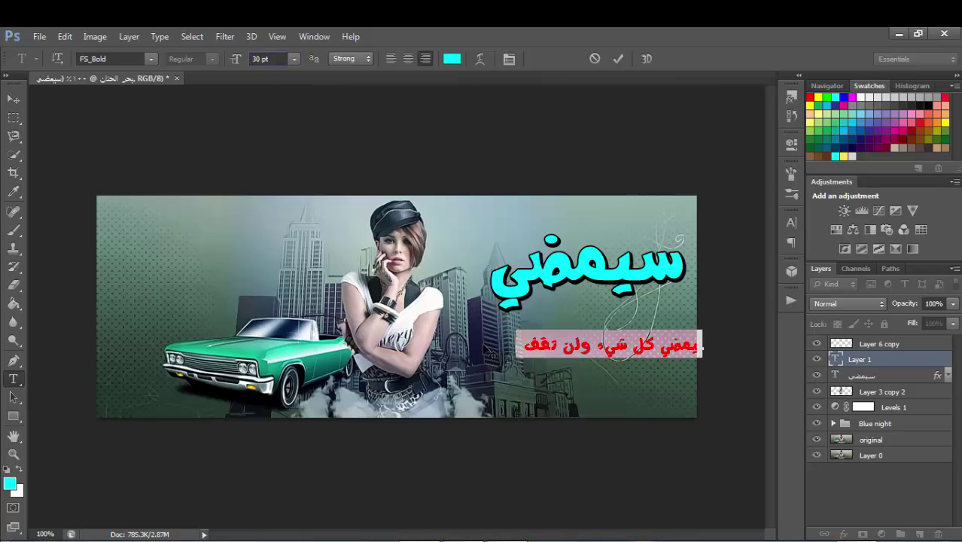
left_click_drag(486, 350, 478, 340)
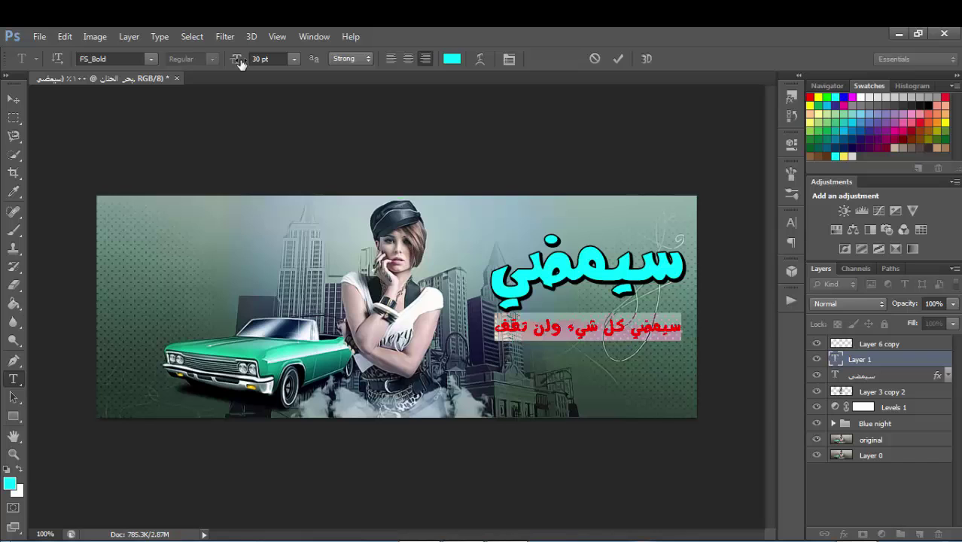
Set the selected line "سيمضي كل شيء ولن تقف" to 28 pt and change its font to Al-Mujahed Free.
left_click_drag(241, 64, 238, 64)
key("Return")
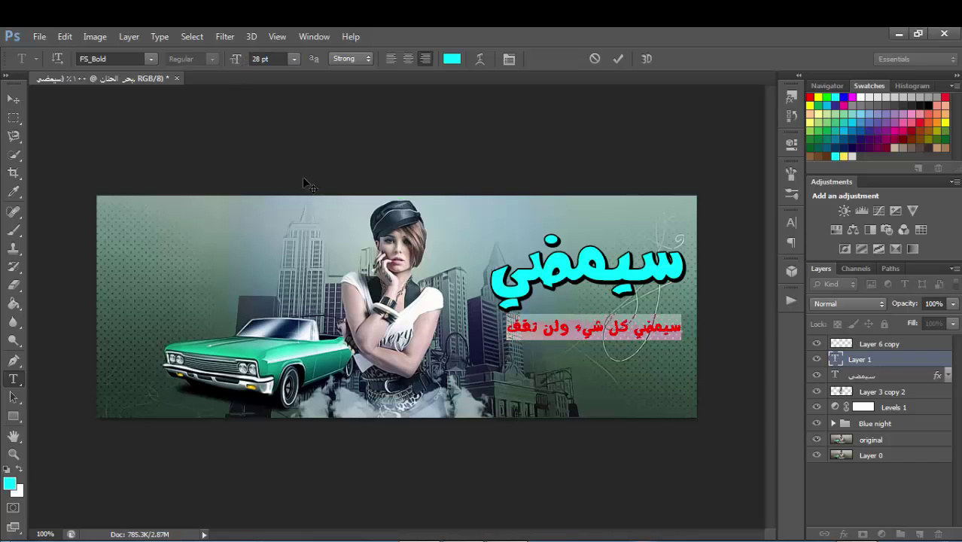
left_click(153, 58)
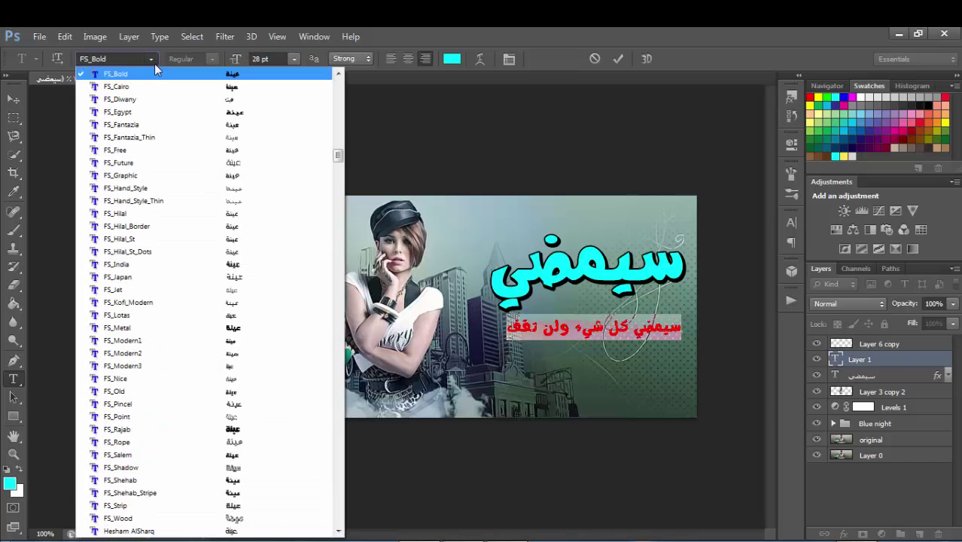
left_click_drag(336, 159, 336, 136)
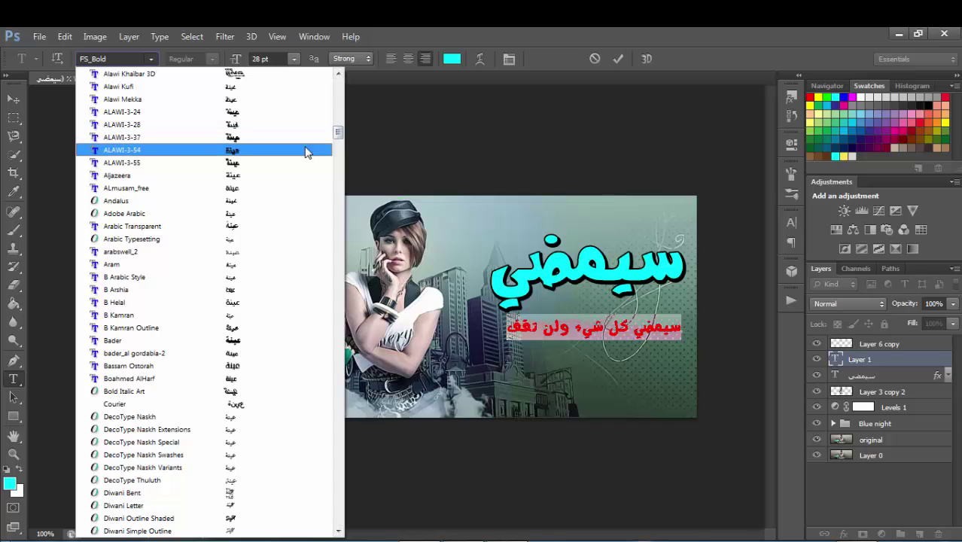
scroll(297, 173, "up", 1)
scroll(298, 173, "up", 2)
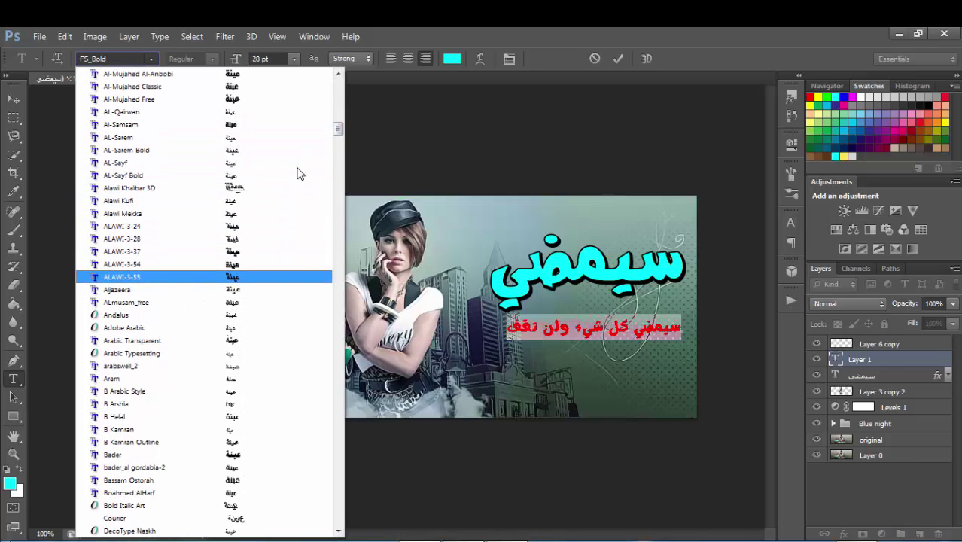
scroll(297, 173, "up", 2)
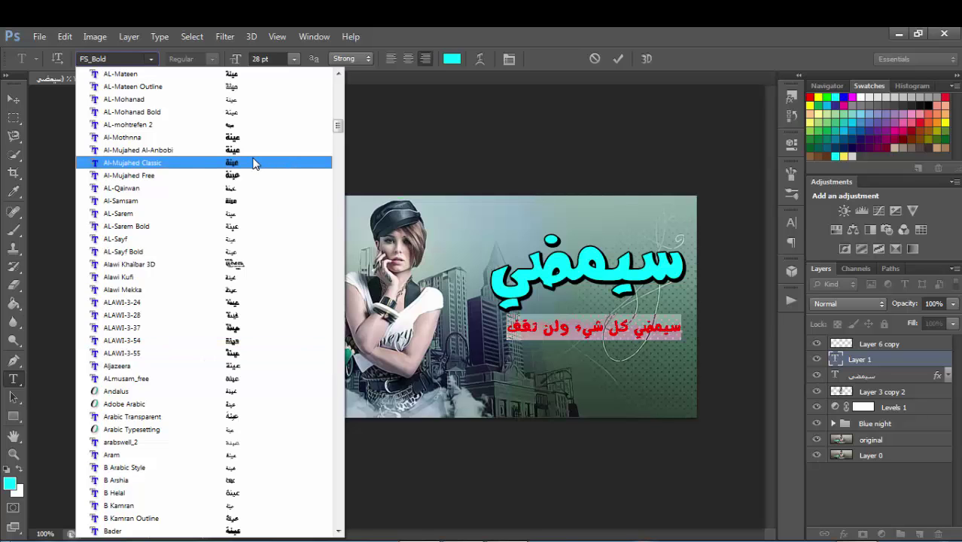
scroll(252, 165, "up", 1)
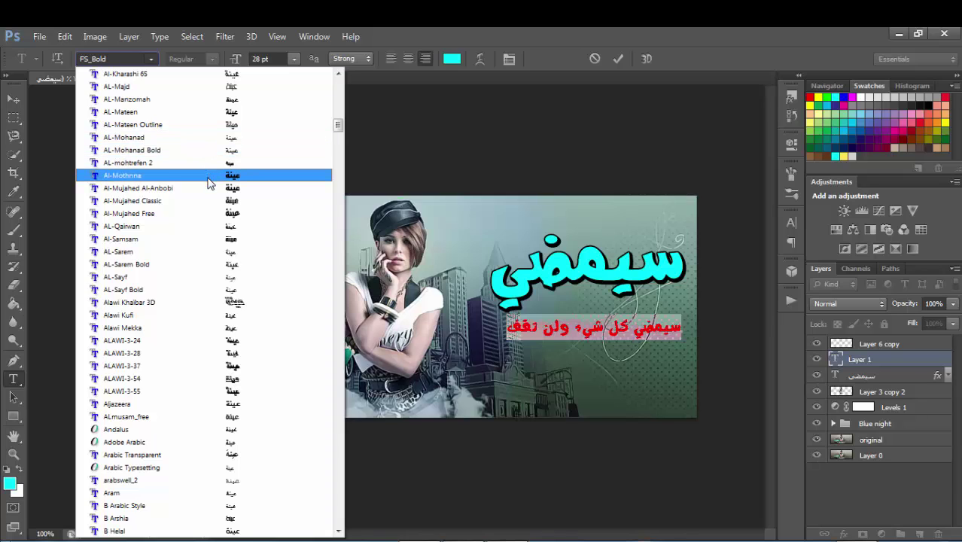
left_click(195, 213)
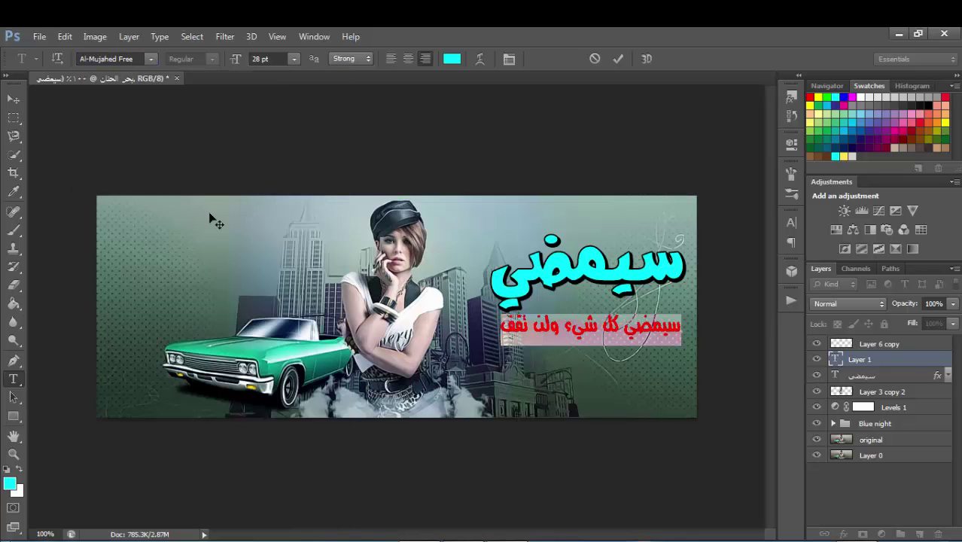
Colour the line "سيمضي كل شيء ولن تقف" light yellow and give it a 2 px black outside stroke.
left_click(844, 156)
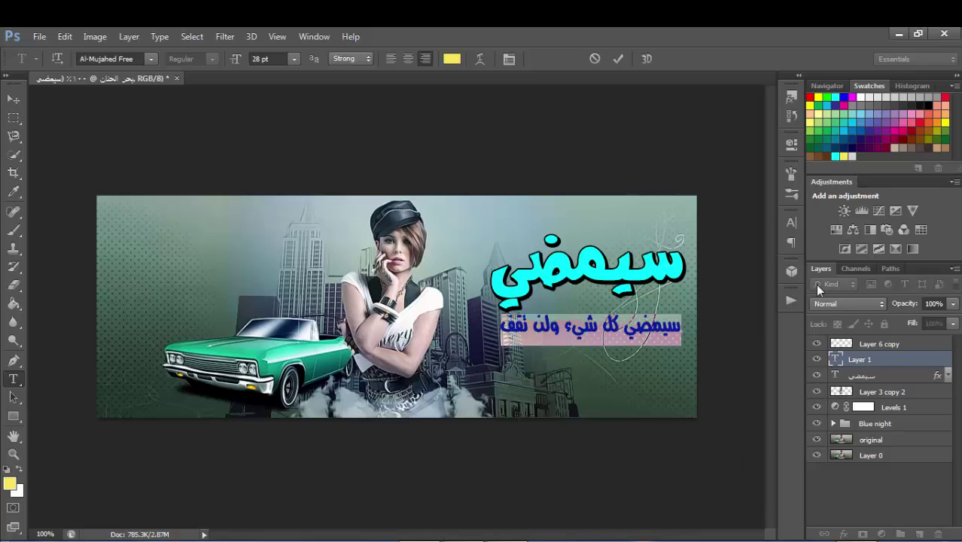
left_click(844, 532)
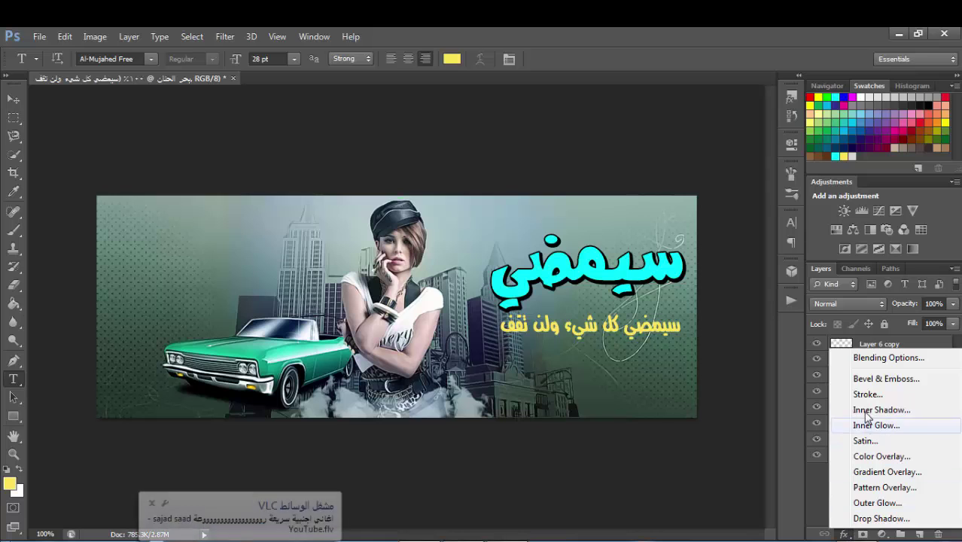
left_click(865, 395)
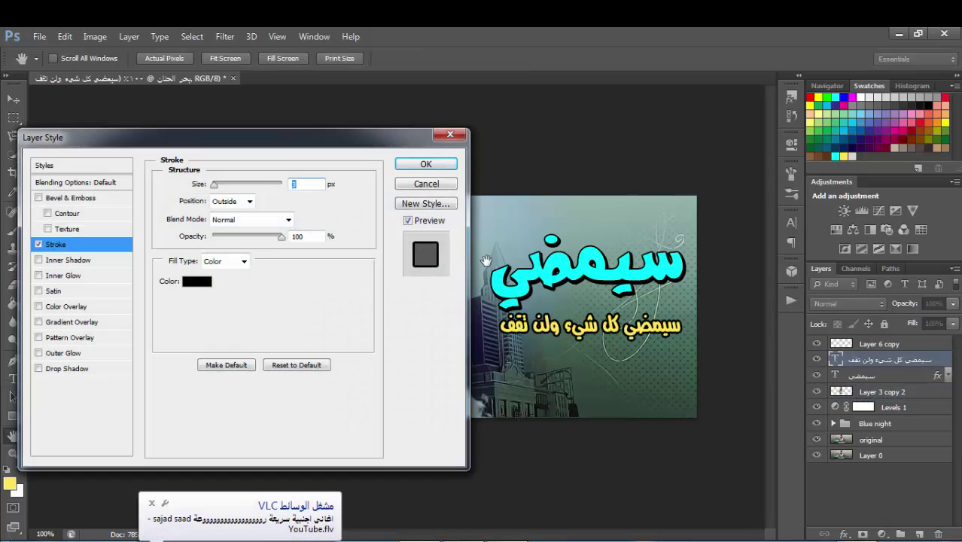
type("2")
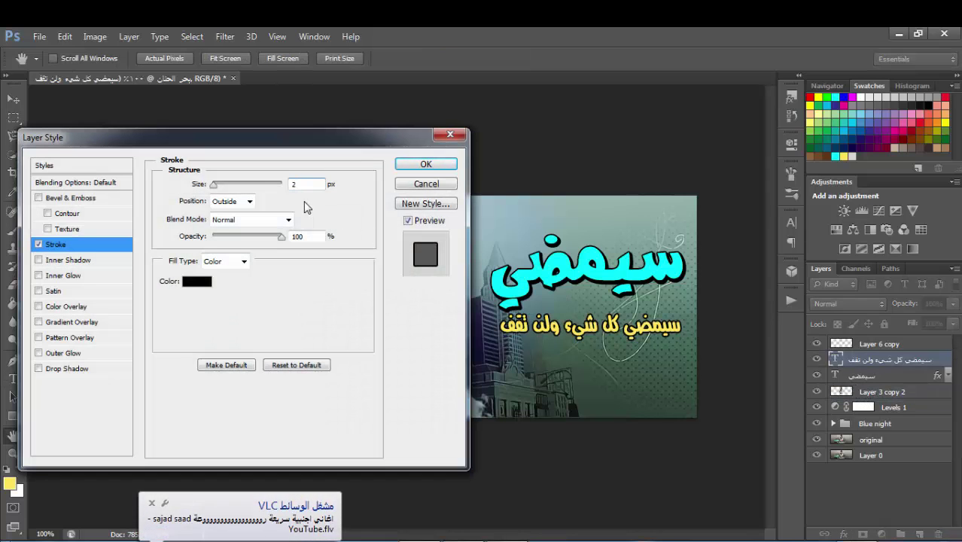
left_click(426, 165)
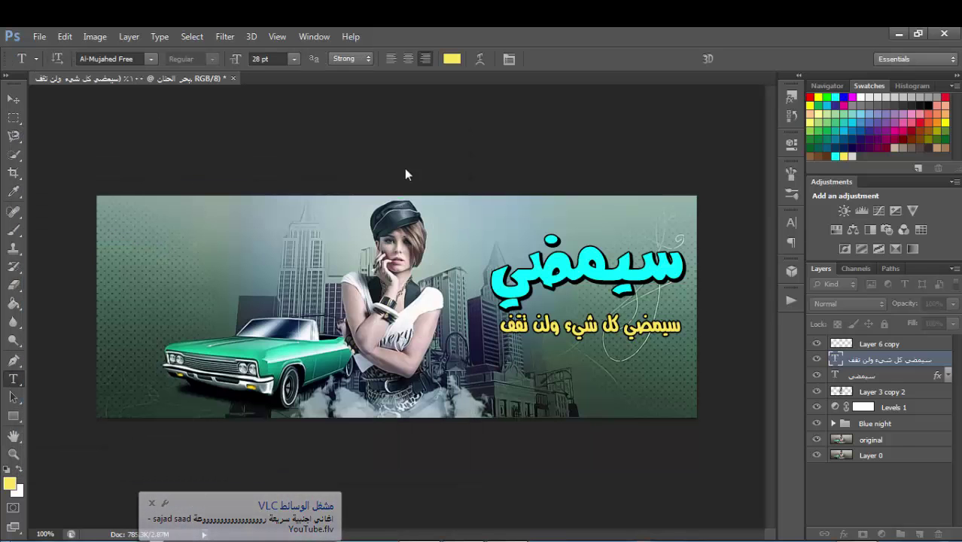
Set the whole yellow line to 25 pt and align its right end beneath the large word "سيمضي".
left_click(13, 99)
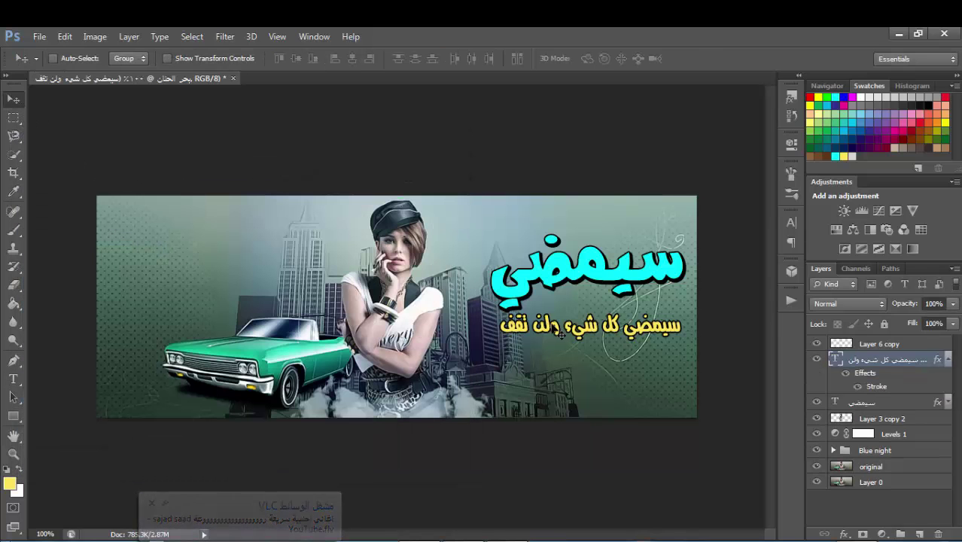
mouse_move(551, 331)
left_mouse_down()
mouse_move(566, 325)
mouse_move(560, 331)
left_mouse_up()
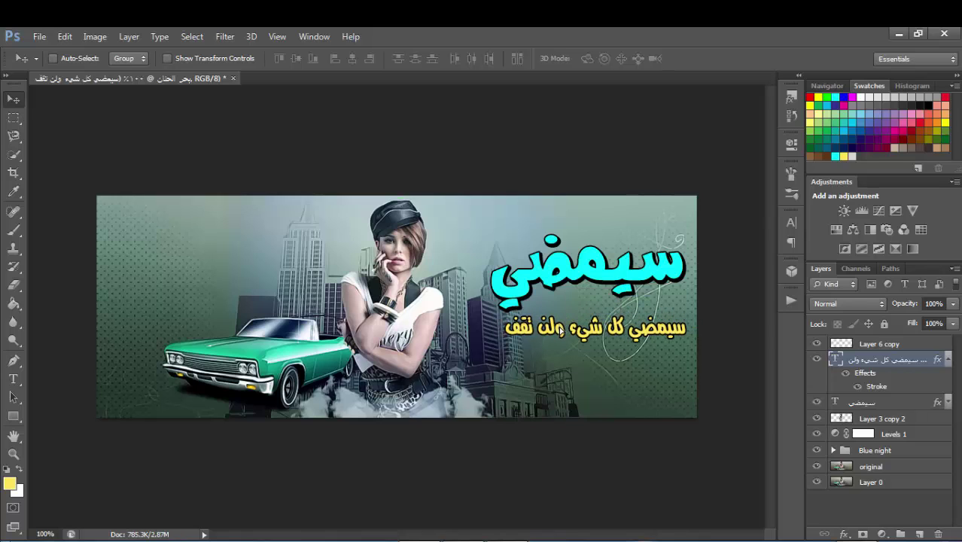
left_click(14, 379)
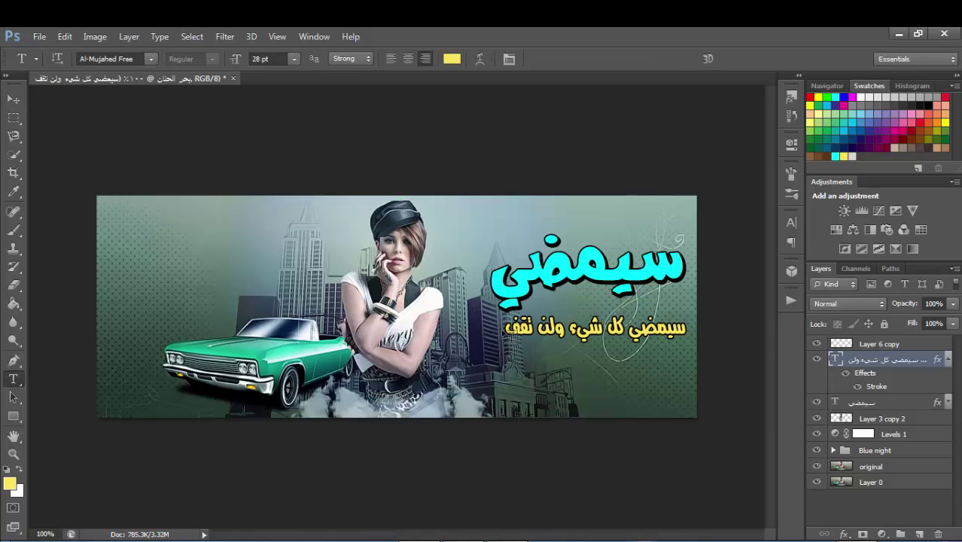
left_click_drag(506, 329, 686, 329)
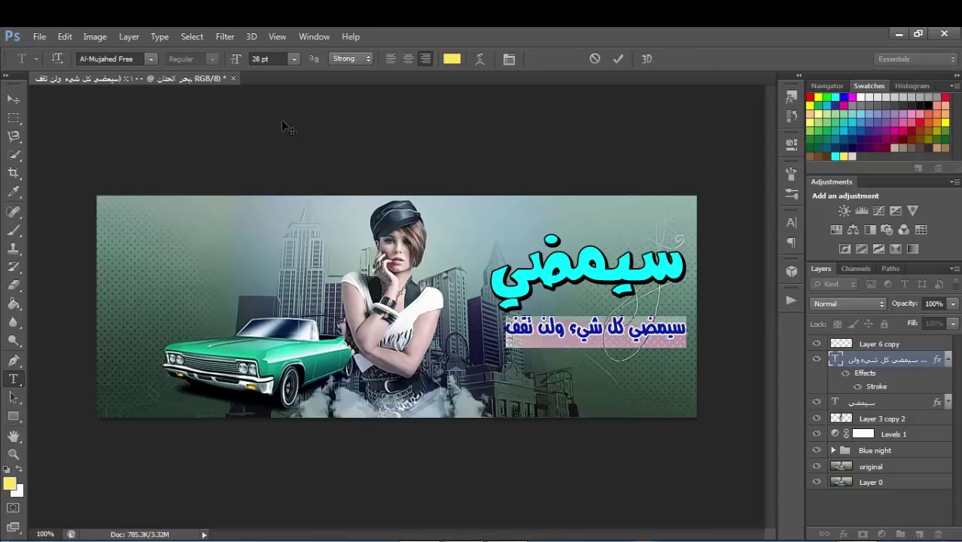
left_click_drag(238, 60, 229, 62)
left_click(14, 99)
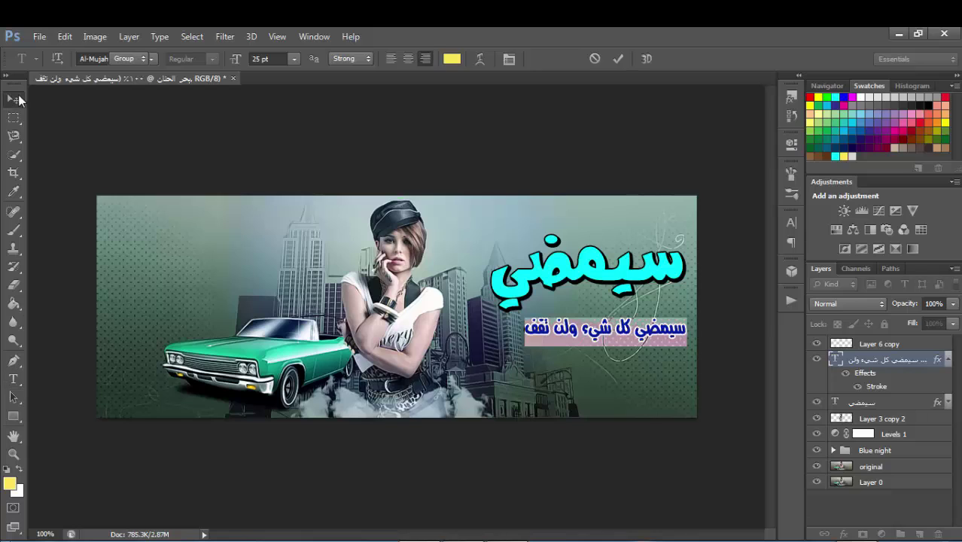
mouse_move(558, 335)
left_mouse_down()
mouse_move(559, 326)
mouse_move(554, 332)
left_mouse_up()
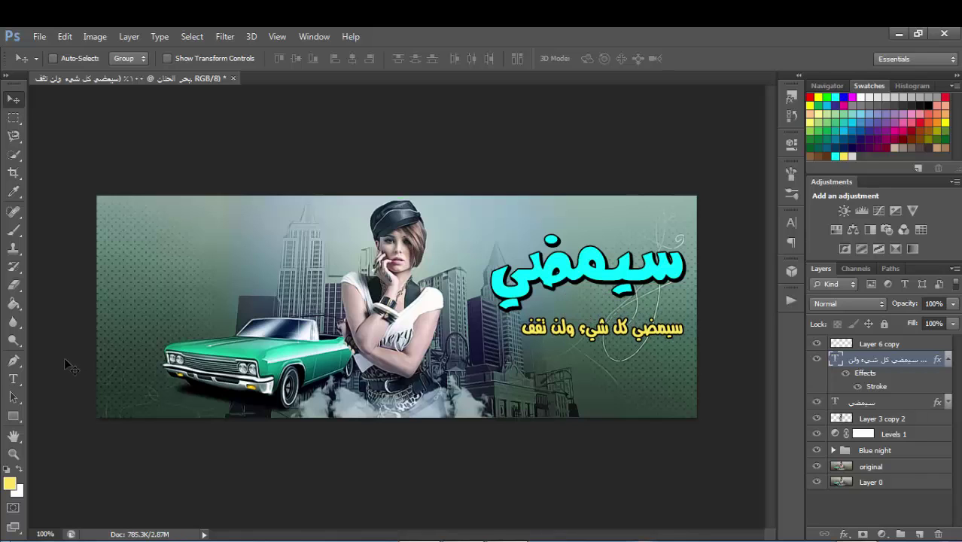
Add a new text line "الدنيا على احد هكذا علمتني الحياة" below the yellow line.
left_click(14, 378)
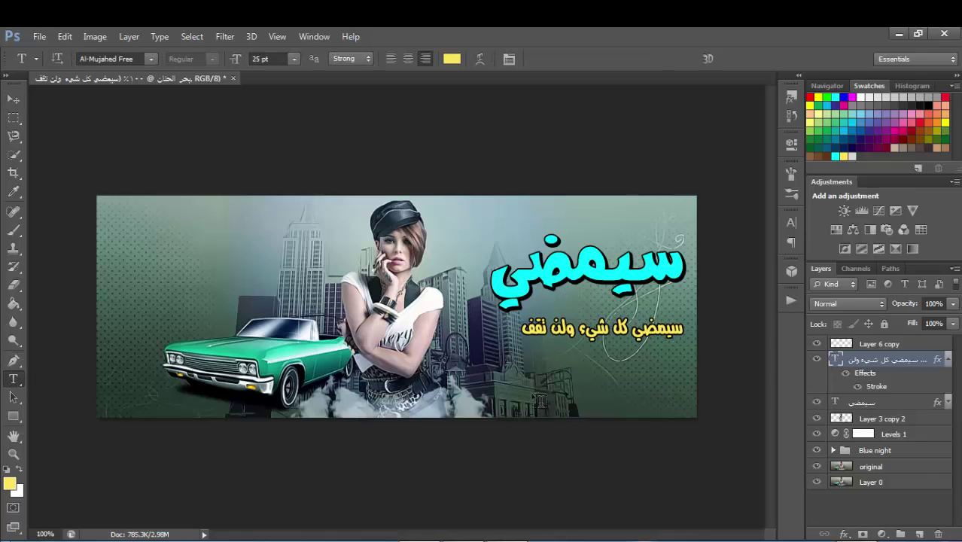
left_click(678, 375)
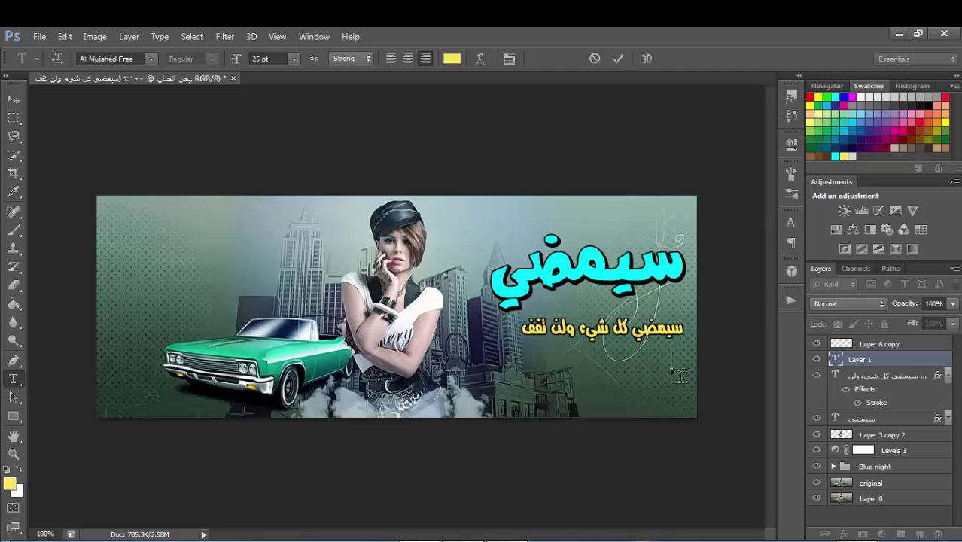
type("ال")
type("انيا عل")
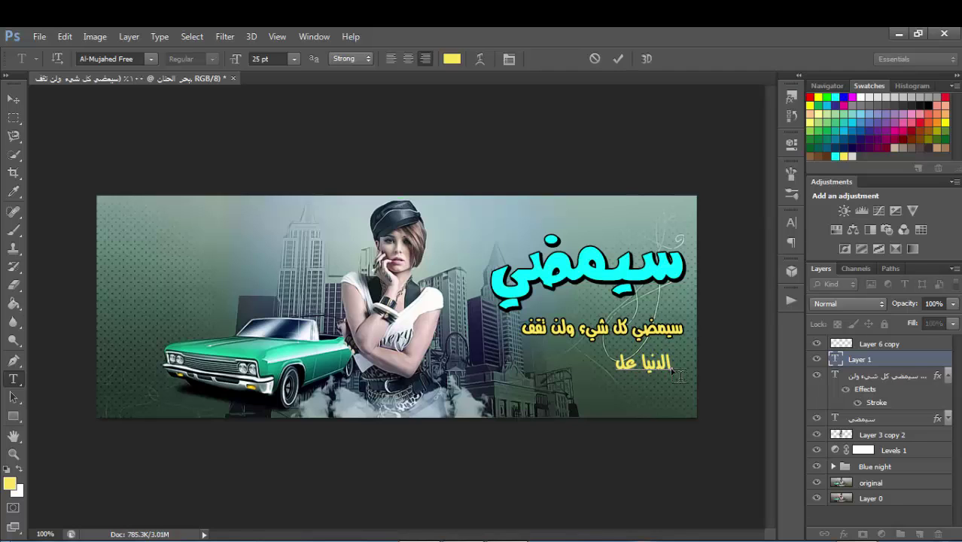
type("ى احد هكذا علمت")
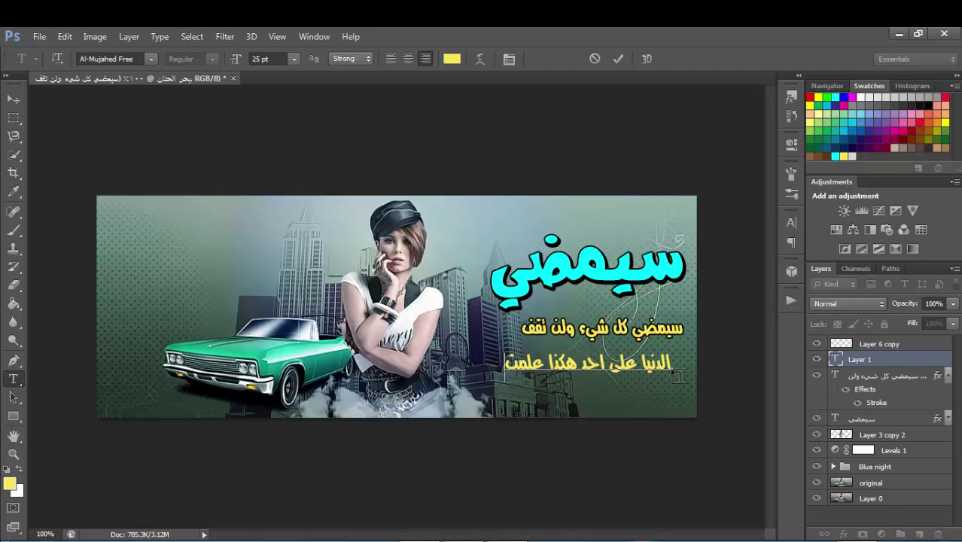
type("ني")
type(" الحياة")
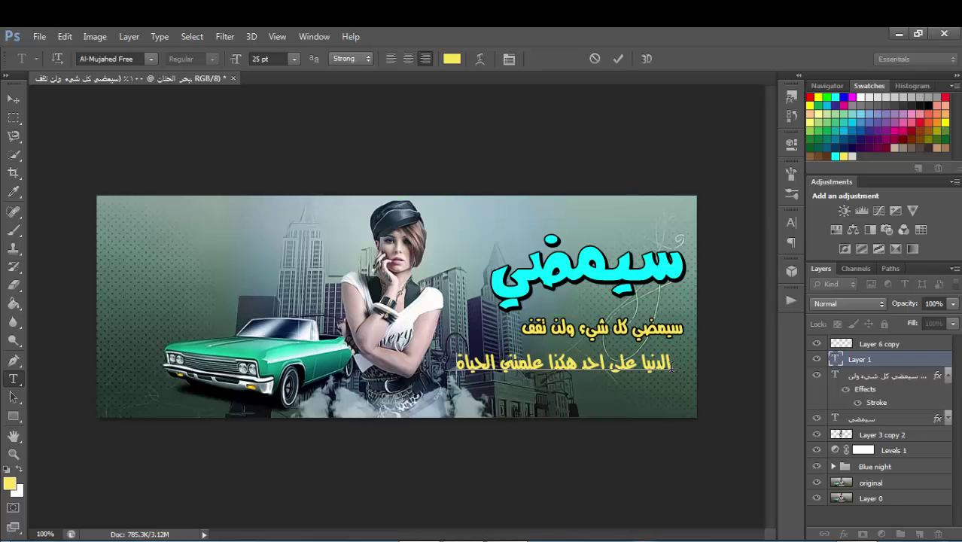
Colour the whole lowest text line white (ffffff) and give it a 2 px black outside stroke.
left_click_drag(670, 365, 450, 369)
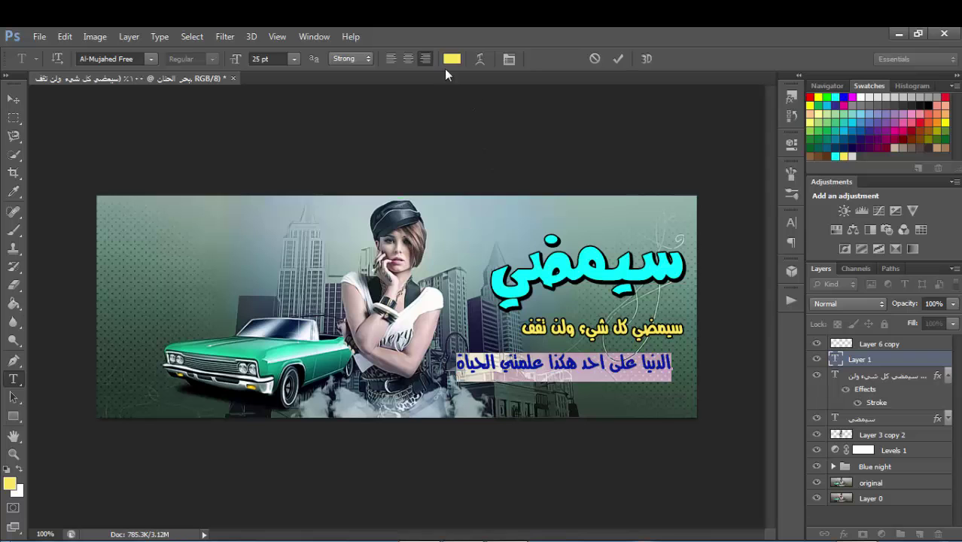
left_click(452, 59)
left_click_drag(340, 198, 321, 196)
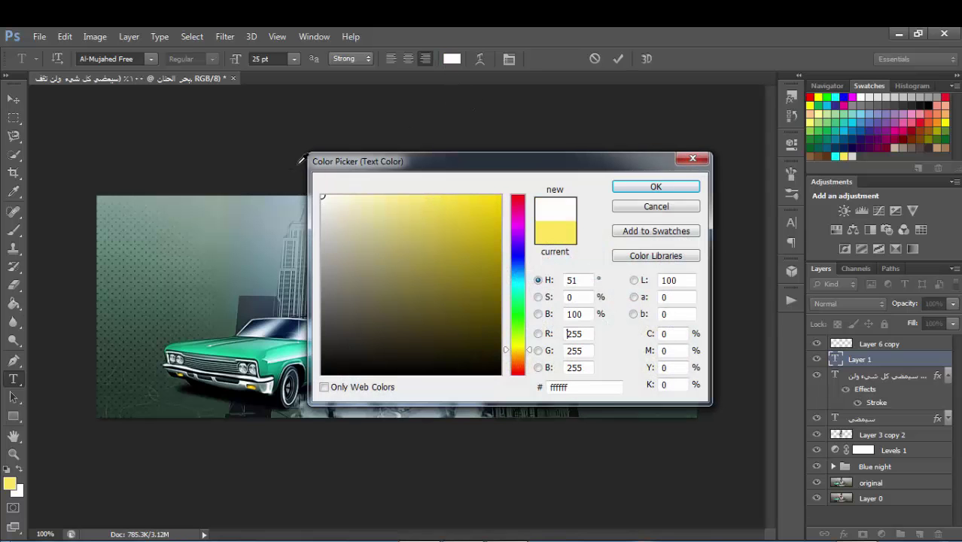
left_click(622, 191)
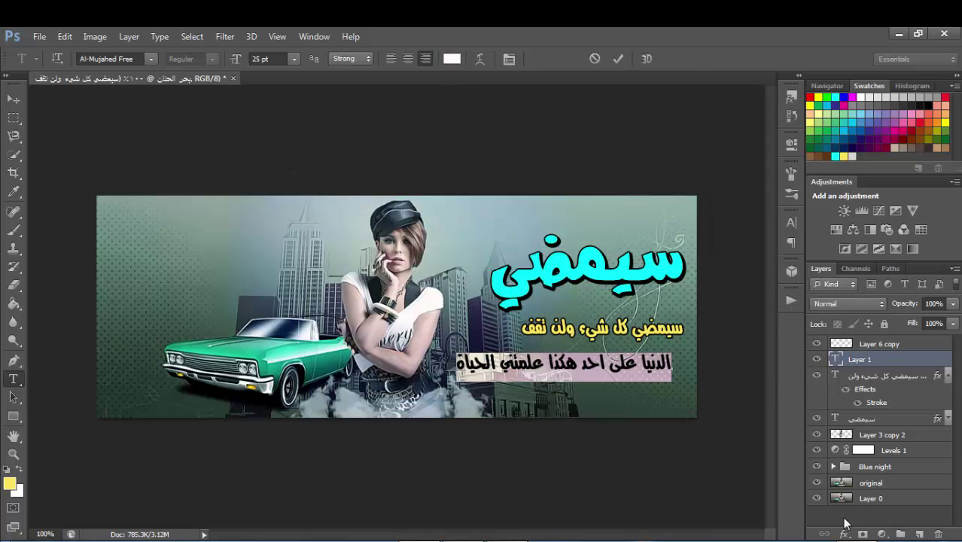
left_click(842, 532)
left_click(850, 388)
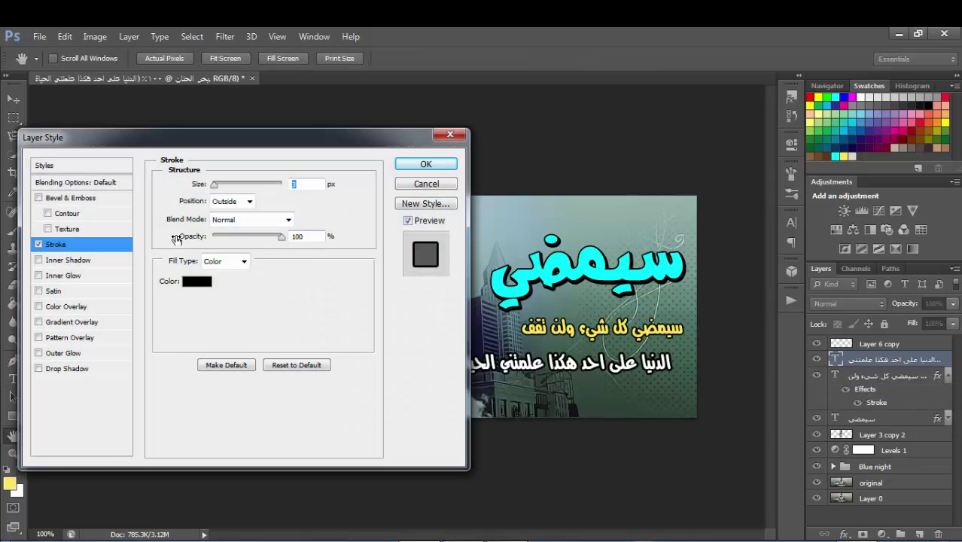
type("2")
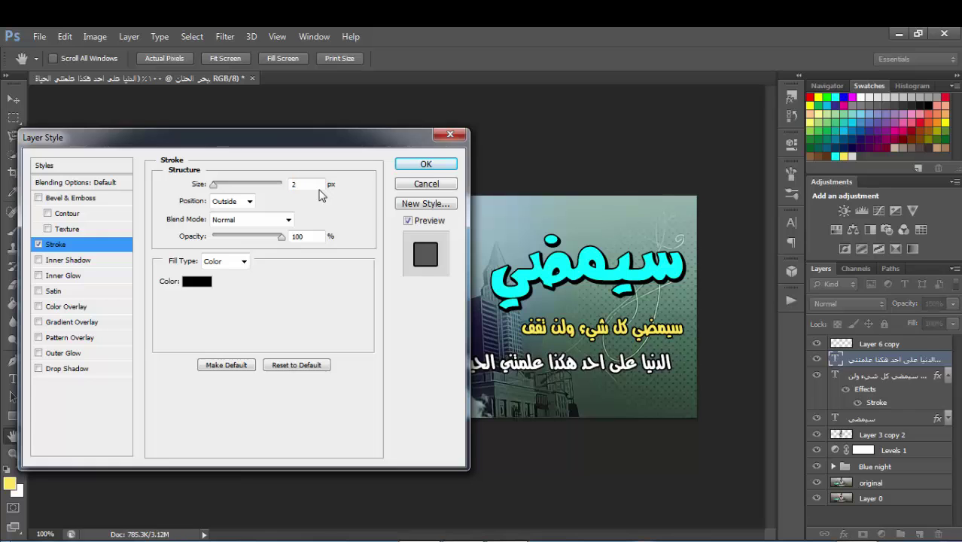
left_click(425, 163)
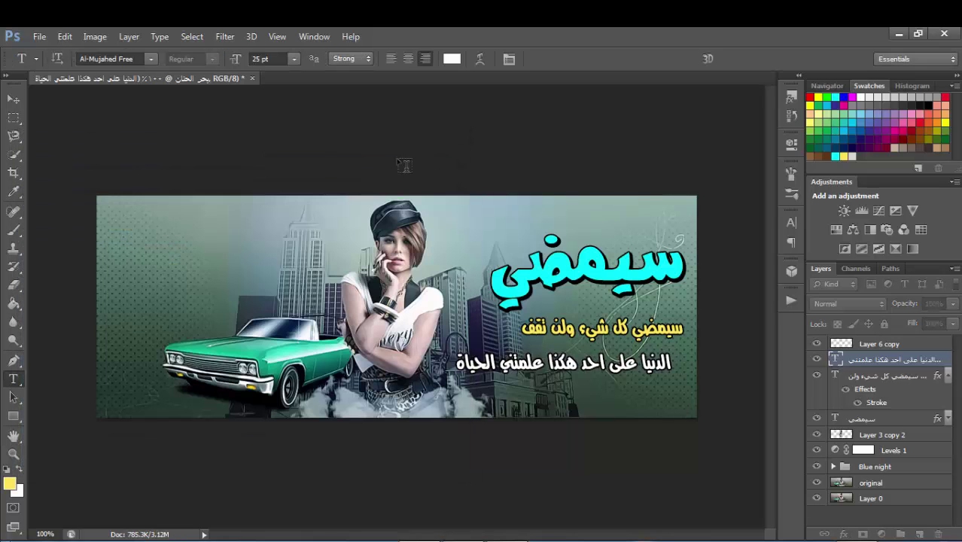
Move the white line slightly down and right to align with the yellow line, and collapse both layers' effects lists.
left_click(13, 99)
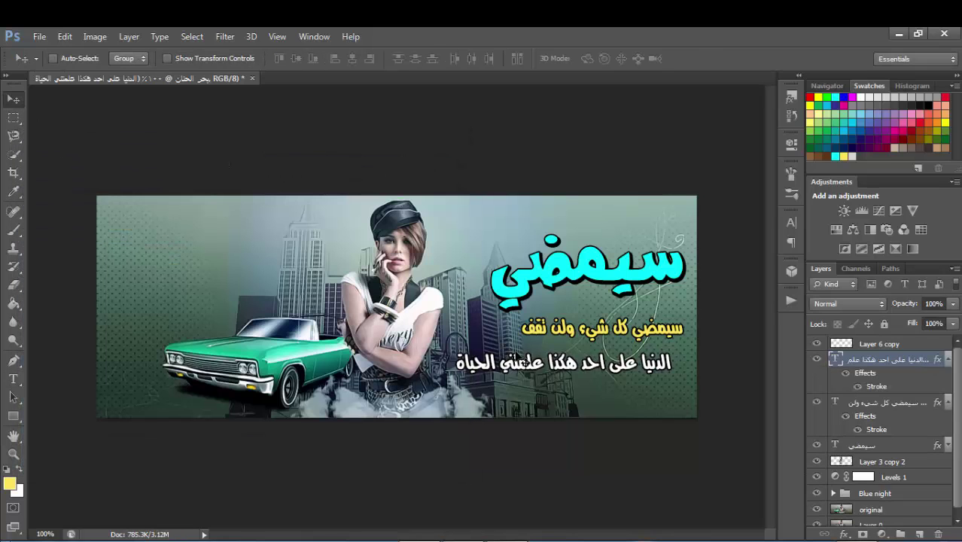
left_click_drag(546, 369, 555, 378)
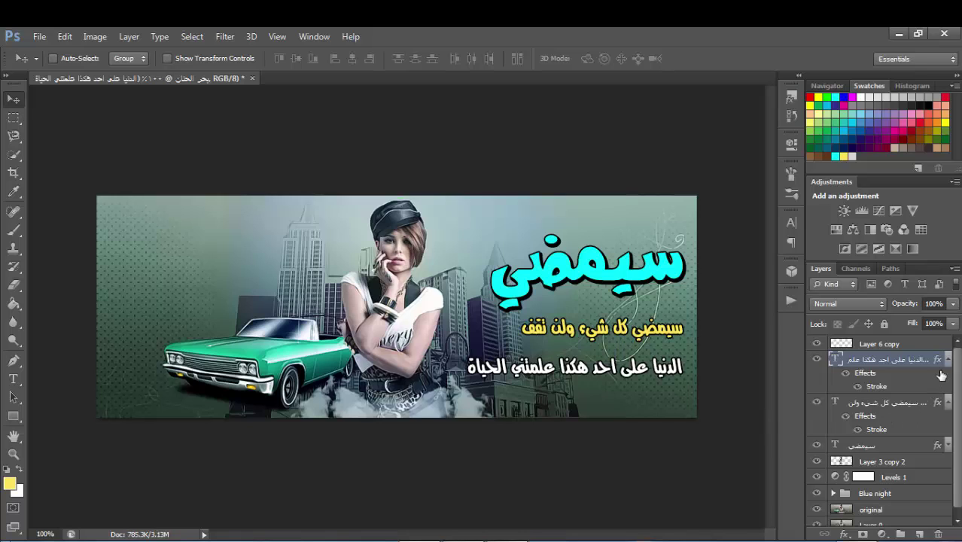
left_click(948, 360)
left_click(948, 376)
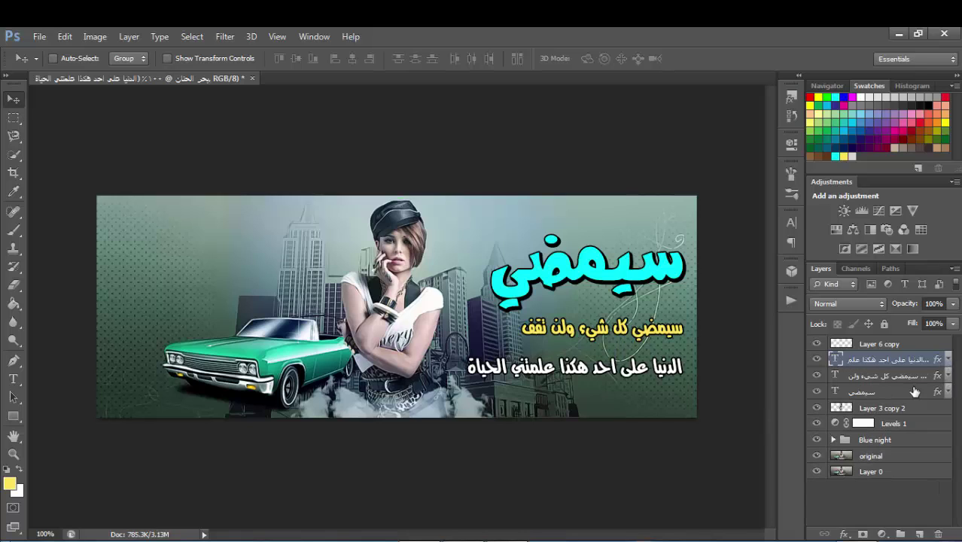
Nudge the yellow line slightly up toward the large heading, and select the white line's layer.
left_click(888, 378)
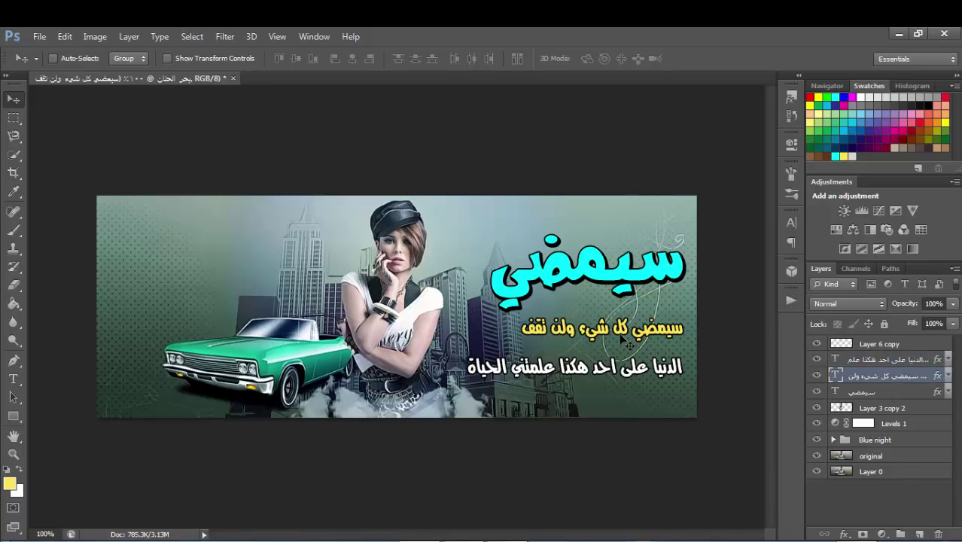
left_click_drag(622, 340, 623, 337)
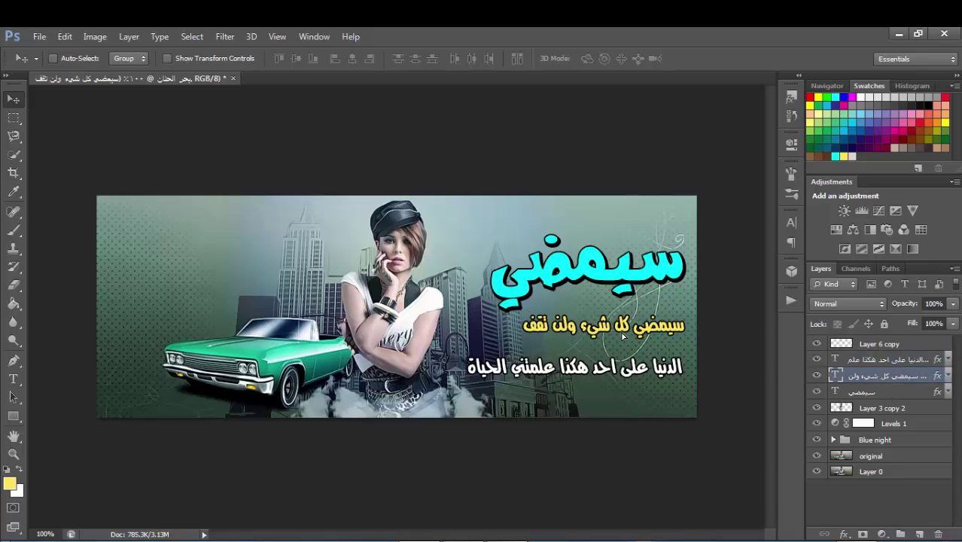
left_click(885, 359)
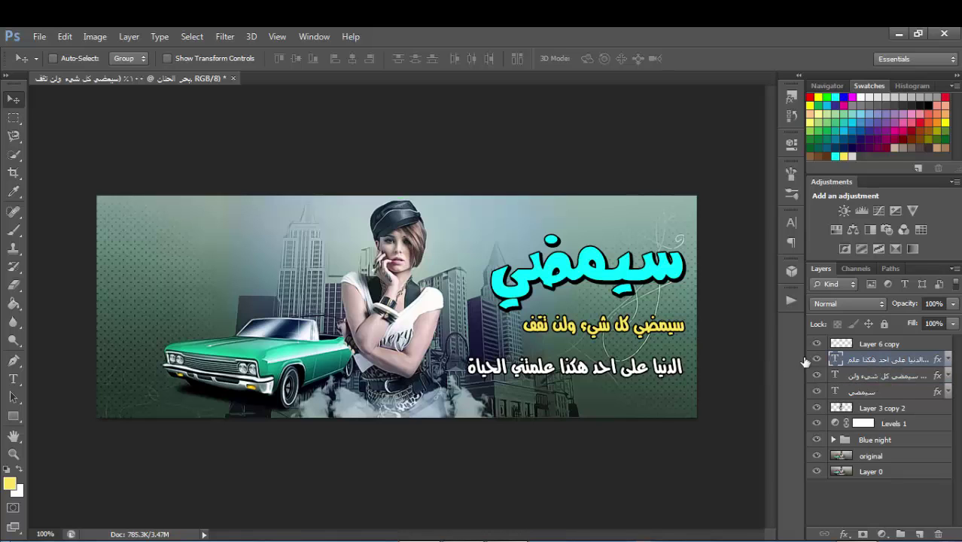
Move the white text line slightly up and left, closer beneath the yellow line.
left_click_drag(648, 372, 637, 366)
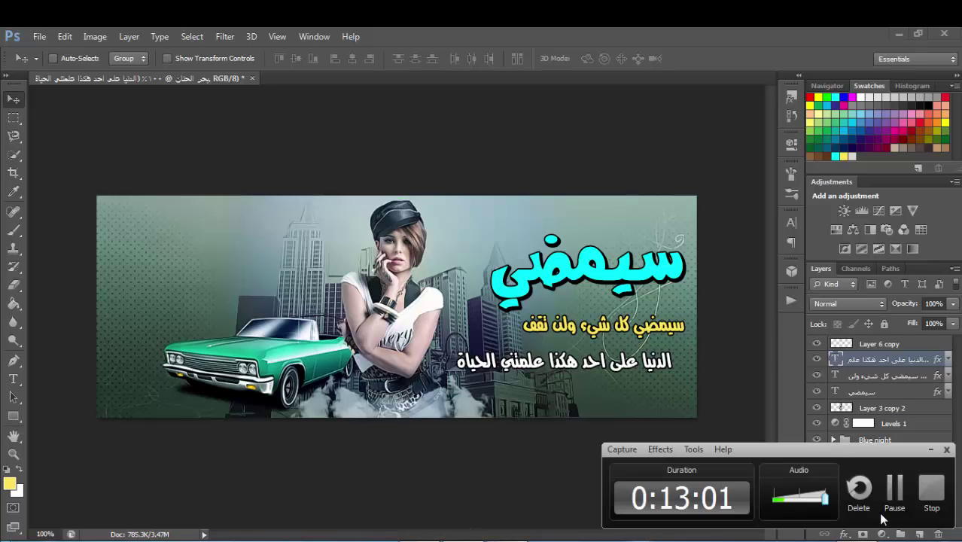
left_click(896, 487)
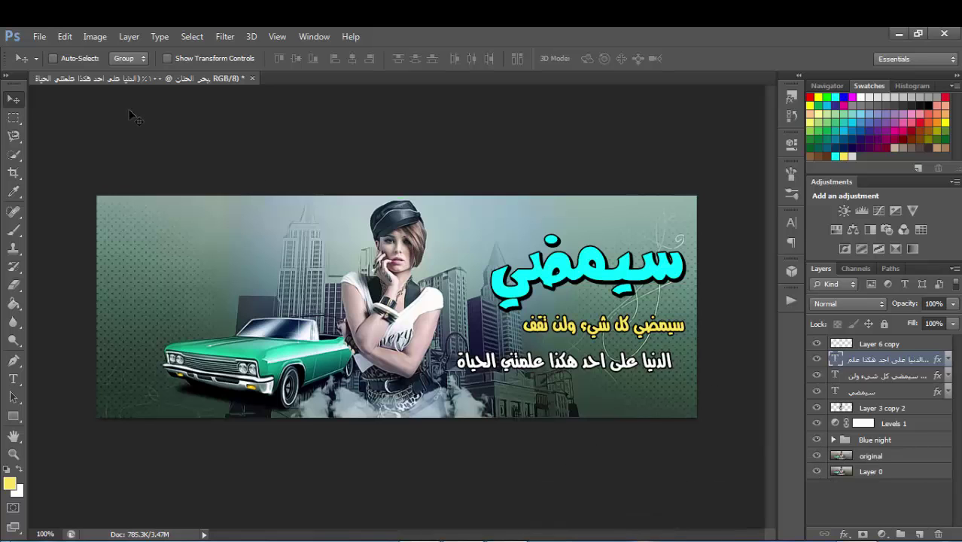
Open the transparent credits file "حقوق شفافة.psd" from the "درس" folder.
left_click(40, 36)
left_click(48, 61)
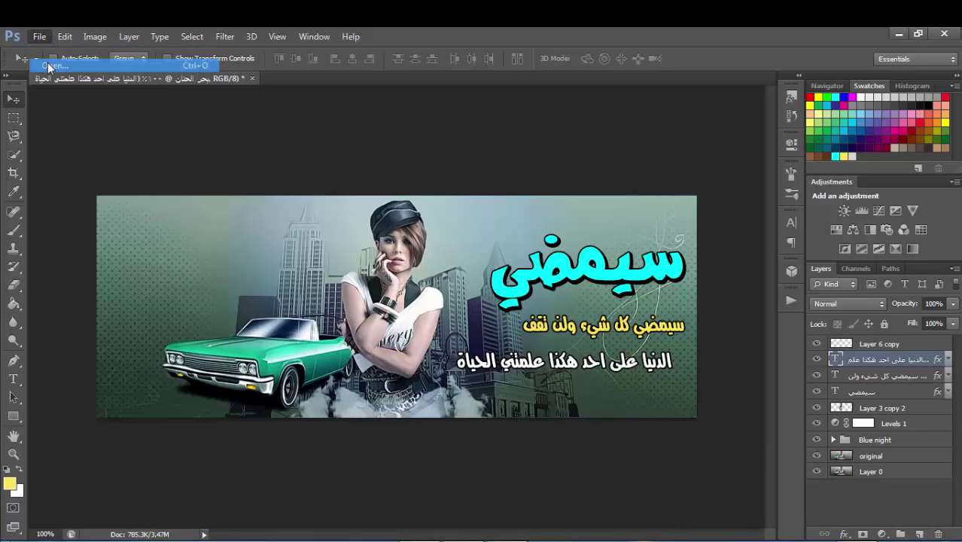
left_click(459, 258)
scroll(460, 259, "down", 5)
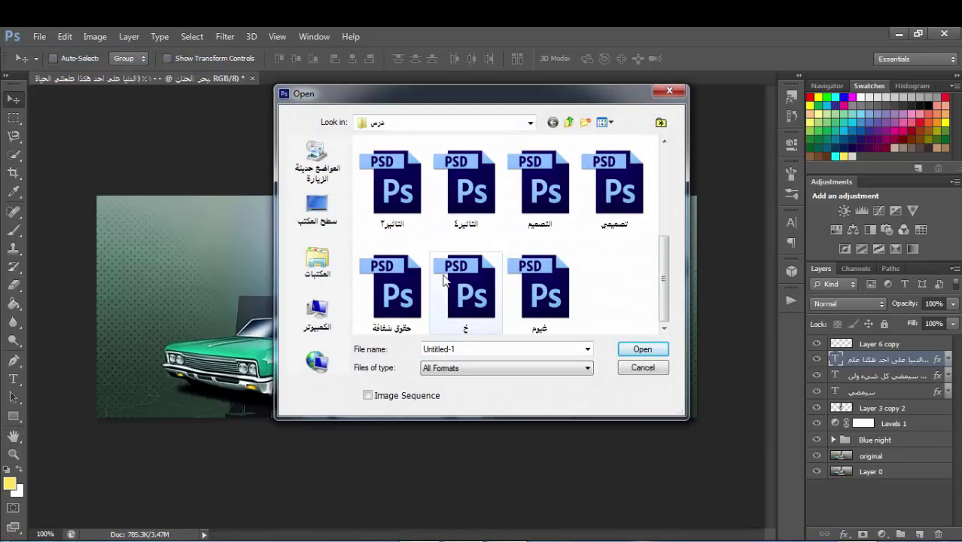
left_click(444, 275)
left_click(414, 279)
double_click(416, 282)
Place the designer credit text from the credits file in the banner's upper-left area and lower its layer opacity to 75%.
left_click_drag(416, 283, 177, 231)
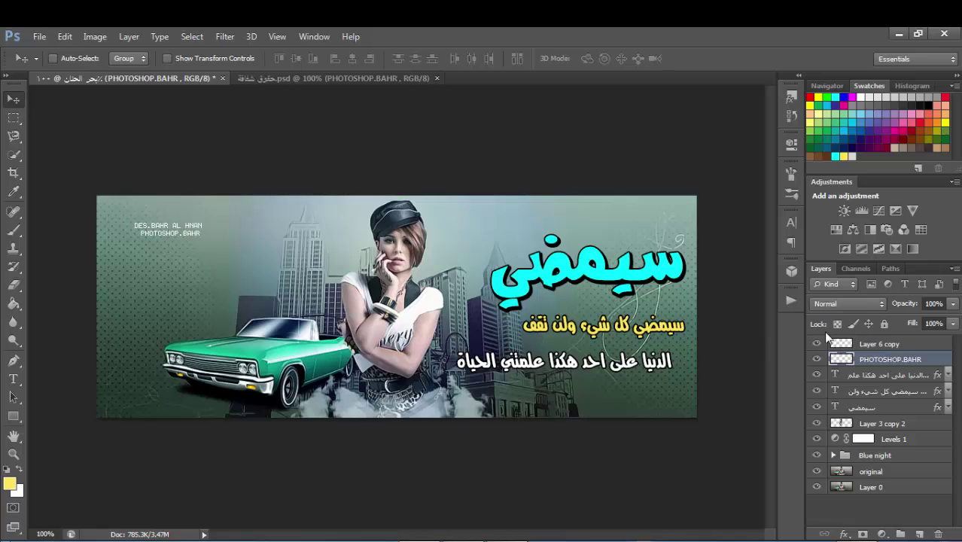
left_click(952, 304)
left_click_drag(954, 324, 936, 323)
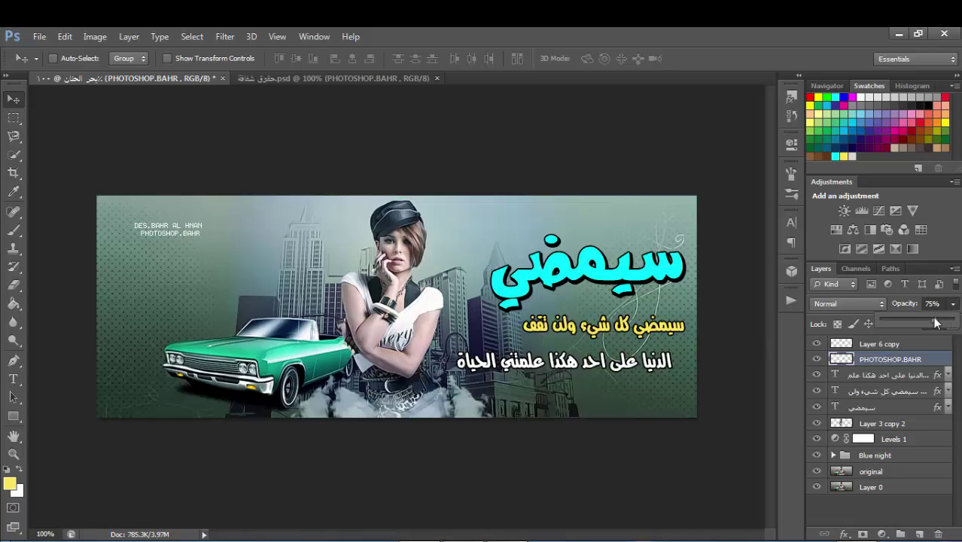